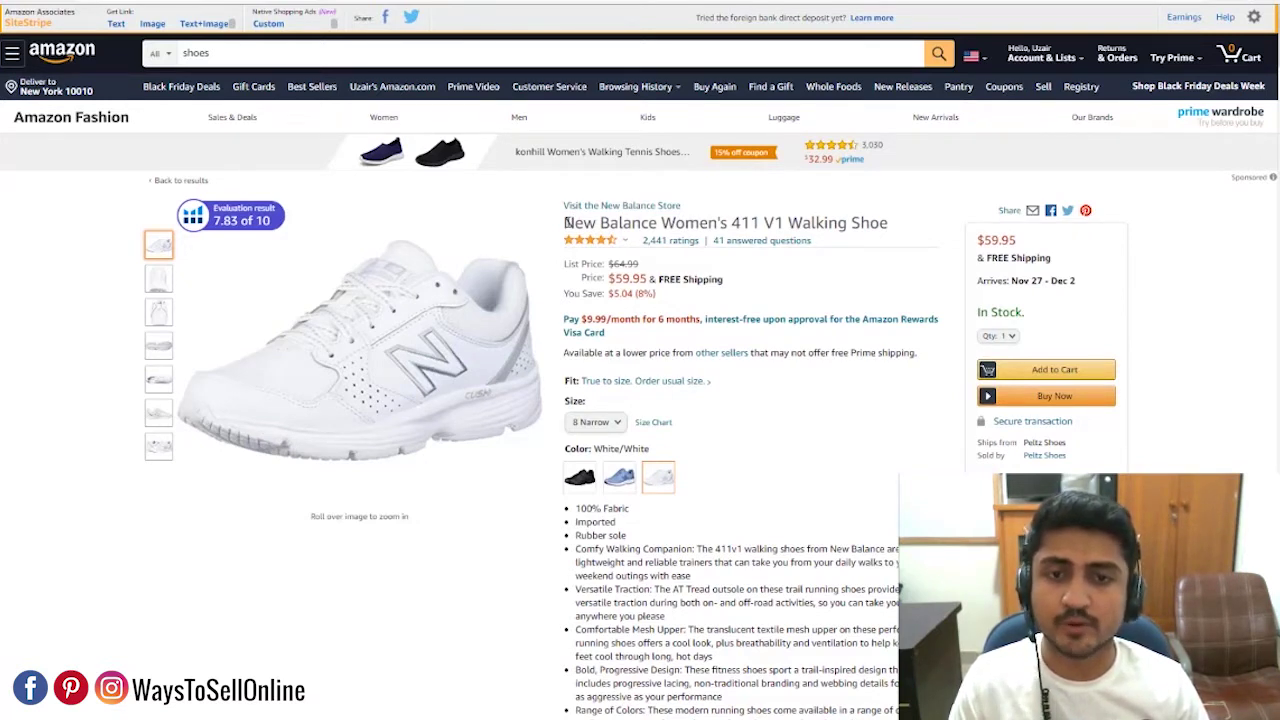
Explore the walking shoe listing's variations by choosing size 6.5 Narrow and the Lynx Blue/Vintage Indigo colour.
{"action": "scroll", "coordinate": [876, 438], "scroll_direction": "down", "scroll_amount": 1}
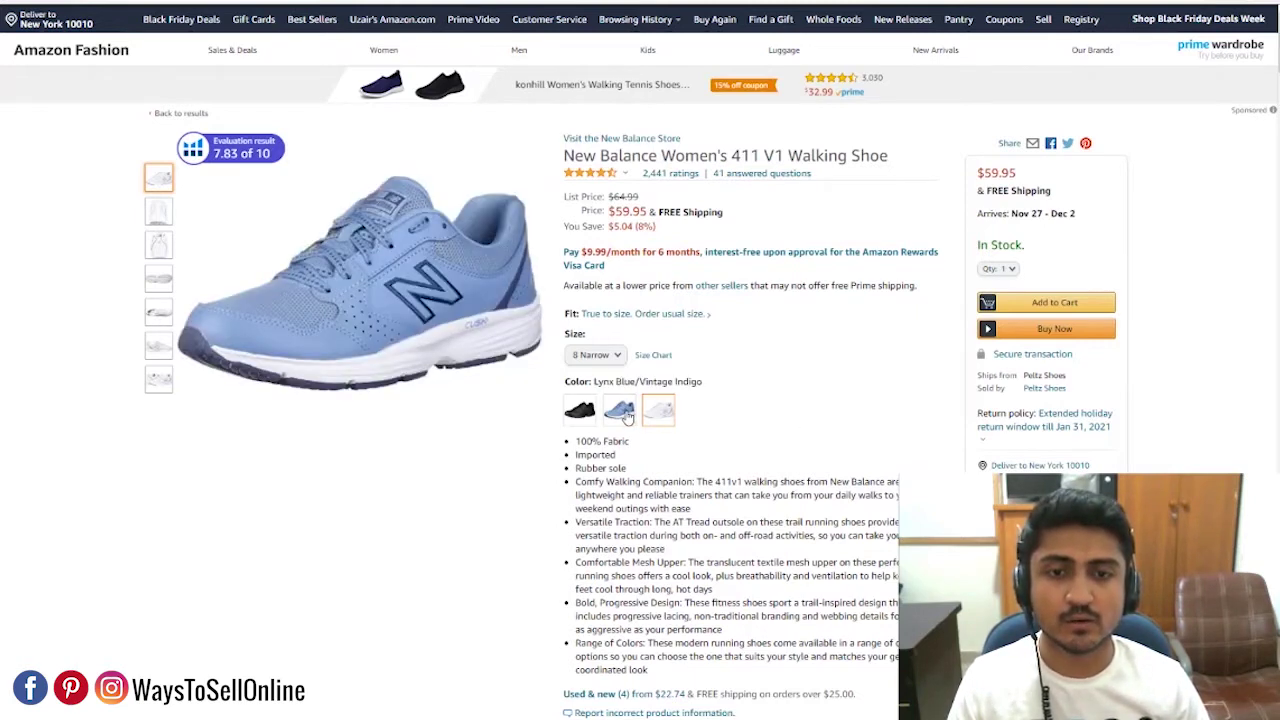
{"action": "left_click", "coordinate": [597, 356]}
{"action": "left_click", "coordinate": [591, 691]}
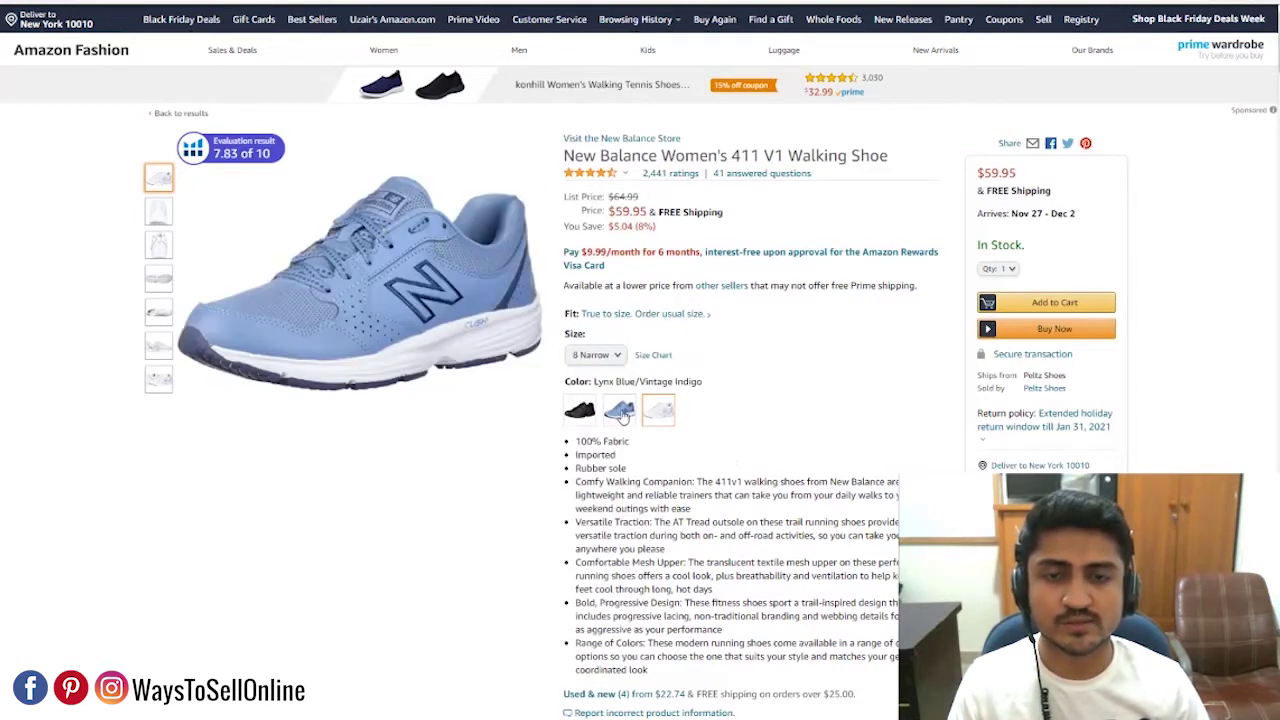
{"action": "left_click", "coordinate": [615, 358]}
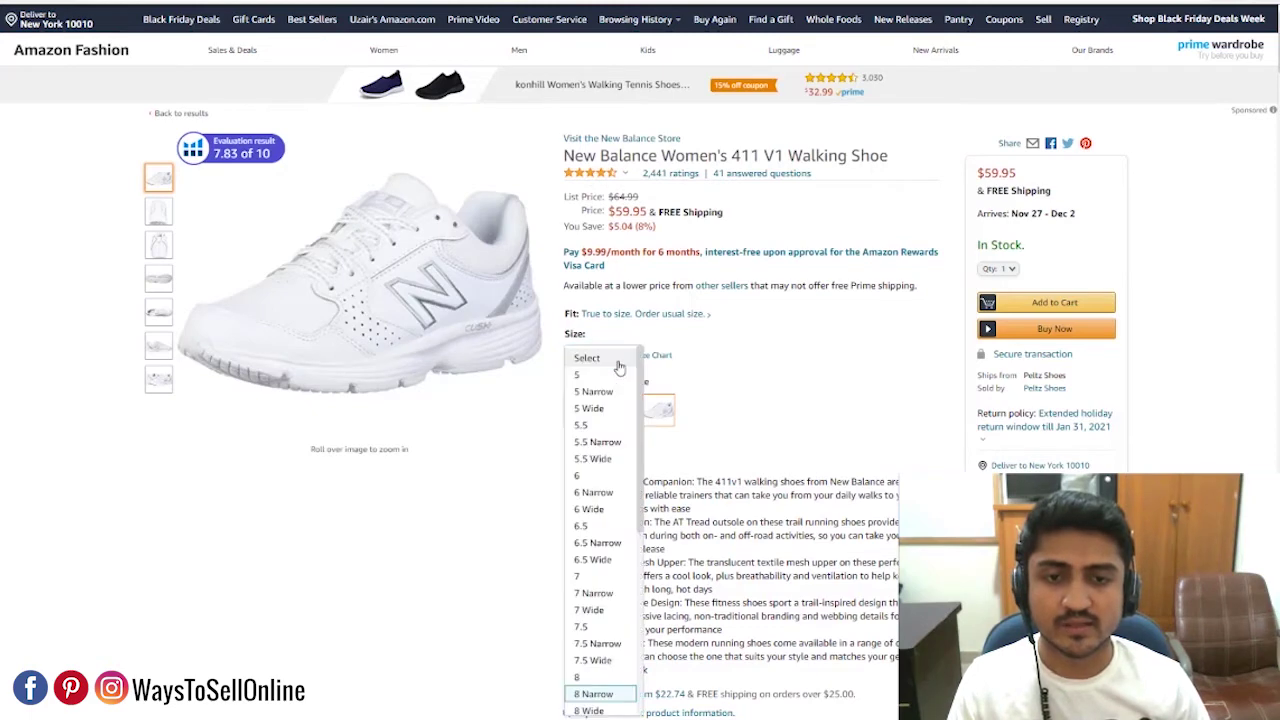
{"action": "left_click", "coordinate": [613, 543]}
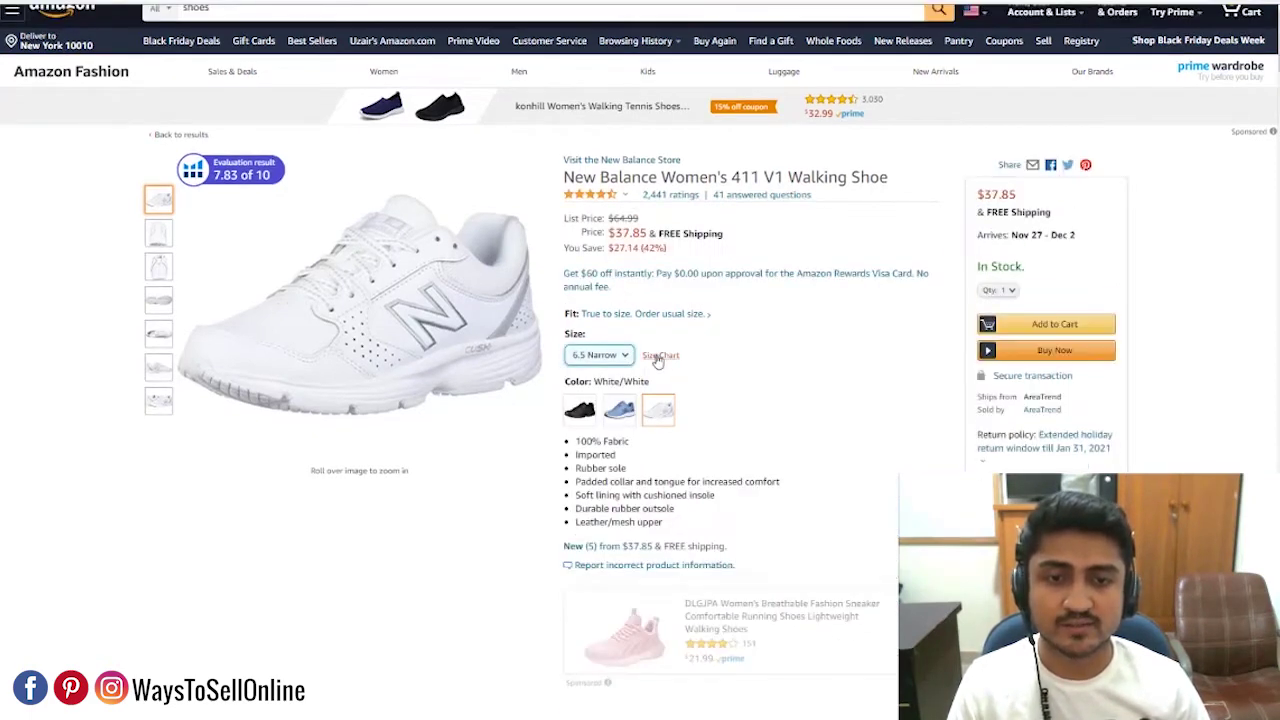
{"action": "left_click", "coordinate": [627, 421]}
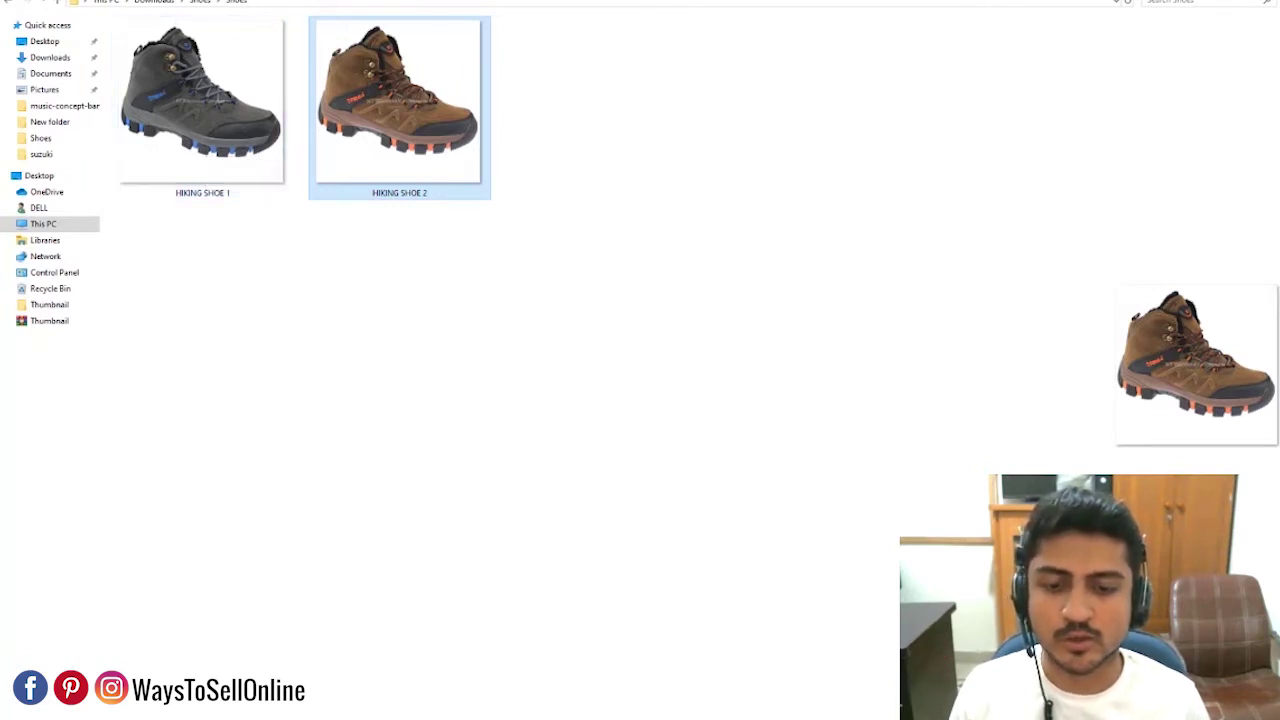
Switch to the Shoes Listing Data file in Notepad and review the brown and grey colour rows with their sizes.
{"action": "key", "text": "alt+Tab"}
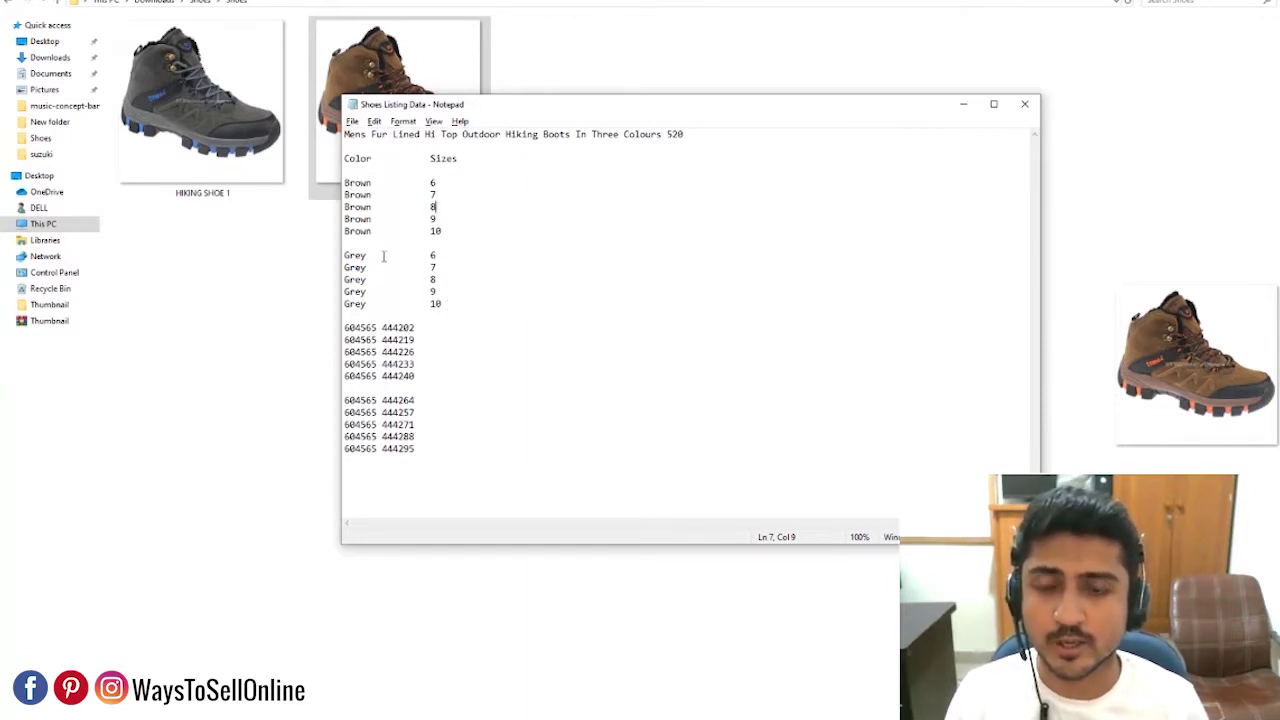
{"action": "left_click_drag", "start_coordinate": [345, 183], "coordinate": [455, 209]}
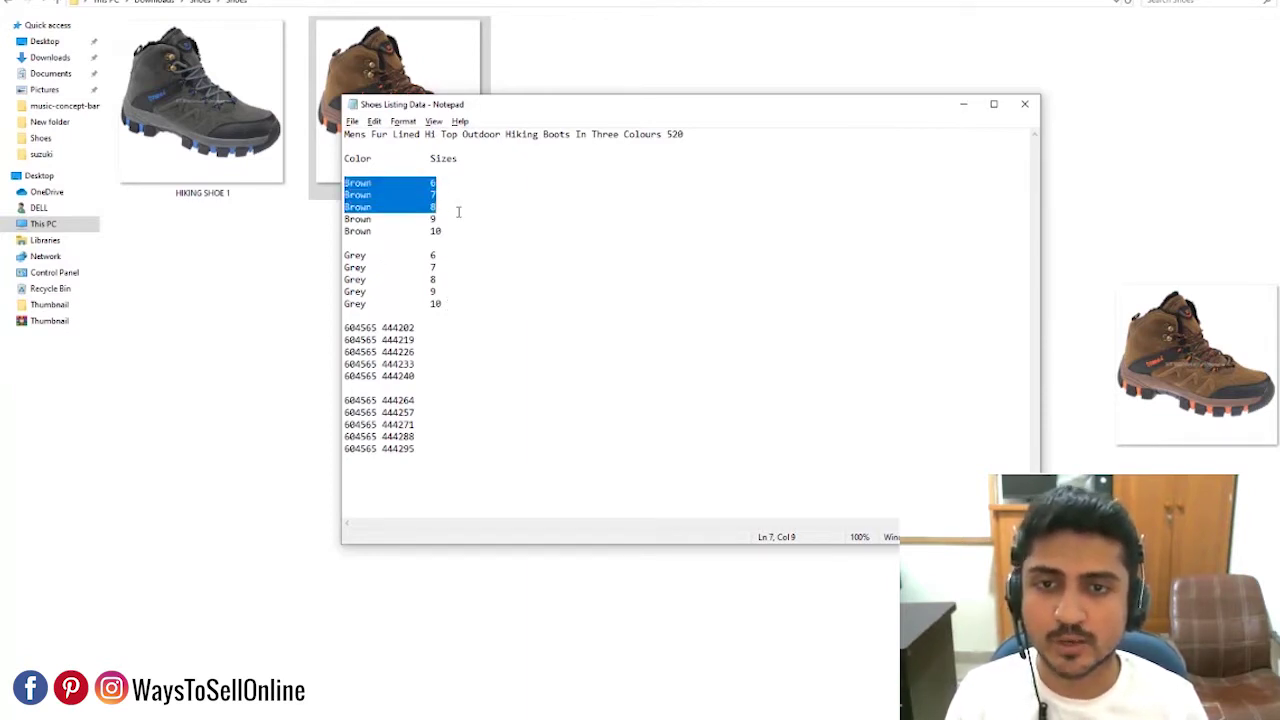
{"action": "left_click_drag", "start_coordinate": [345, 256], "coordinate": [437, 292]}
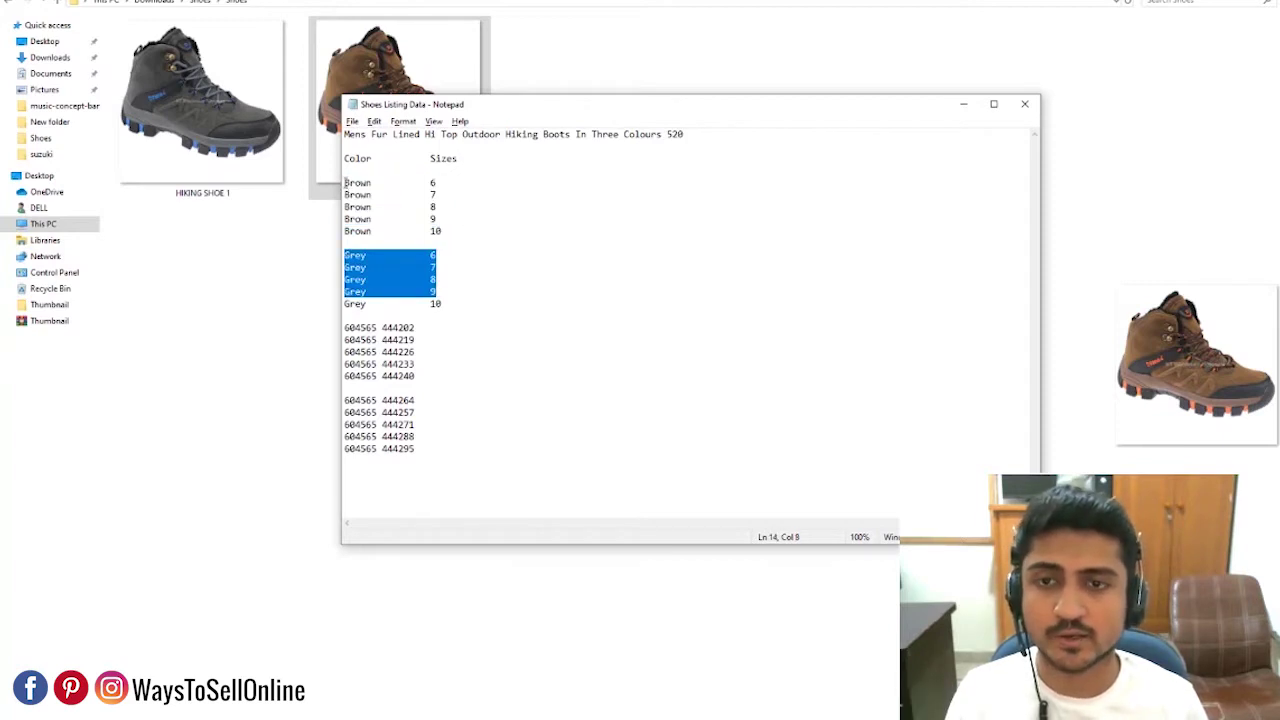
{"action": "left_click_drag", "start_coordinate": [440, 183], "coordinate": [344, 184]}
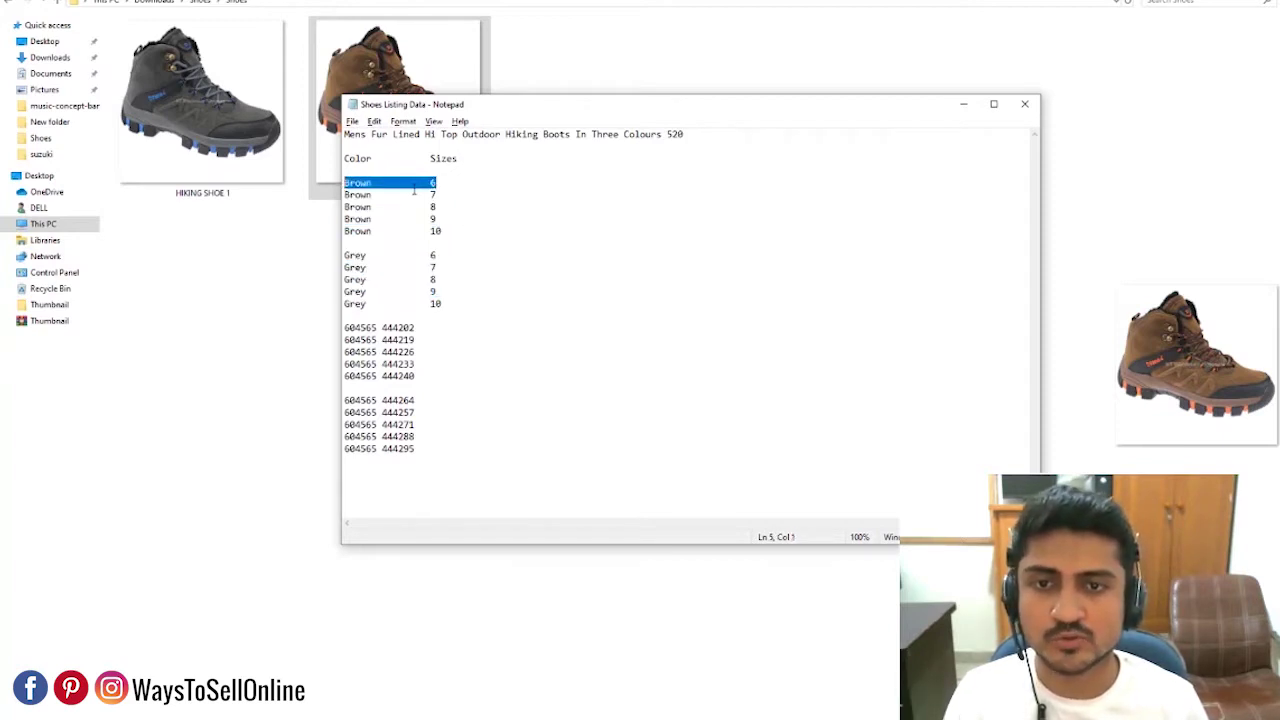
{"action": "left_click_drag", "start_coordinate": [438, 195], "coordinate": [344, 196]}
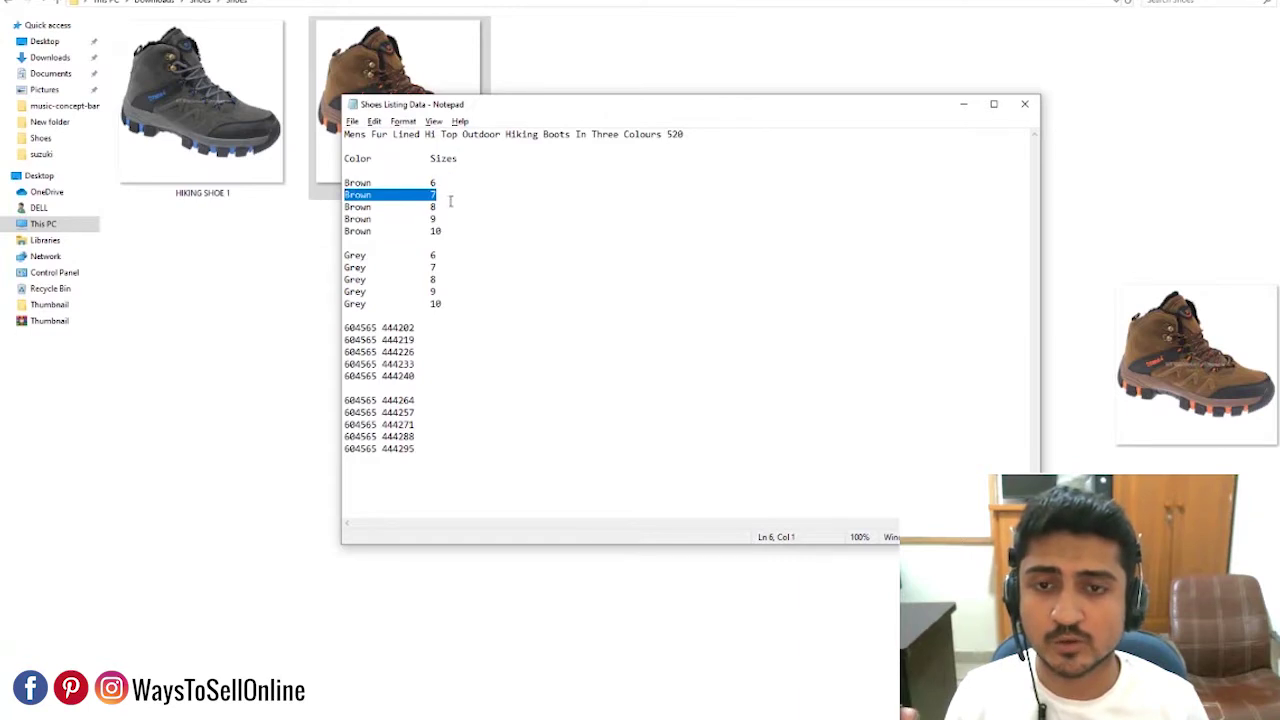
{"action": "left_click_drag", "start_coordinate": [438, 207], "coordinate": [356, 207]}
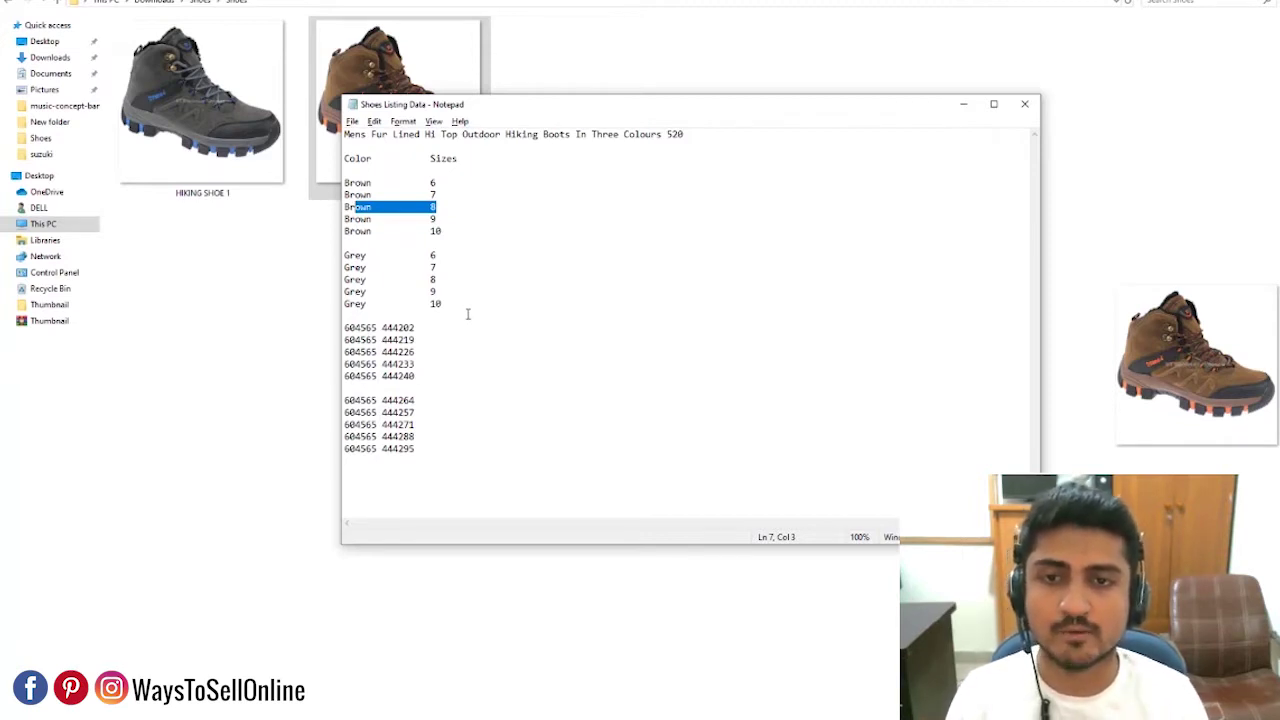
Switch to Amazon Seller Central and, from the inventory, start adding a product not sold on Amazon.
{"action": "left_click", "coordinate": [314, 437]}
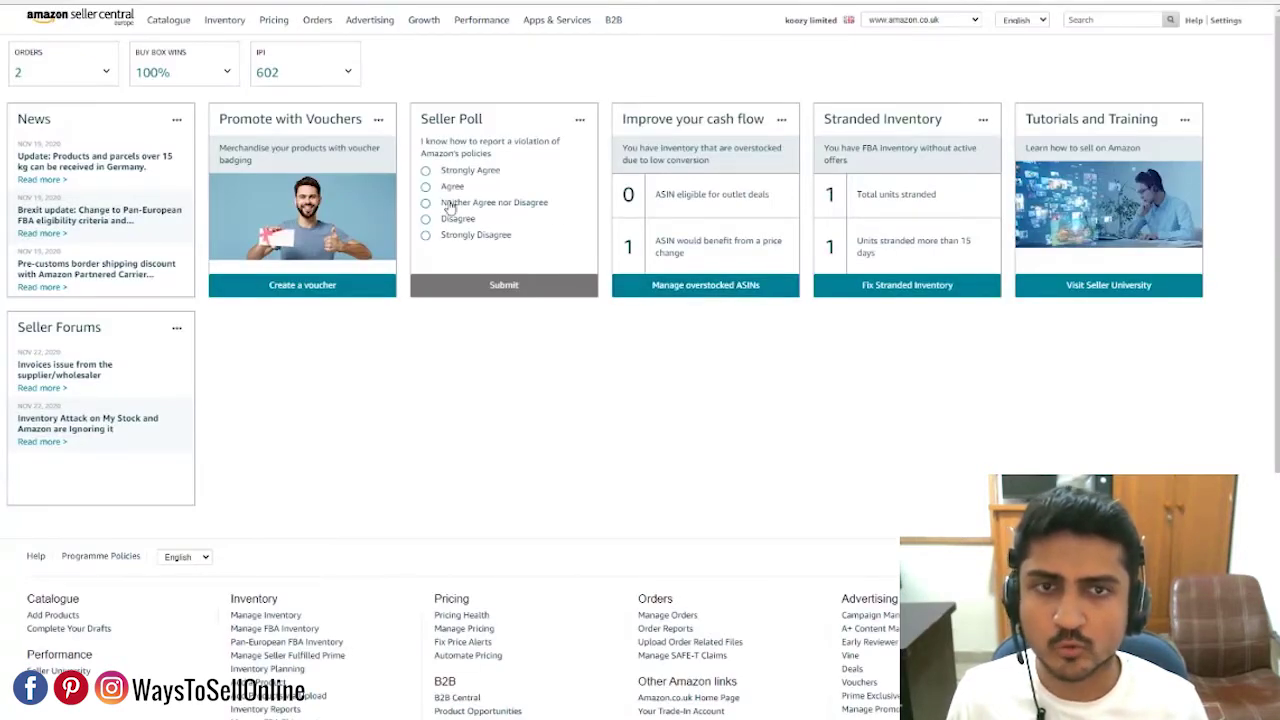
{"action": "mouse_move", "coordinate": [175, 27]}
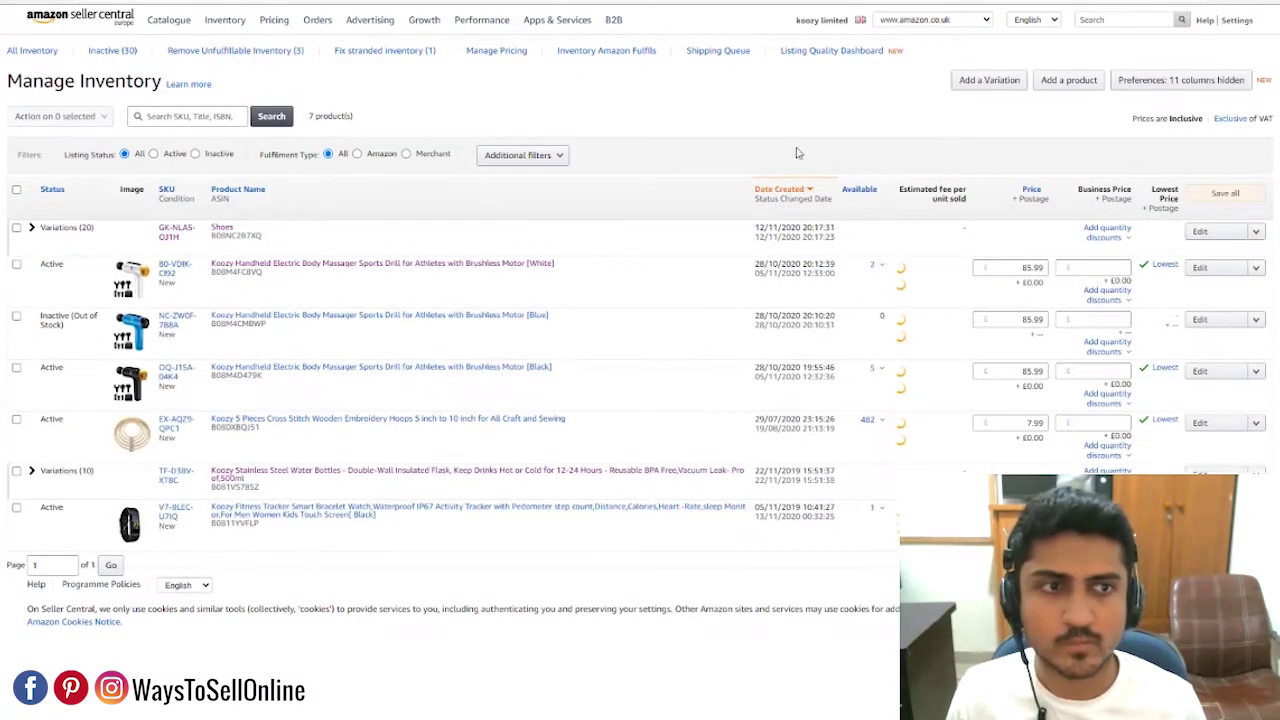
{"action": "left_click", "coordinate": [1069, 80]}
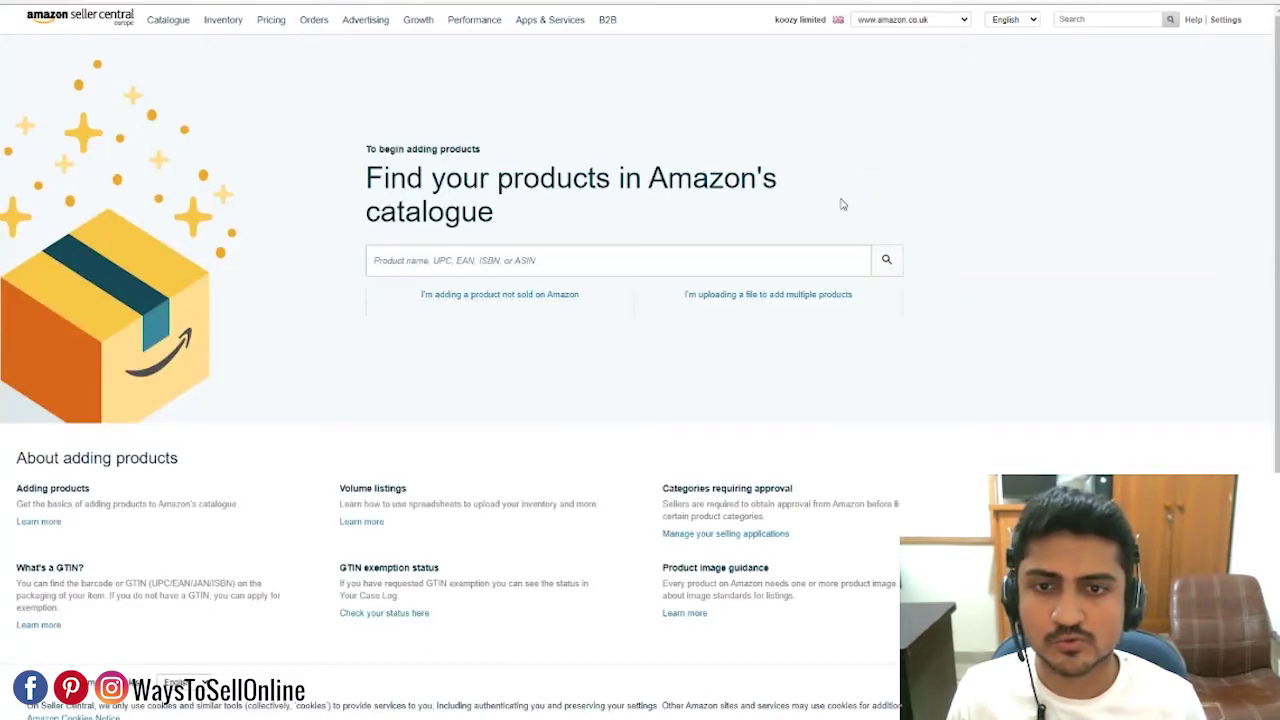
{"action": "left_click", "coordinate": [527, 298]}
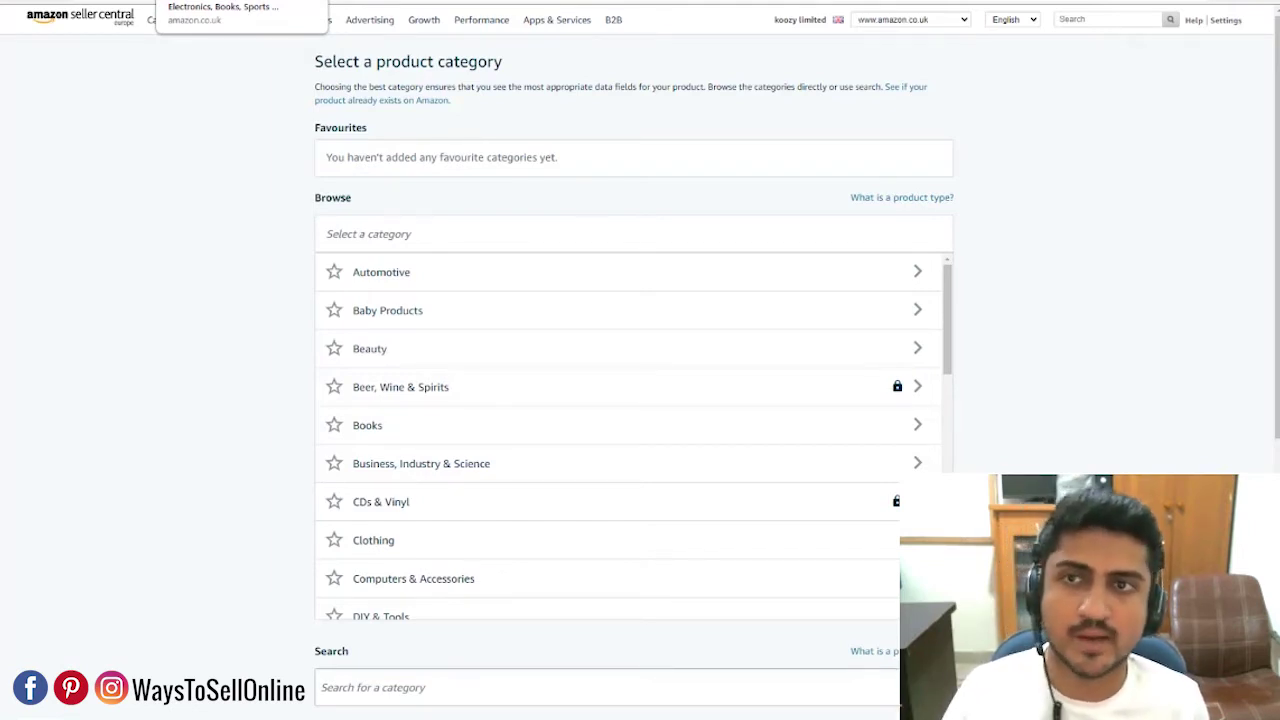
Switch to the amazon.co.uk store and search for "hiking shoes men".
{"action": "left_click", "coordinate": [240, 0]}
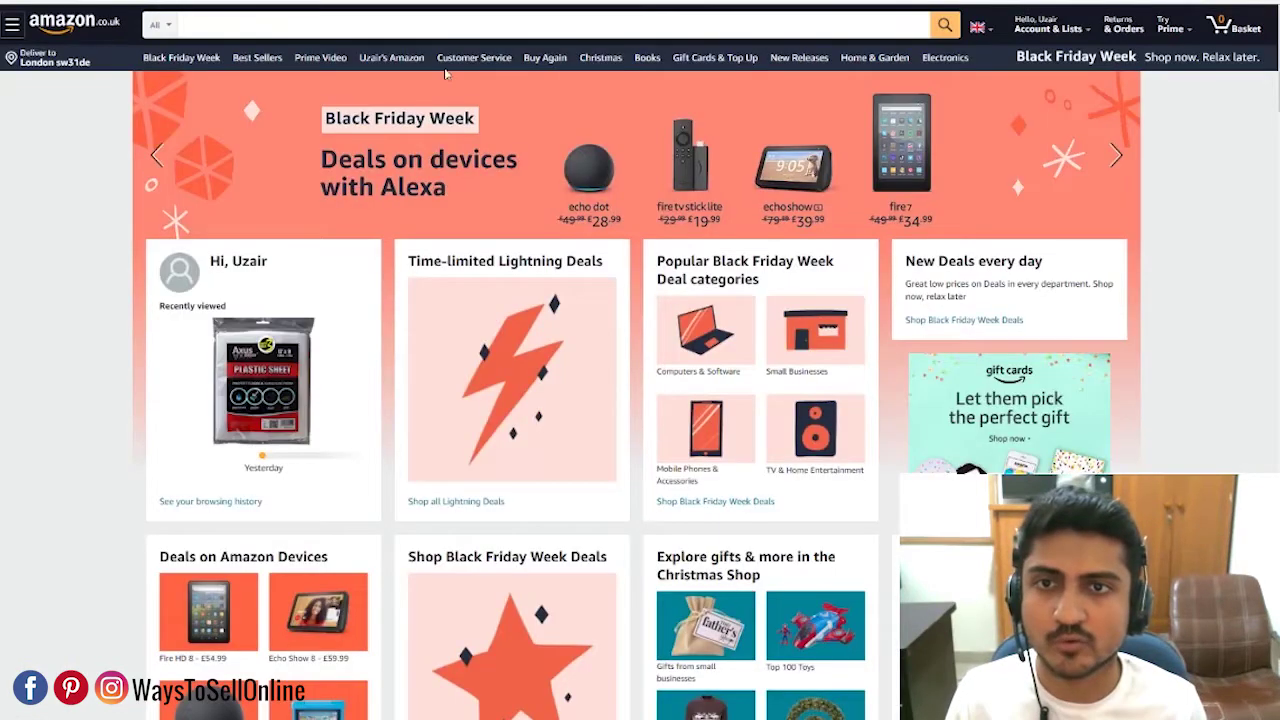
{"action": "left_click", "coordinate": [406, 26]}
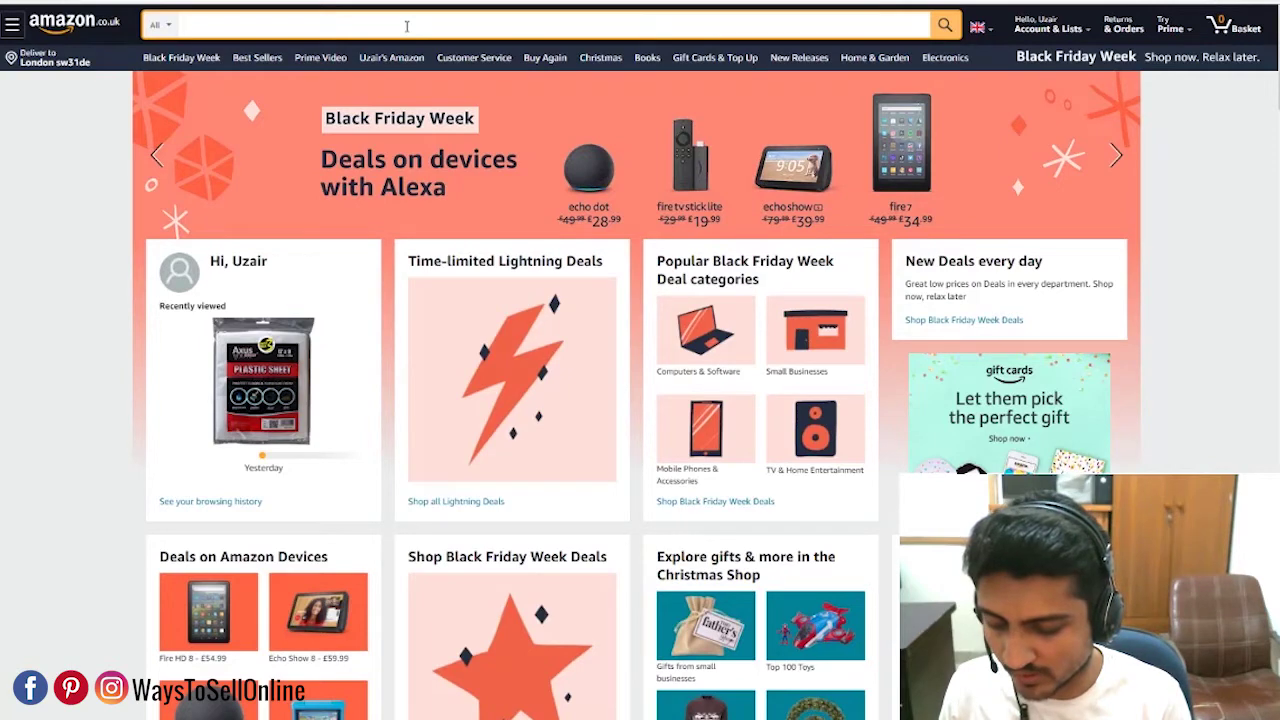
{"action": "type", "text": "hiking shoe"}
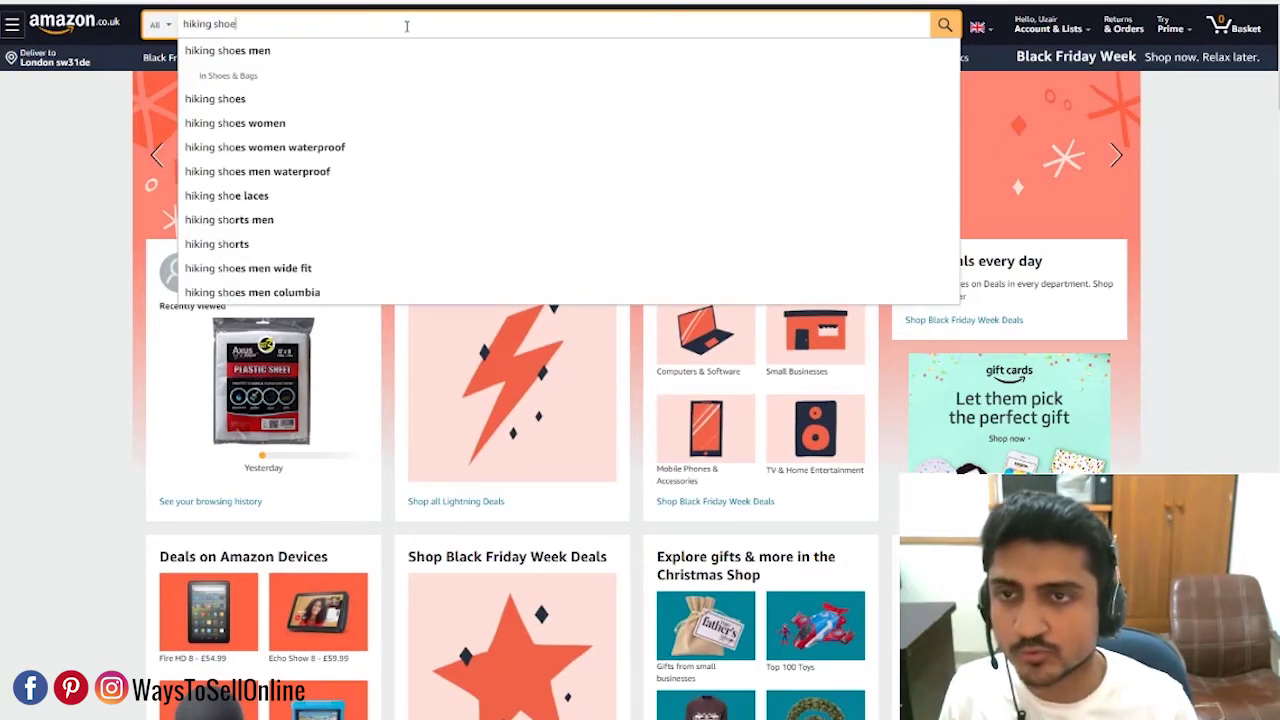
{"action": "left_click", "coordinate": [383, 61]}
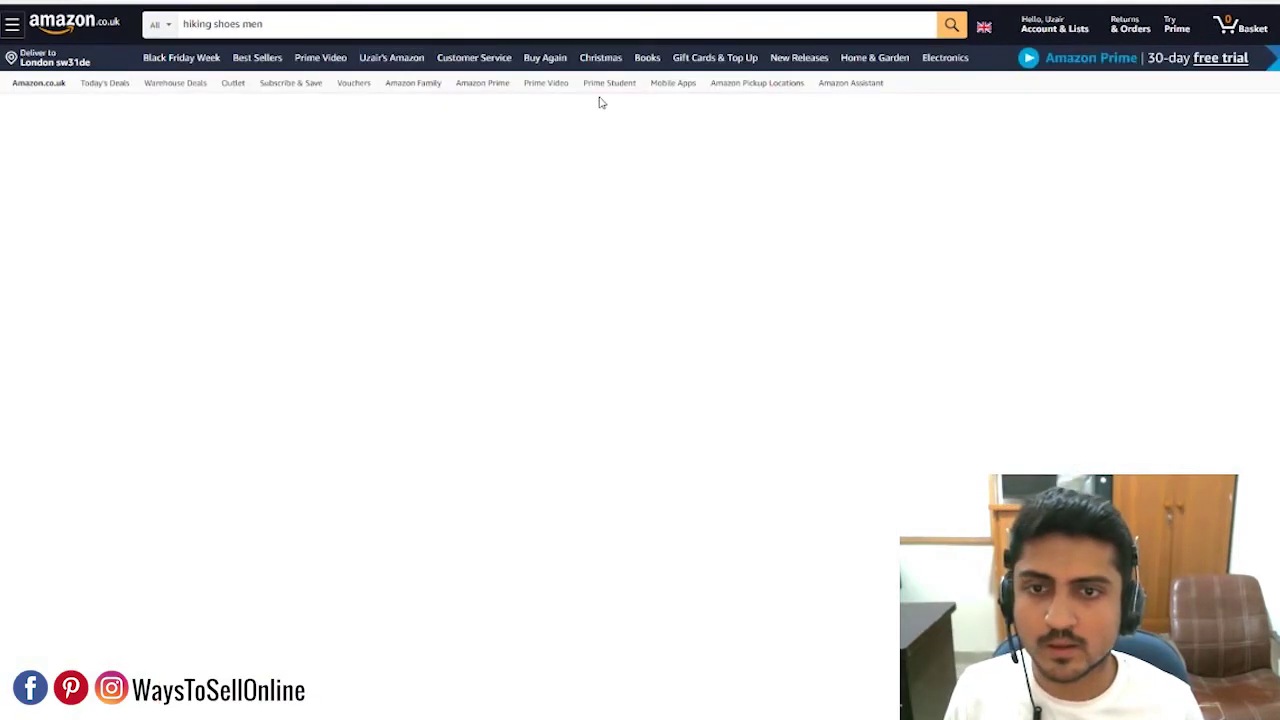
Check the results' category labels and open the Men's Trekking & Hiking Footwear best sellers page in a separate tab.
{"action": "mouse_move", "coordinate": [415, 502]}
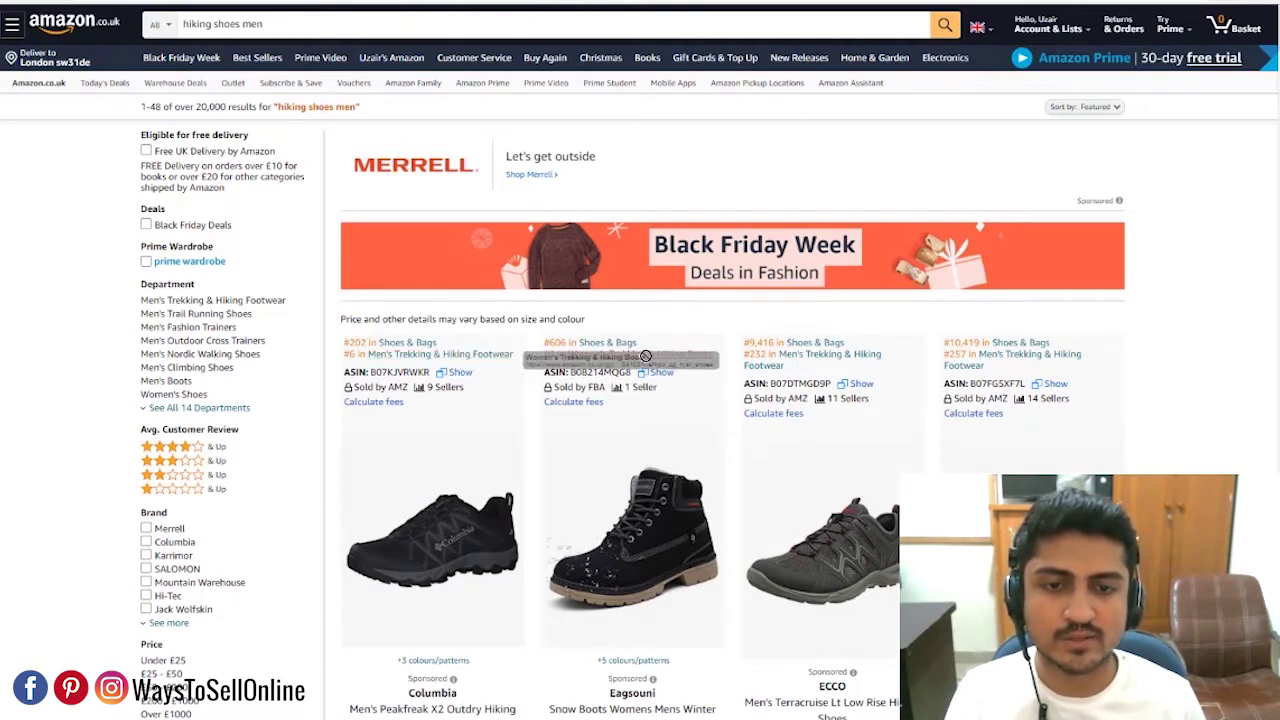
{"action": "left_click_drag", "start_coordinate": [882, 354], "coordinate": [779, 355]}
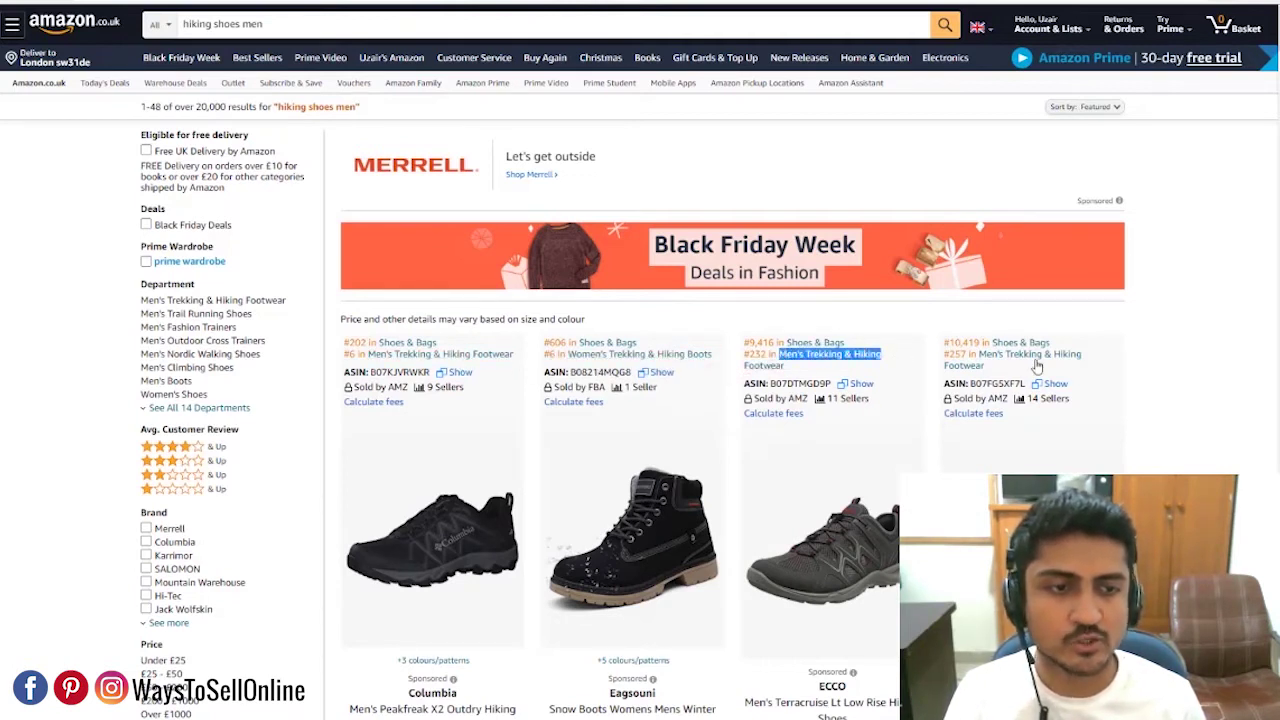
{"action": "right_click", "coordinate": [470, 360]}
{"action": "left_click", "coordinate": [488, 371]}
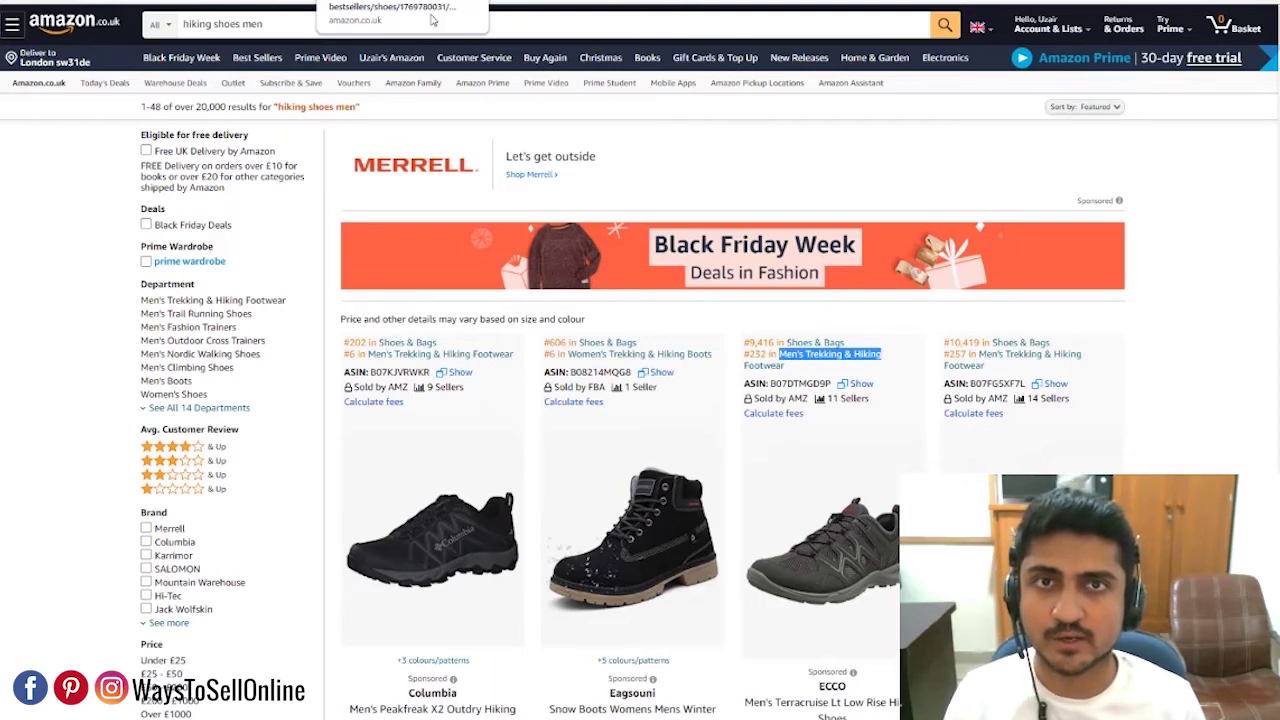
{"action": "left_click", "coordinate": [380, 0]}
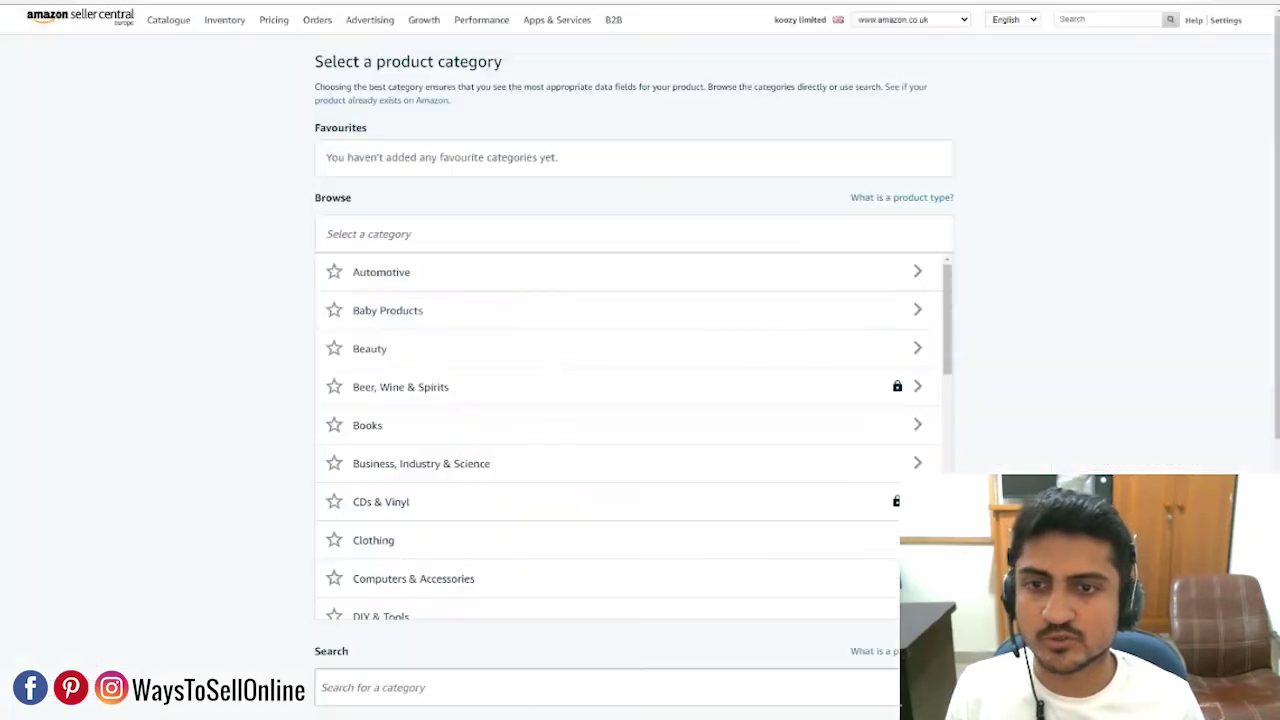
In Seller Central, browse the product category to Shoes & Bags > Shoes > Men's Shoes > Fashion & Athletic Trainers.
{"action": "scroll", "coordinate": [414, 440], "scroll_direction": "down", "scroll_amount": 4}
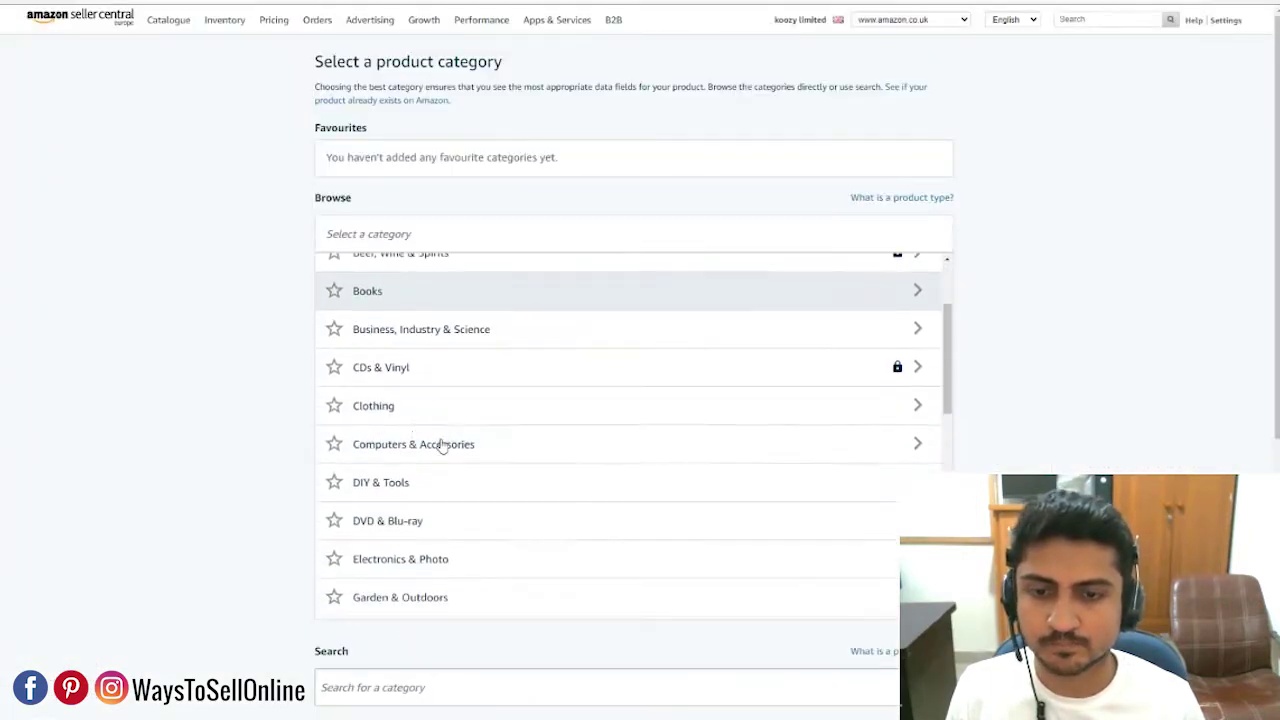
{"action": "scroll", "coordinate": [428, 534], "scroll_direction": "down", "scroll_amount": 5}
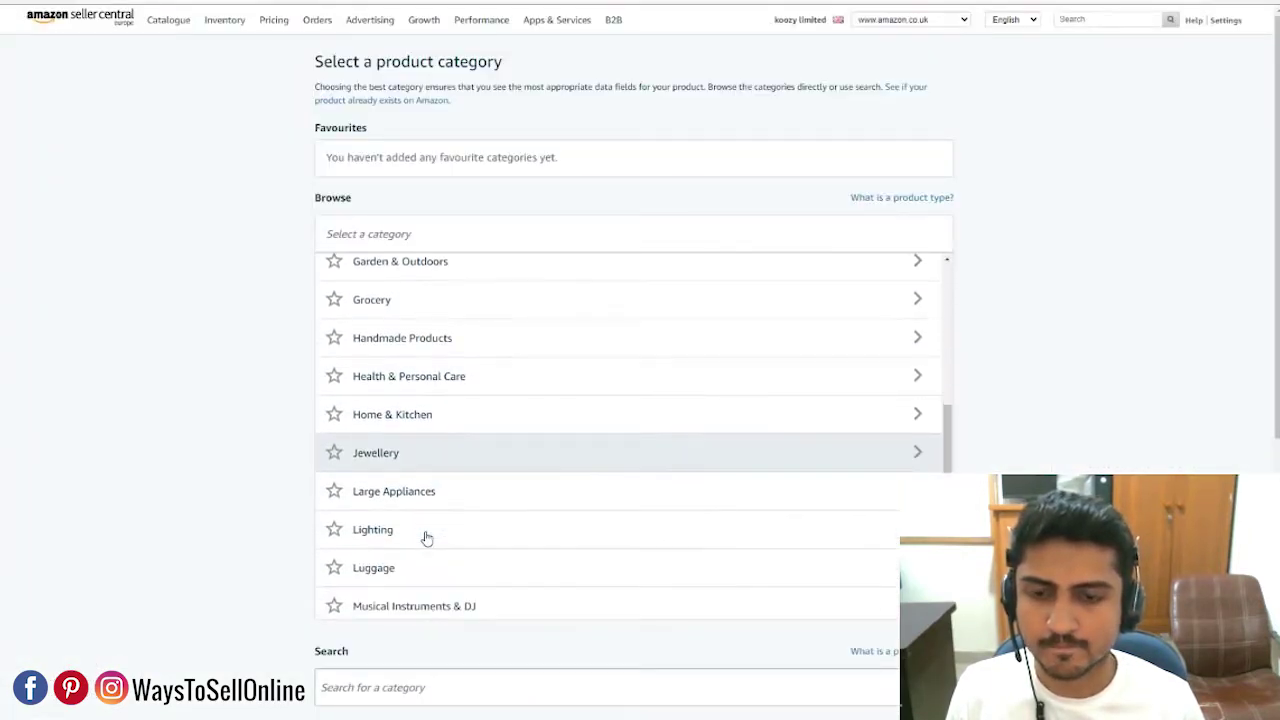
{"action": "left_click", "coordinate": [386, 522]}
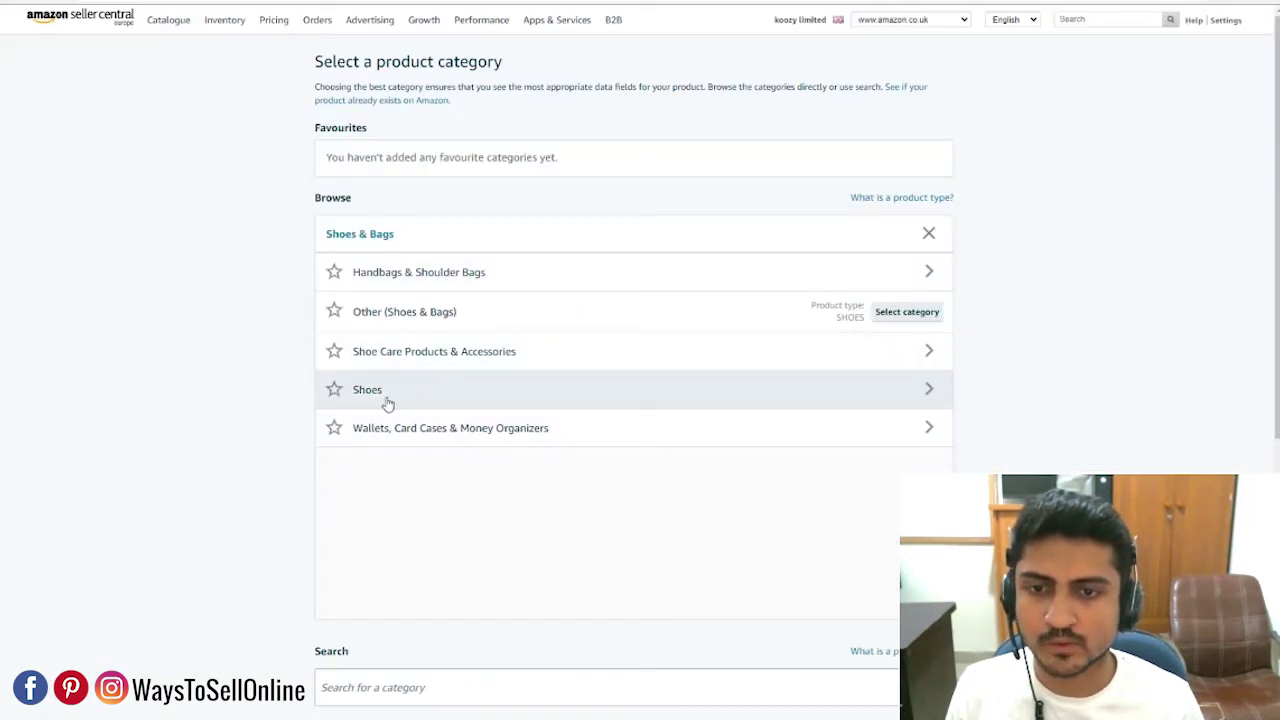
{"action": "left_click", "coordinate": [411, 392]}
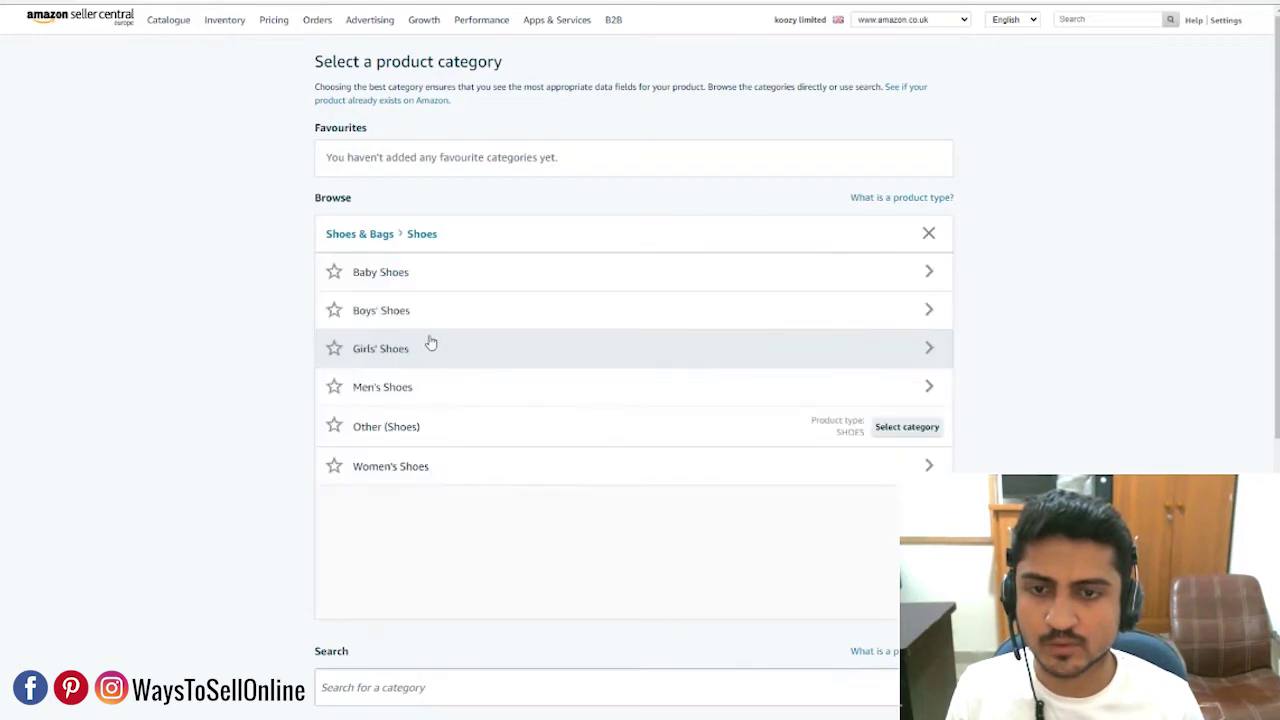
{"action": "left_click", "coordinate": [356, 389]}
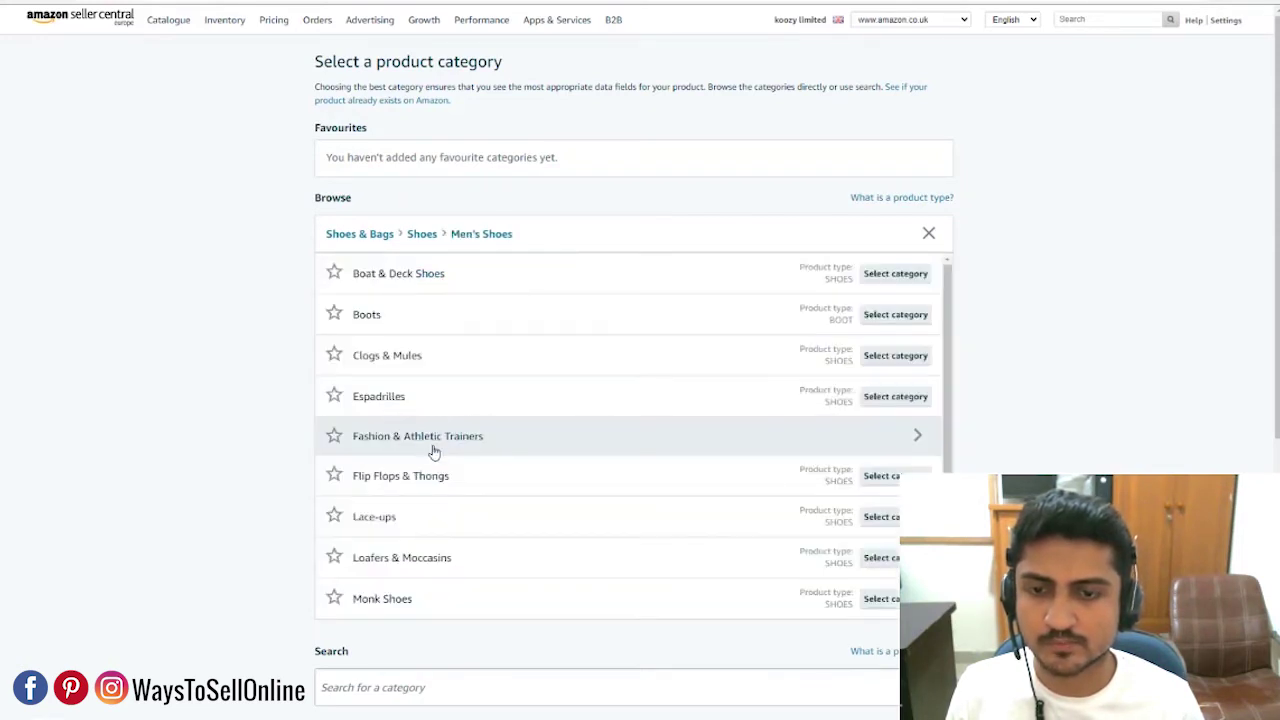
{"action": "left_click", "coordinate": [438, 450]}
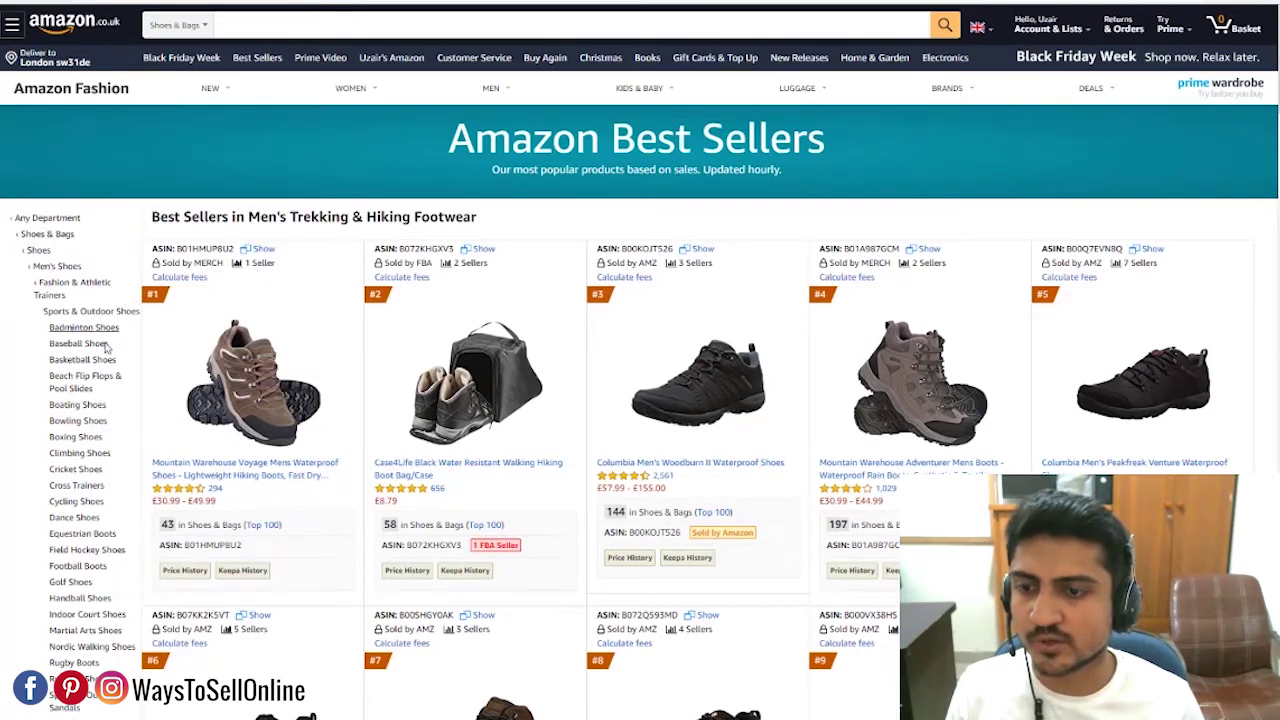
Check the best sellers category tree, then select Trekking & Hiking Boots under Sports & Outdoor Shoes > Trekking & Hiking Footwear as the product category.
{"action": "scroll", "coordinate": [86, 558], "scroll_direction": "down", "scroll_amount": 2}
{"action": "scroll", "coordinate": [86, 558], "scroll_direction": "down", "scroll_amount": 2}
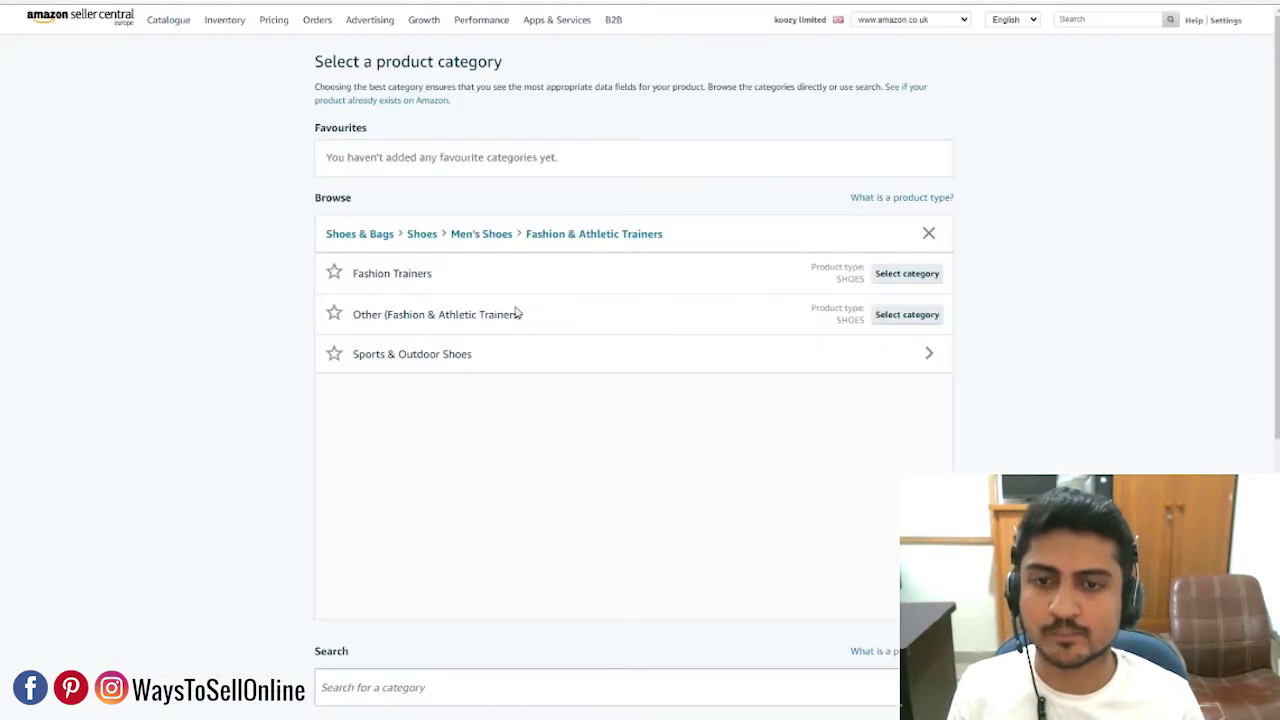
{"action": "left_click", "coordinate": [405, 362]}
{"action": "scroll", "coordinate": [620, 423], "scroll_direction": "down", "scroll_amount": 5}
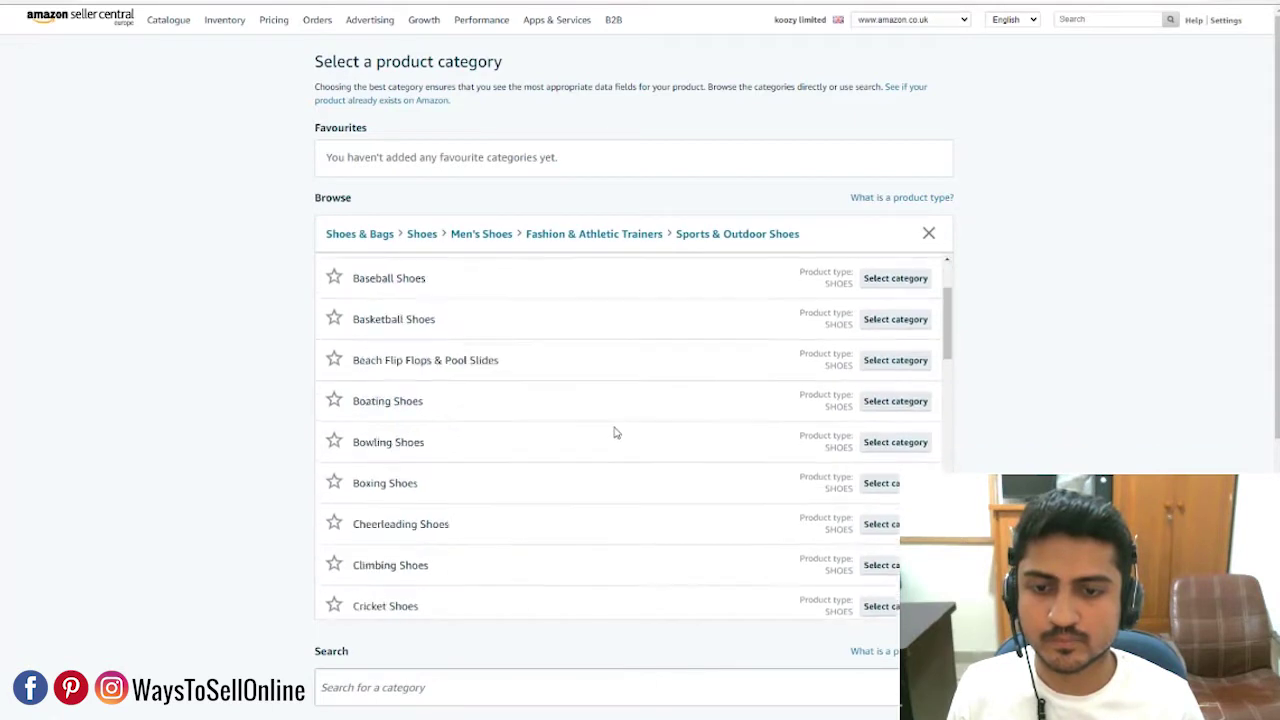
{"action": "scroll", "coordinate": [614, 466], "scroll_direction": "down", "scroll_amount": 6}
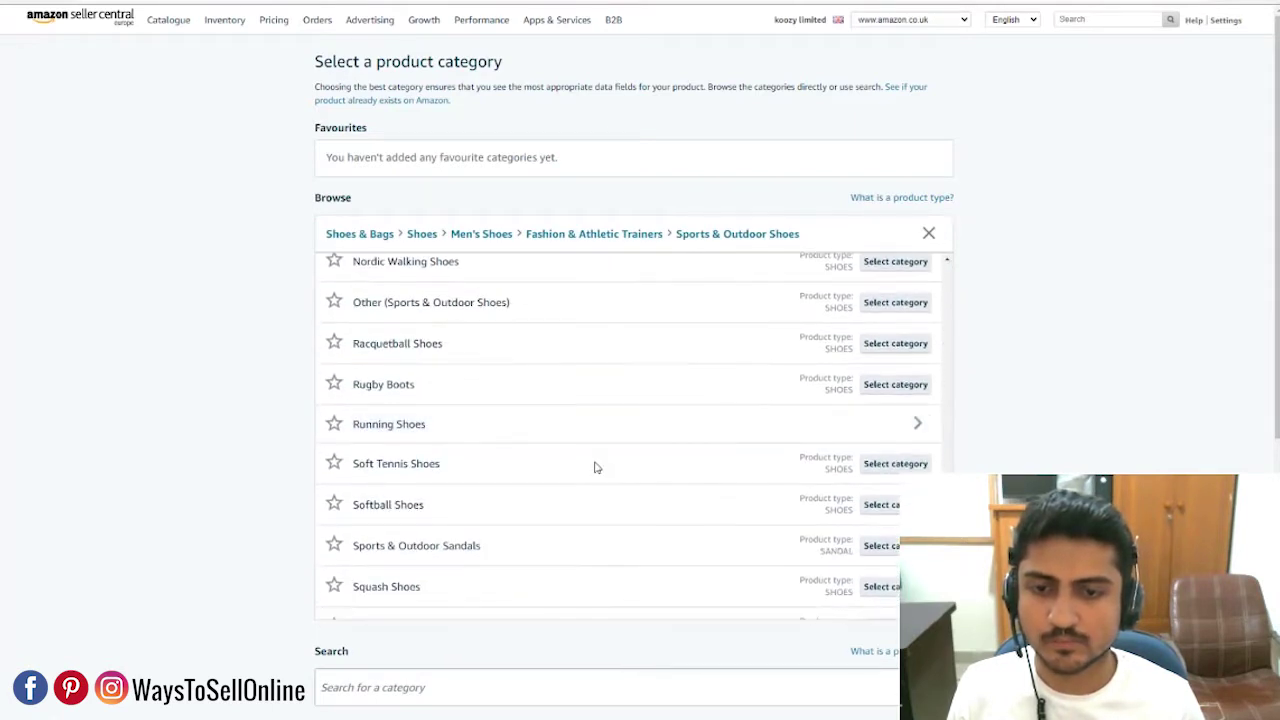
{"action": "scroll", "coordinate": [594, 466], "scroll_direction": "down", "scroll_amount": 2}
{"action": "scroll", "coordinate": [499, 464], "scroll_direction": "down", "scroll_amount": 1}
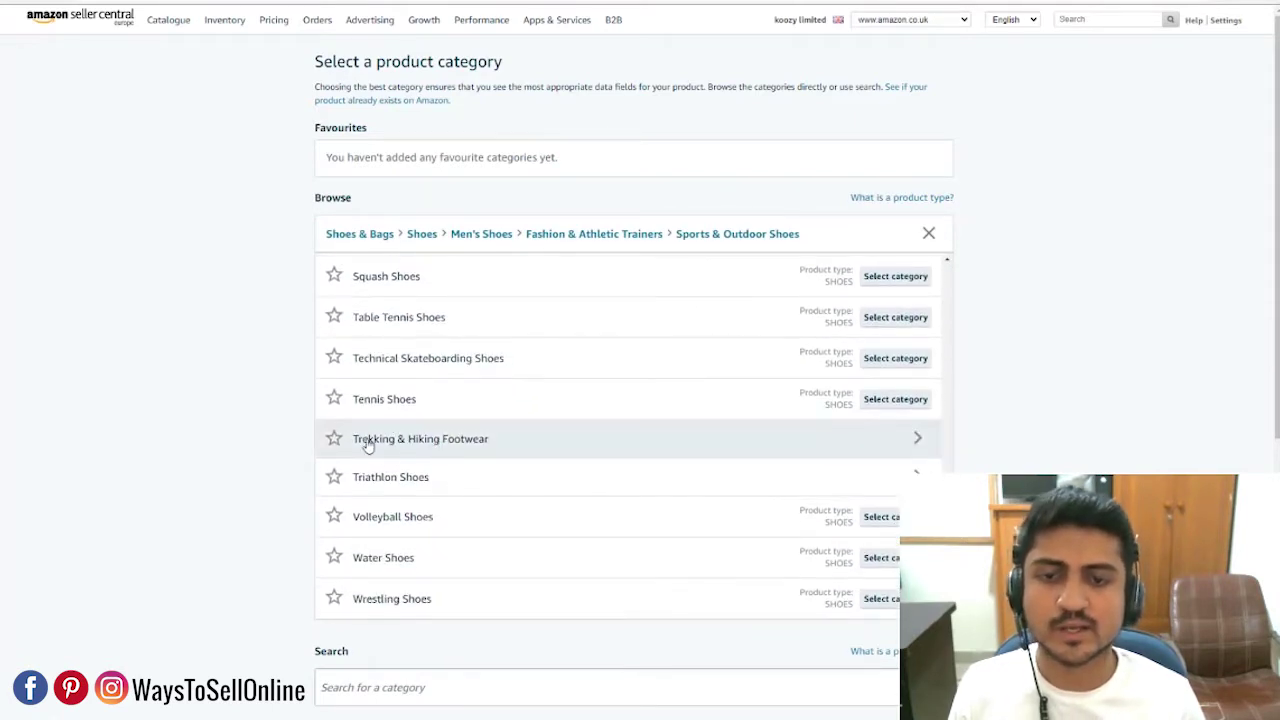
{"action": "left_click", "coordinate": [470, 451]}
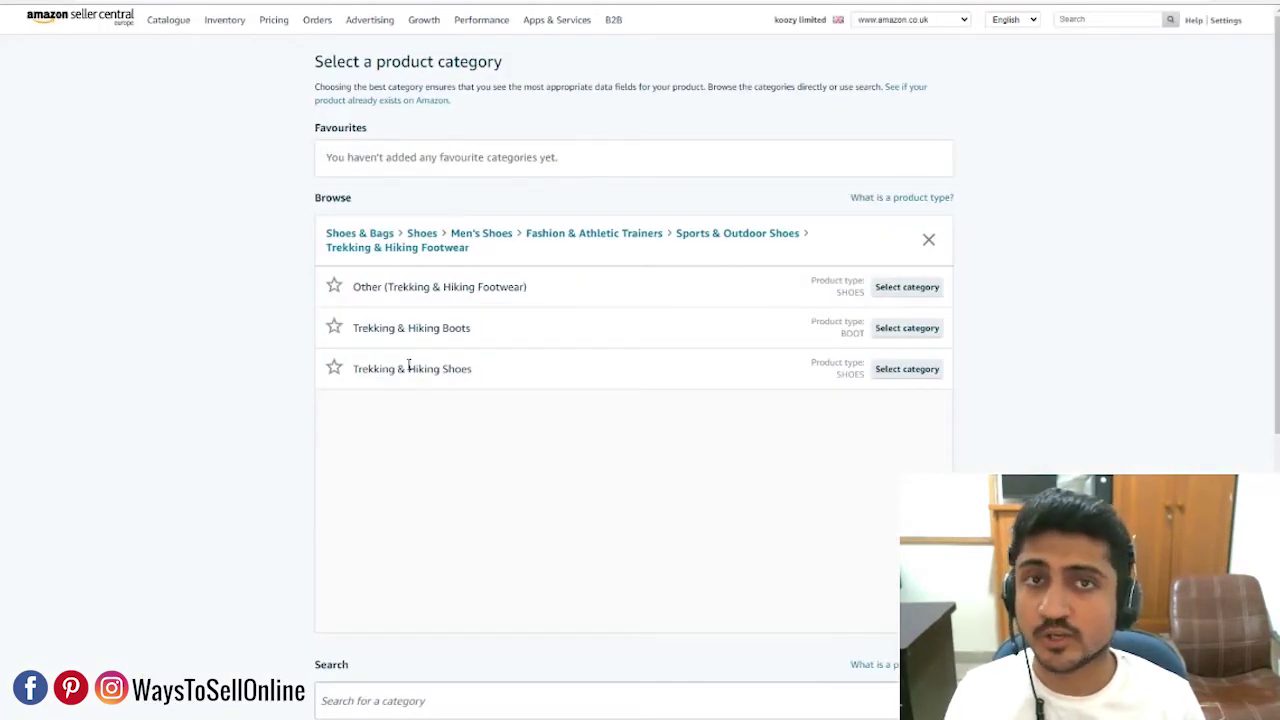
{"action": "left_click", "coordinate": [893, 335]}
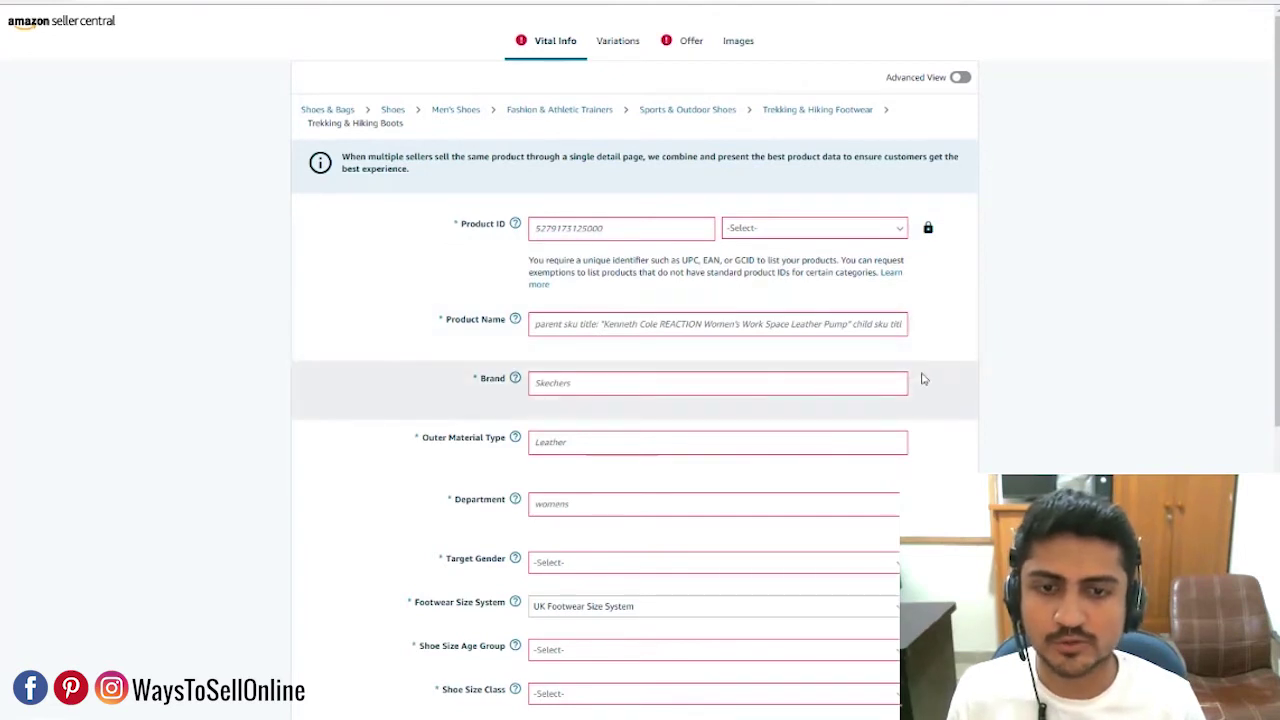
{"action": "scroll", "coordinate": [920, 374], "scroll_direction": "down", "scroll_amount": 2}
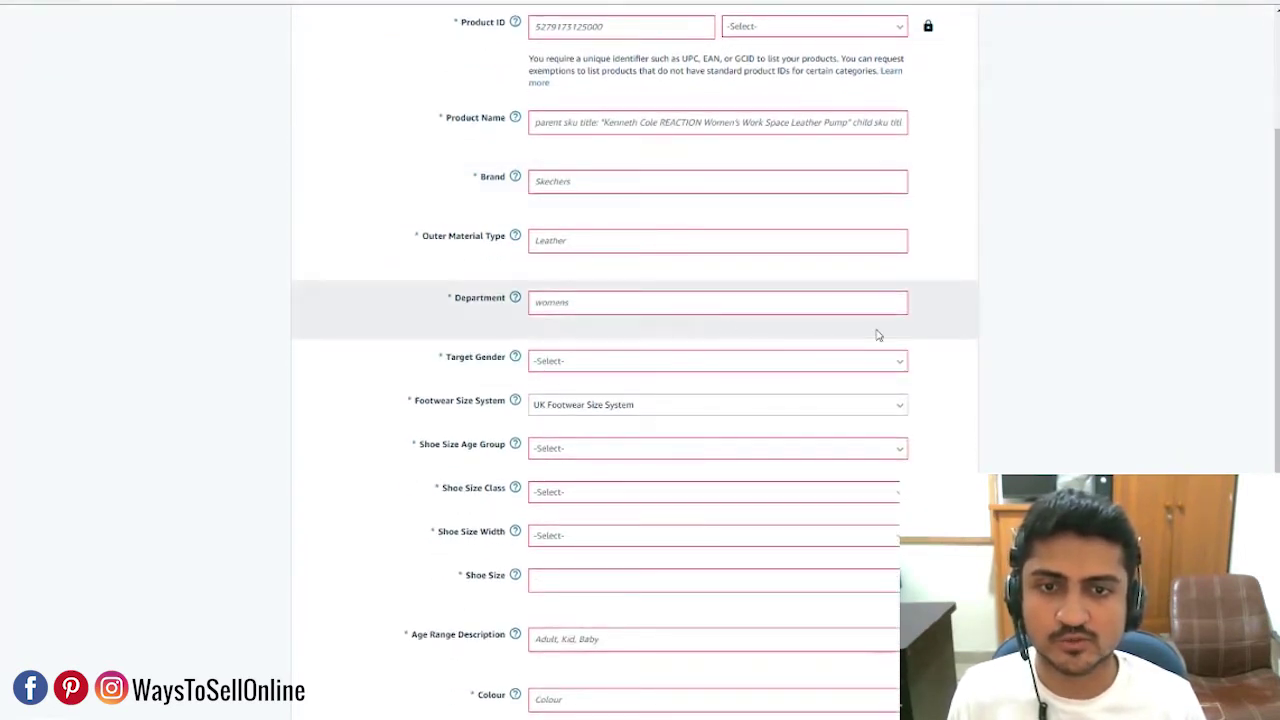
{"action": "scroll", "coordinate": [877, 331], "scroll_direction": "up", "scroll_amount": 2}
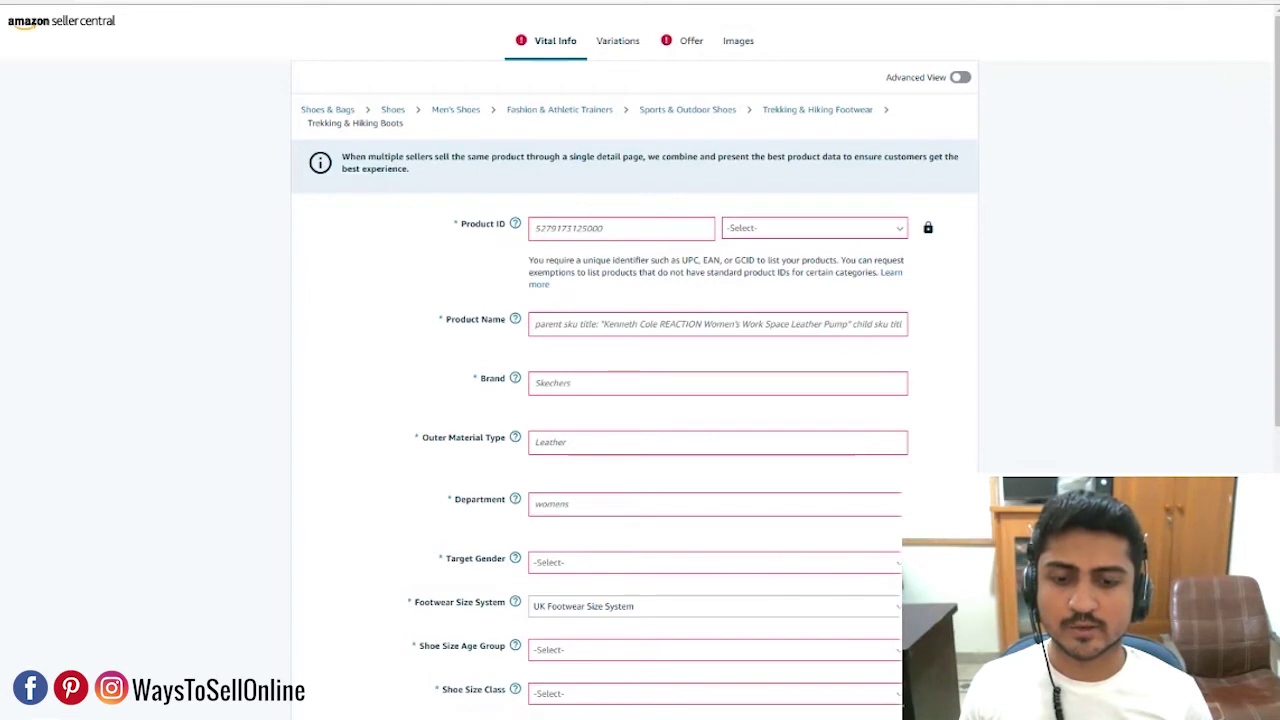
{"action": "key", "text": "alt+Tab"}
{"action": "left_click_drag", "start_coordinate": [425, 322], "coordinate": [356, 320]}
{"action": "key", "text": "ctrl+c"}
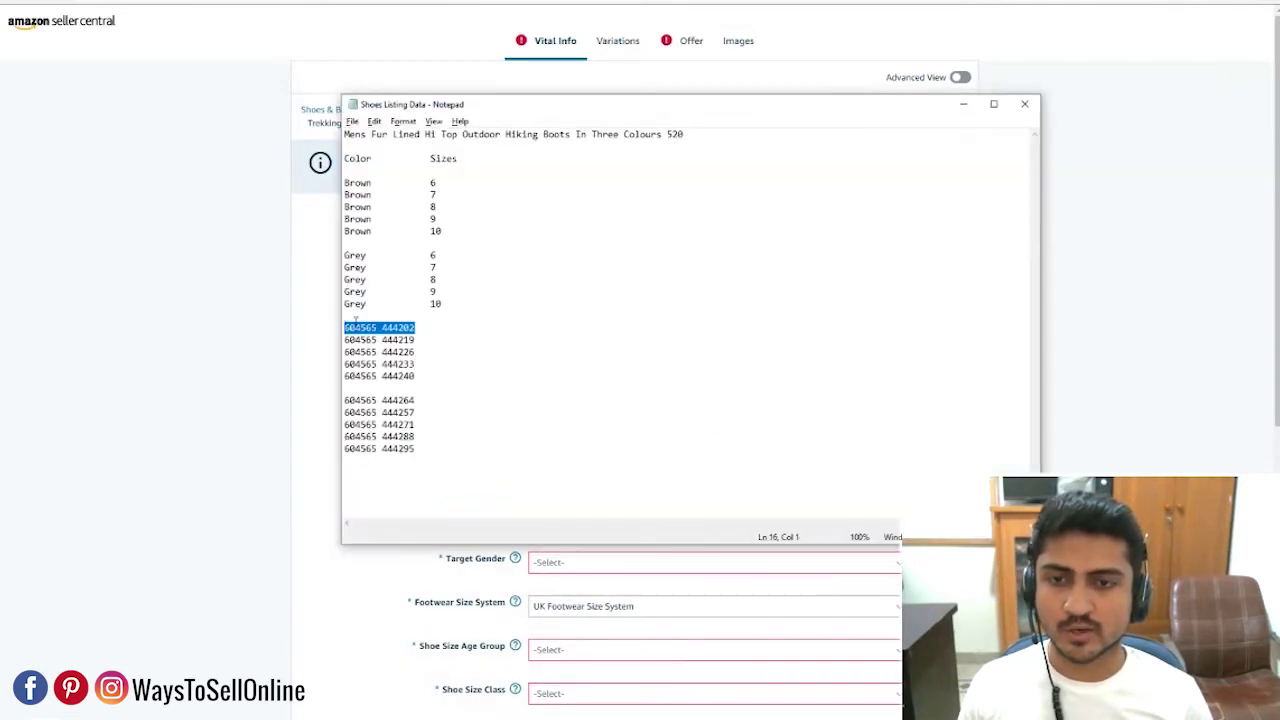
{"action": "key", "text": "alt+Tab"}
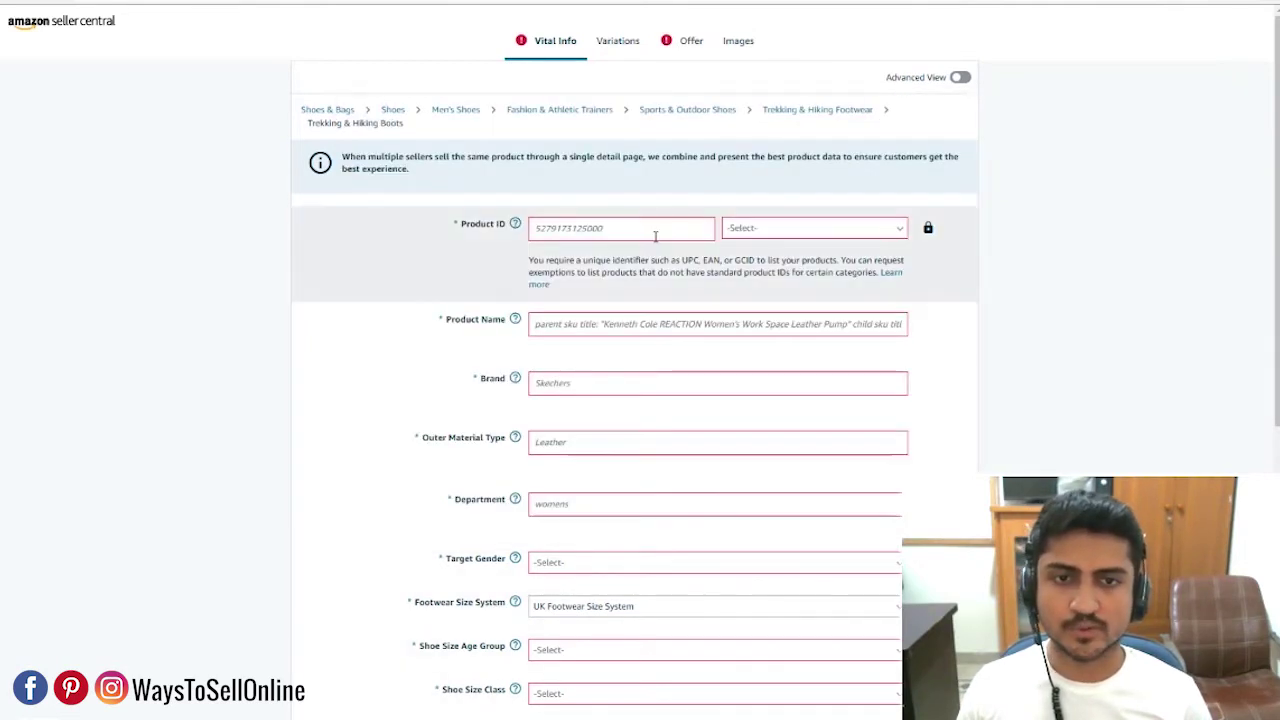
{"action": "key", "text": "ctrl+v"}
{"action": "left_click", "coordinate": [826, 230]}
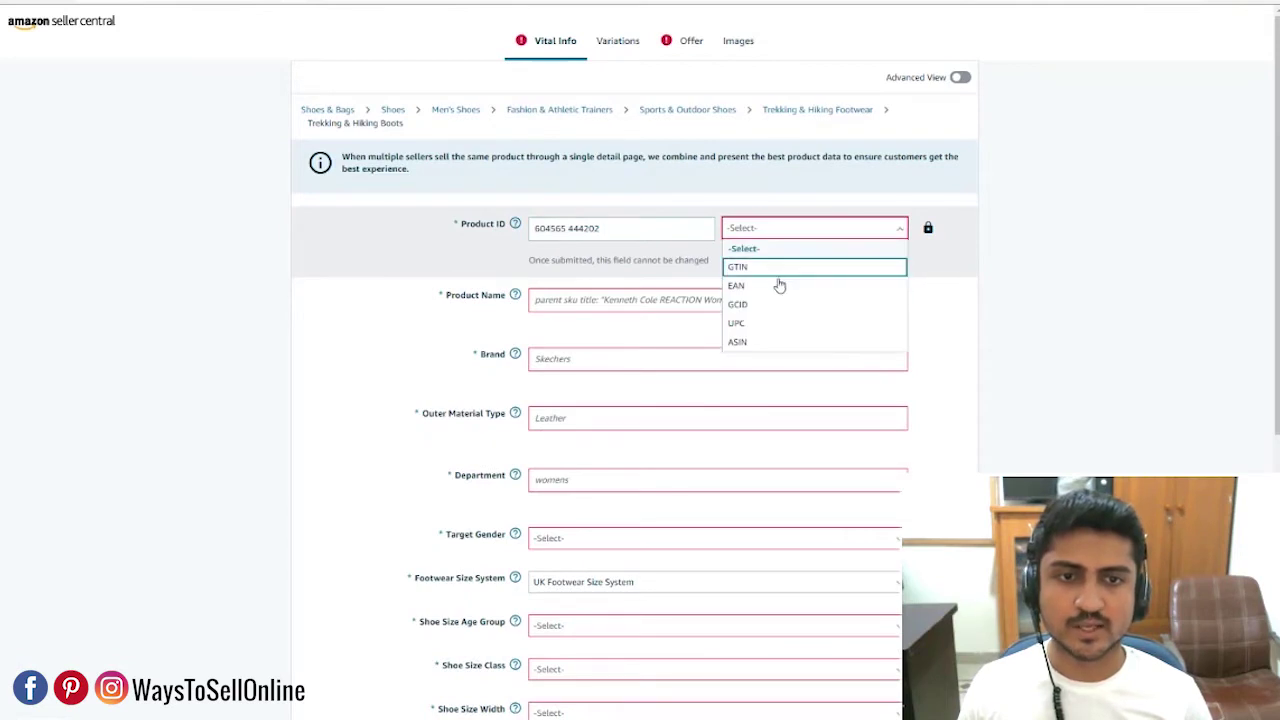
{"action": "left_click", "coordinate": [771, 323]}
Copy "Mens Fur Lined Hi Top Outdoor Hiking Boots In Three Colours" from the Shoes Listing Data notes into the Product Name.
{"action": "key", "text": "alt+Tab"}
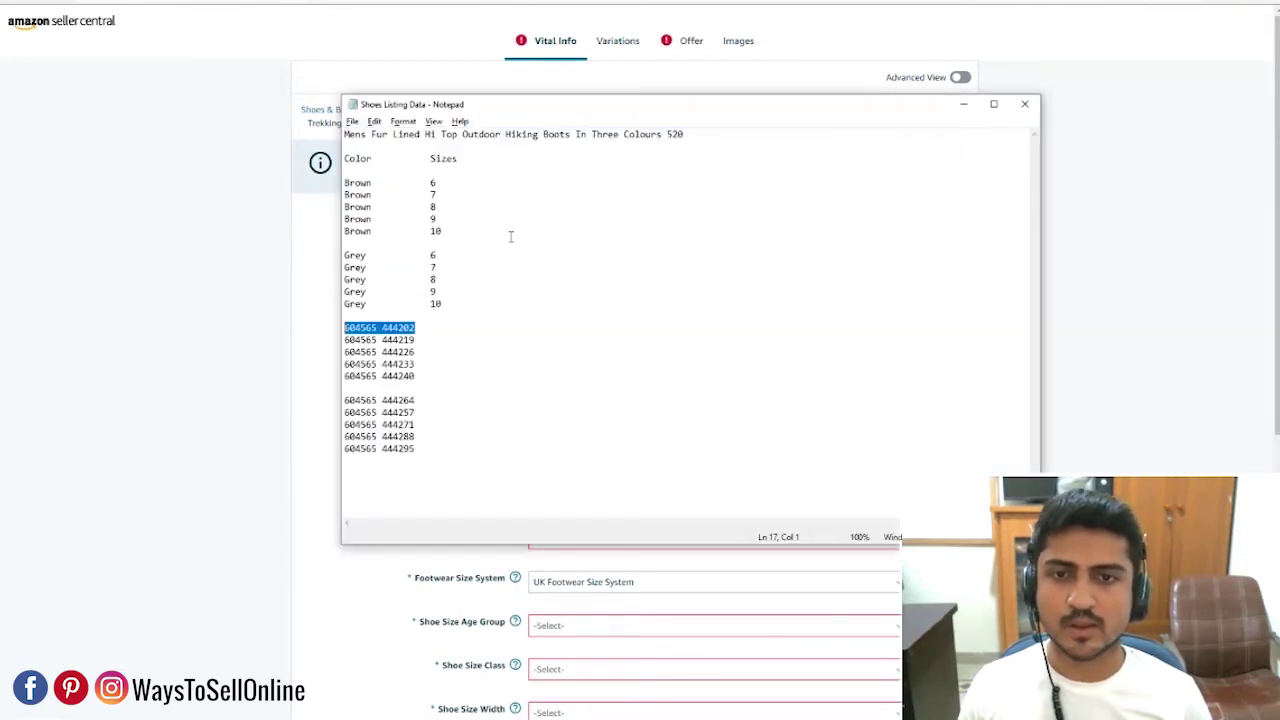
{"action": "left_click", "coordinate": [502, 134]}
{"action": "left_click_drag", "start_coordinate": [665, 134], "coordinate": [325, 134]}
{"action": "key", "text": "ctrl+c"}
{"action": "key", "text": "alt+Tab"}
{"action": "left_click", "coordinate": [646, 291]}
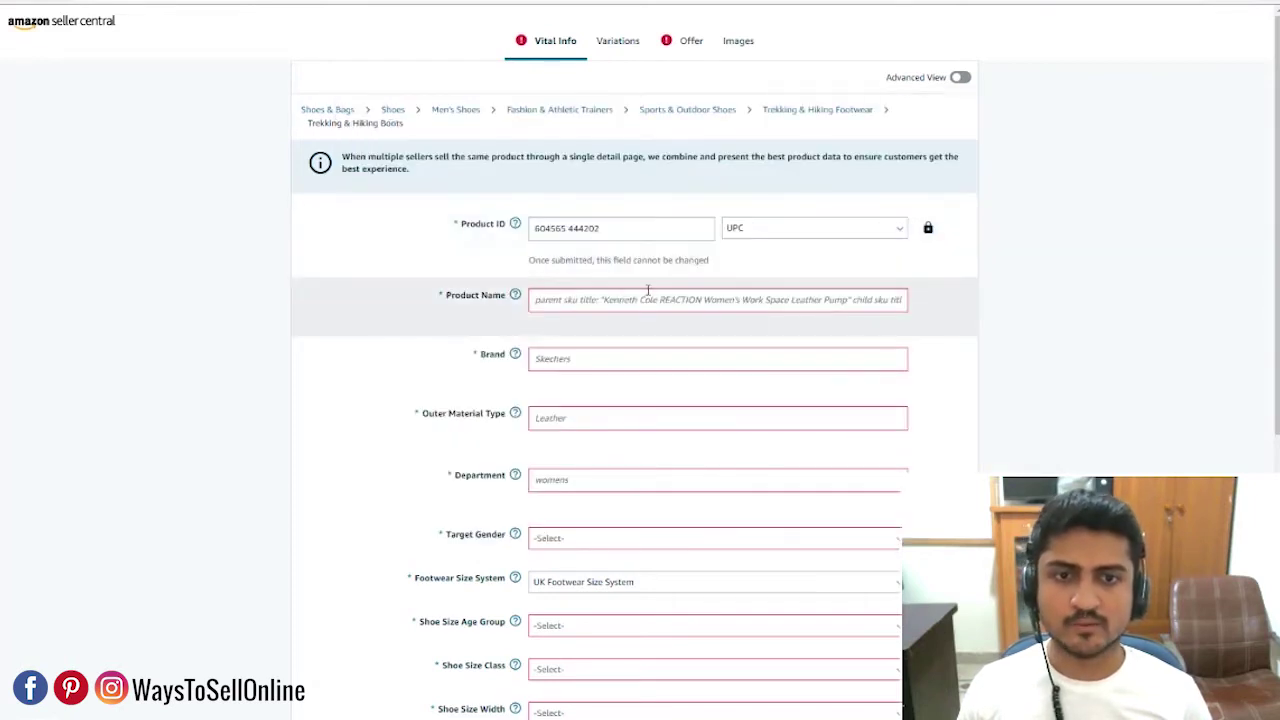
{"action": "key", "text": "ctrl+v"}
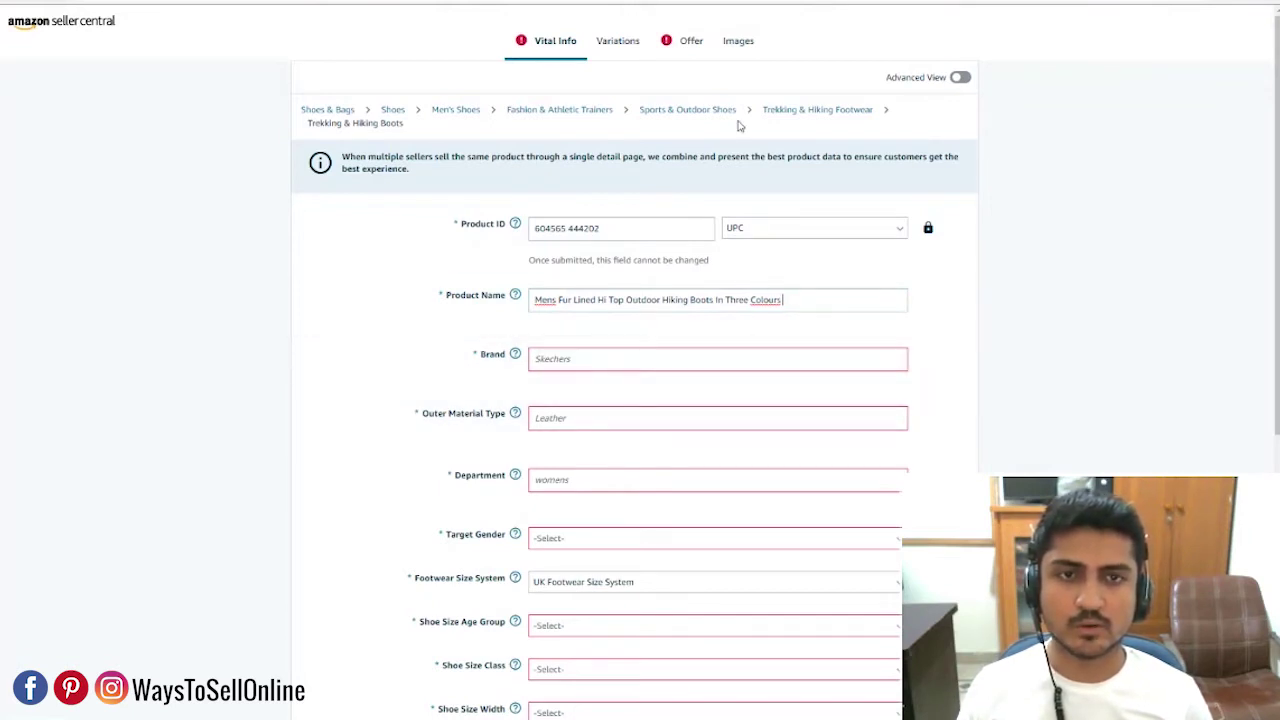
In the offer details, set the standard price to GBP 9.99 and the quantity to 10.
{"action": "left_click", "coordinate": [675, 40]}
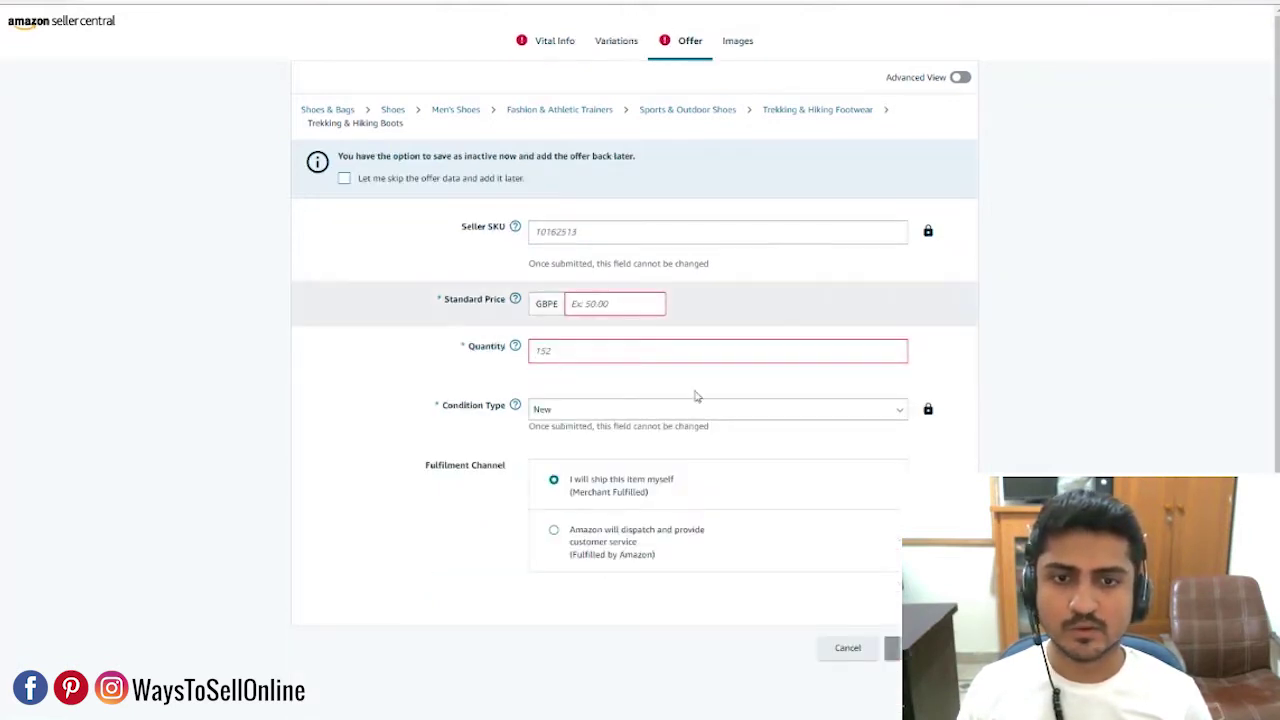
{"action": "type", "text": "9.99"}
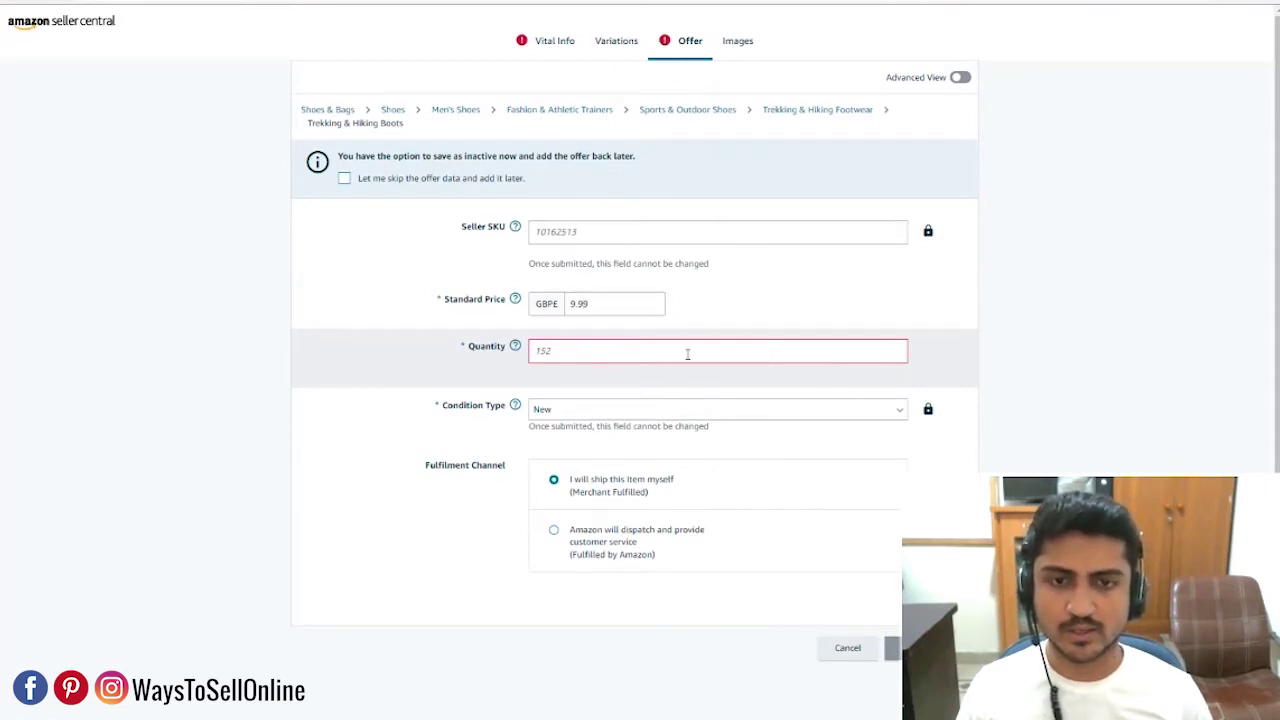
{"action": "left_click", "coordinate": [687, 354]}
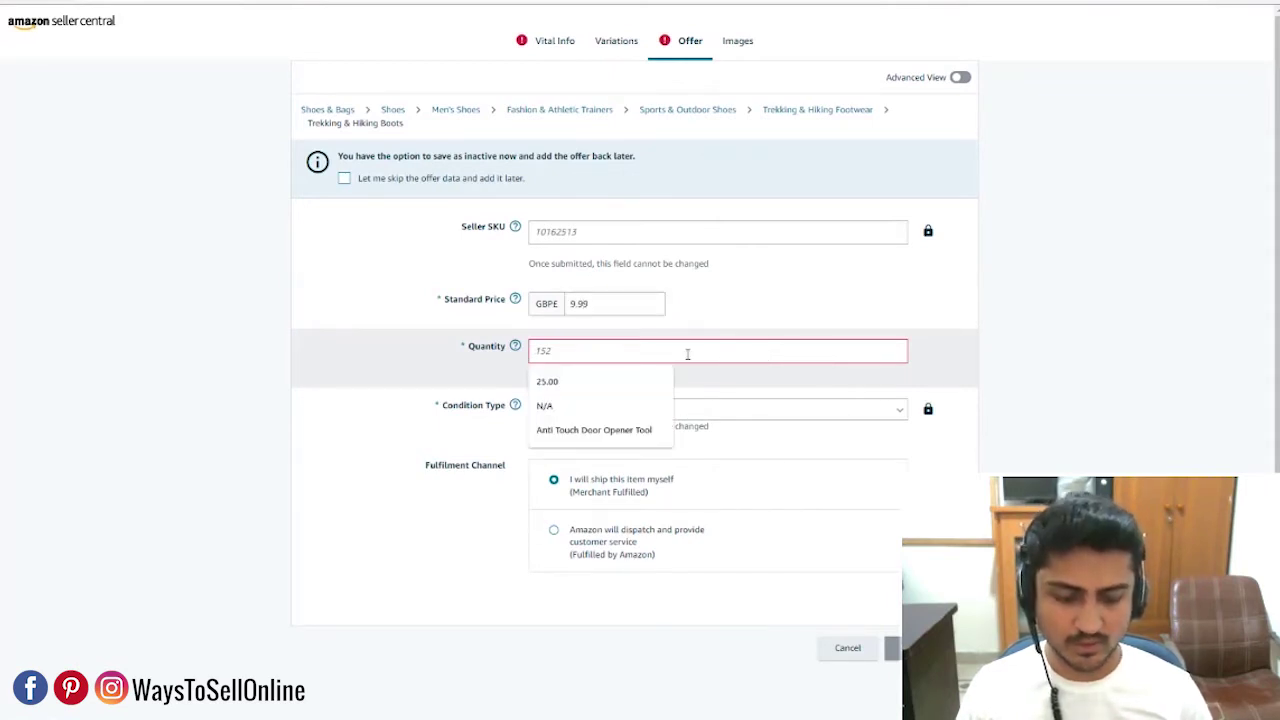
{"action": "type", "text": "10"}
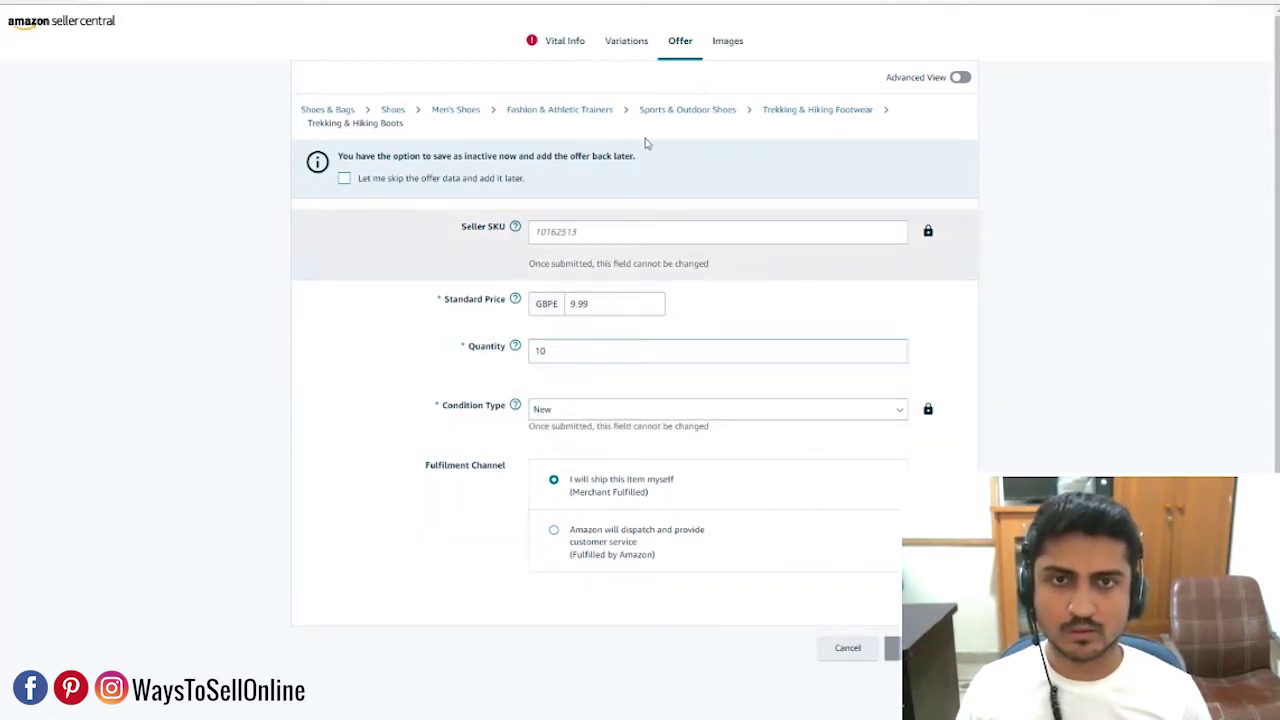
Return to the vital information and set the brand to Koozy and the outer material type to Rubber.
{"action": "left_click", "coordinate": [562, 45]}
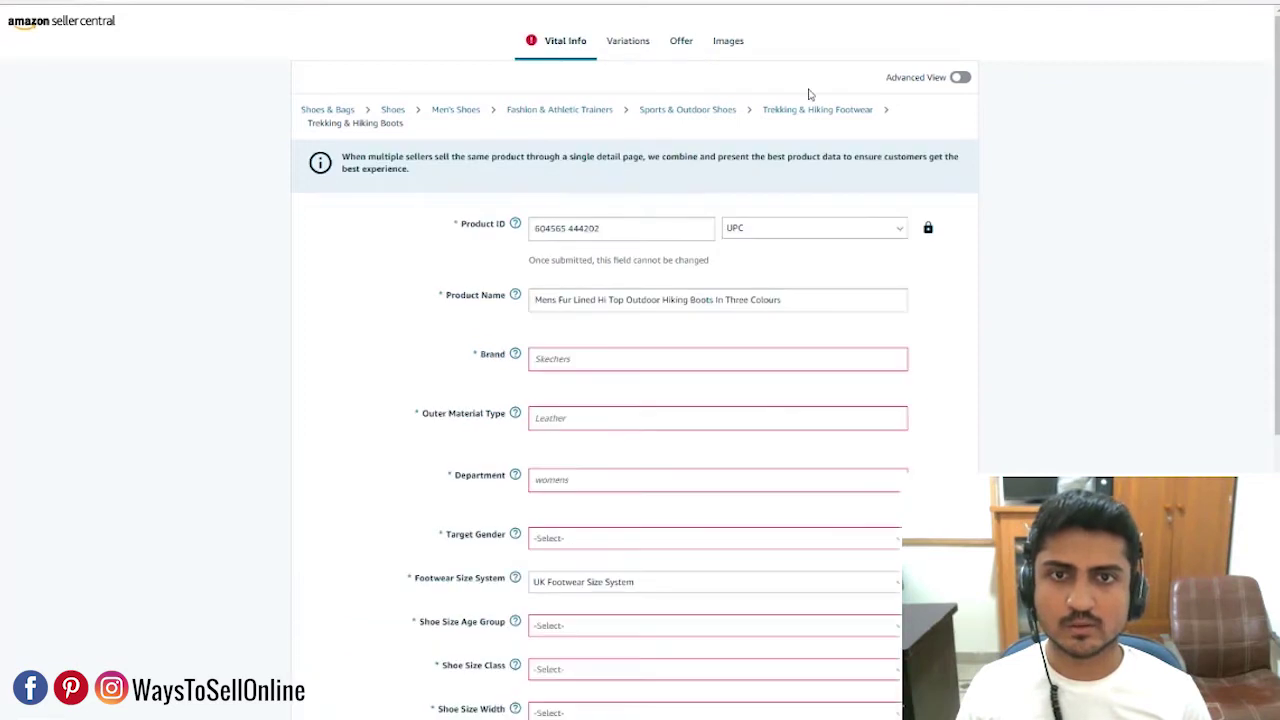
{"action": "left_click", "coordinate": [585, 358]}
{"action": "left_click", "coordinate": [590, 388]}
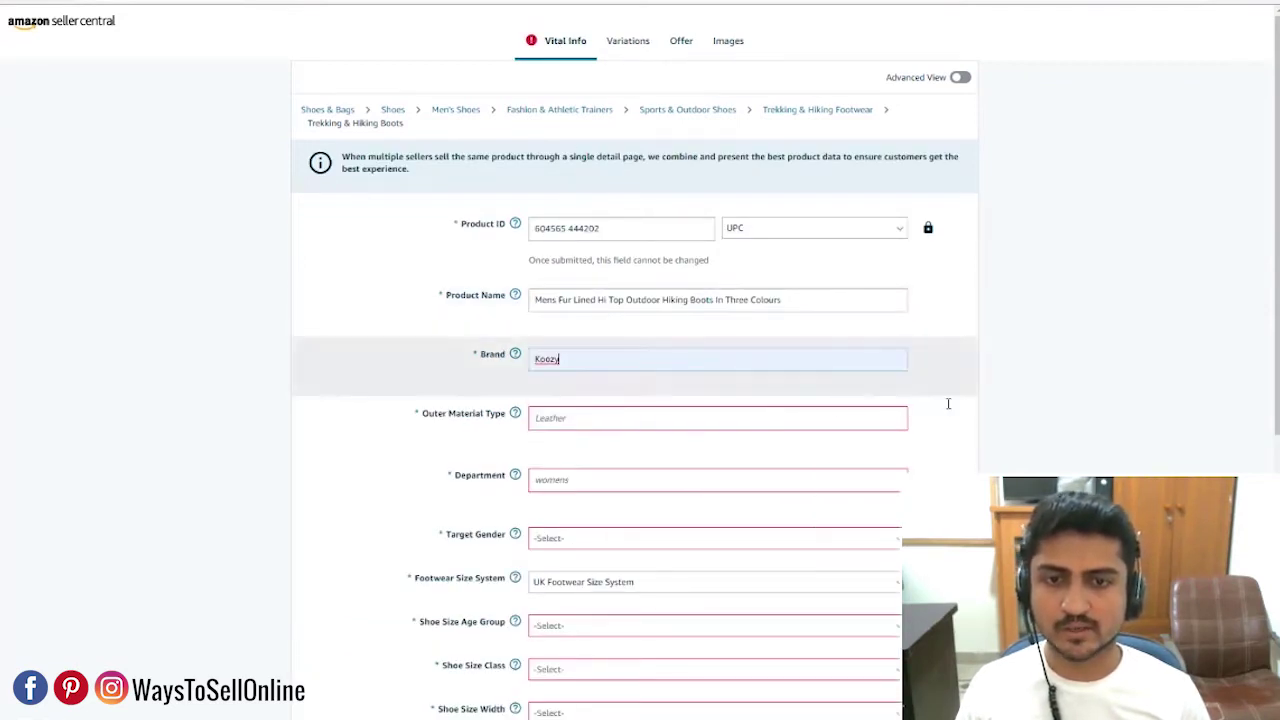
{"action": "left_click", "coordinate": [560, 418]}
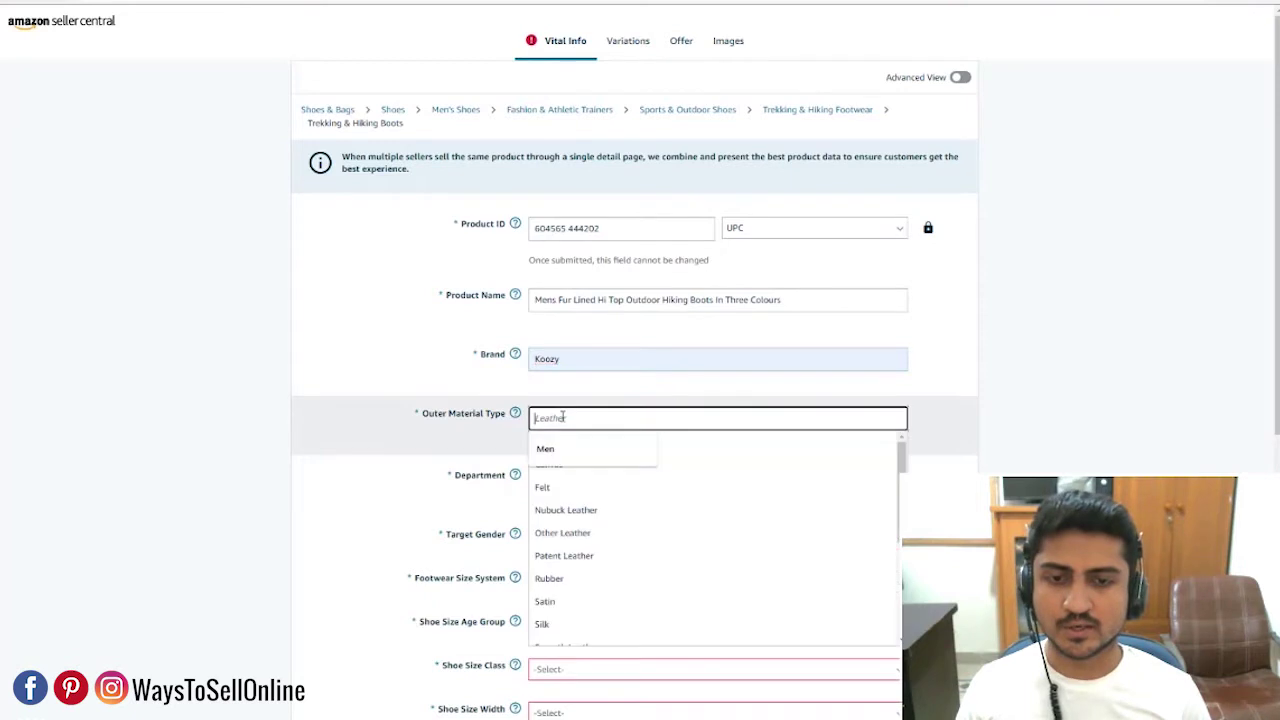
{"action": "type", "text": "Rubber"}
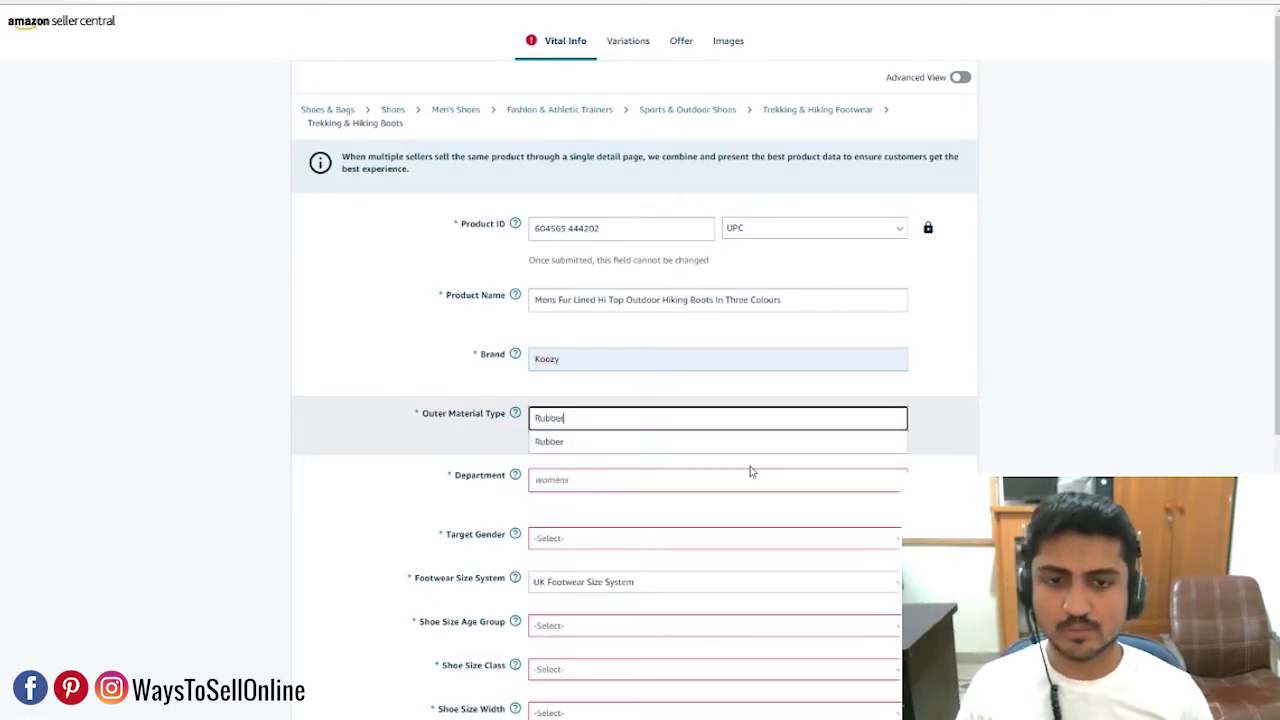
{"action": "left_click", "coordinate": [692, 441]}
Set the department to Men and the target gender to Male.
{"action": "left_click", "coordinate": [627, 482]}
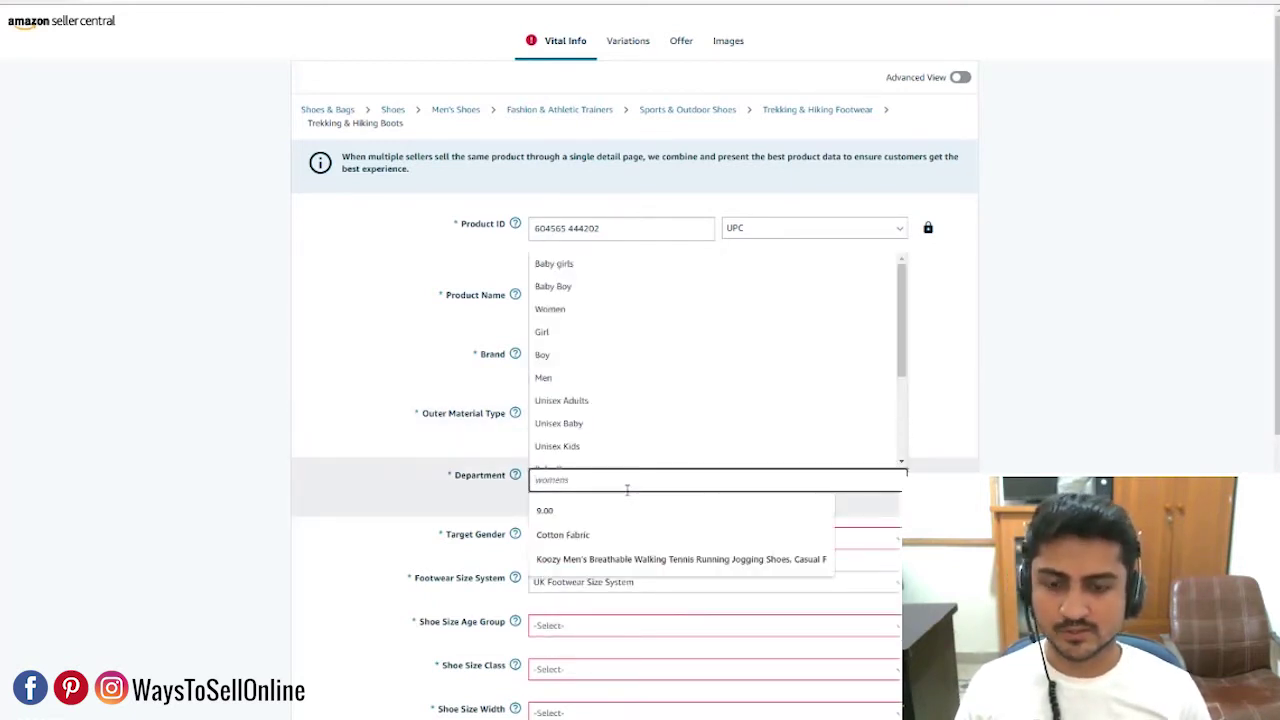
{"action": "type", "text": "Men"}
{"action": "left_click", "coordinate": [620, 410]}
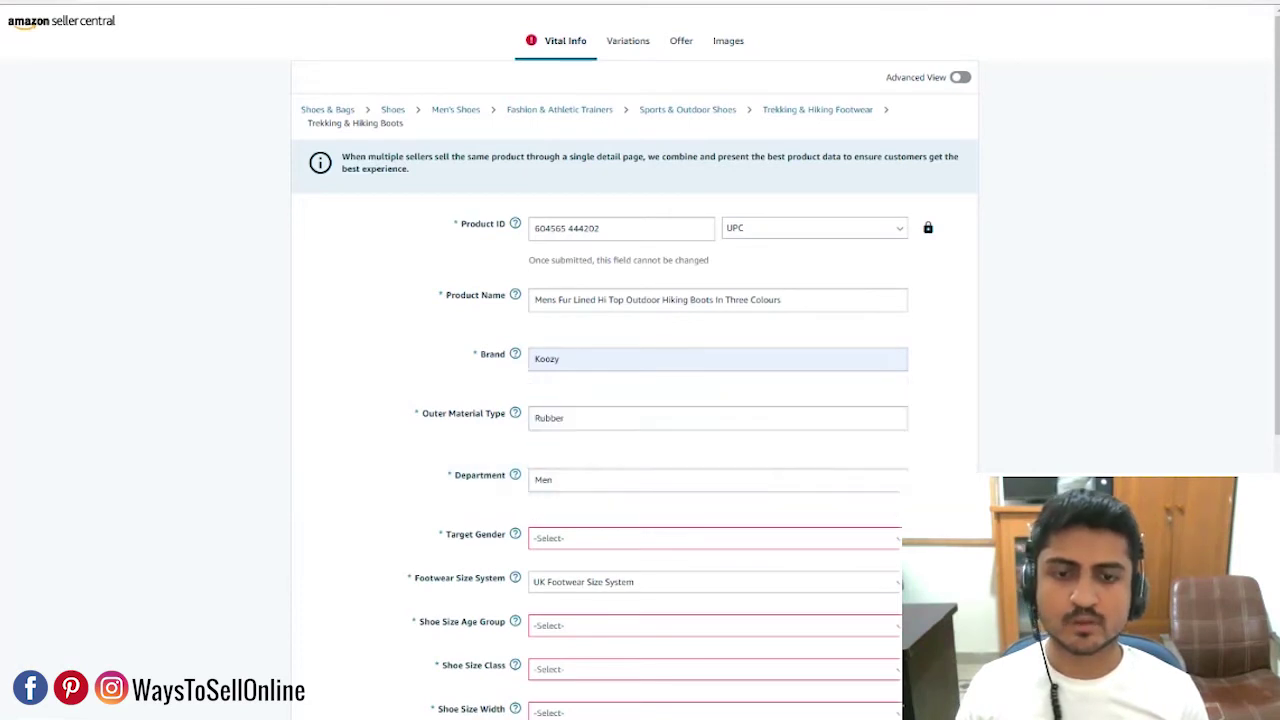
{"action": "left_click", "coordinate": [662, 543]}
{"action": "left_click", "coordinate": [586, 578]}
Set the shoe size age group to Adult, the size class to Numeric and the size width to Medium.
{"action": "scroll", "coordinate": [458, 510], "scroll_direction": "down", "scroll_amount": 2}
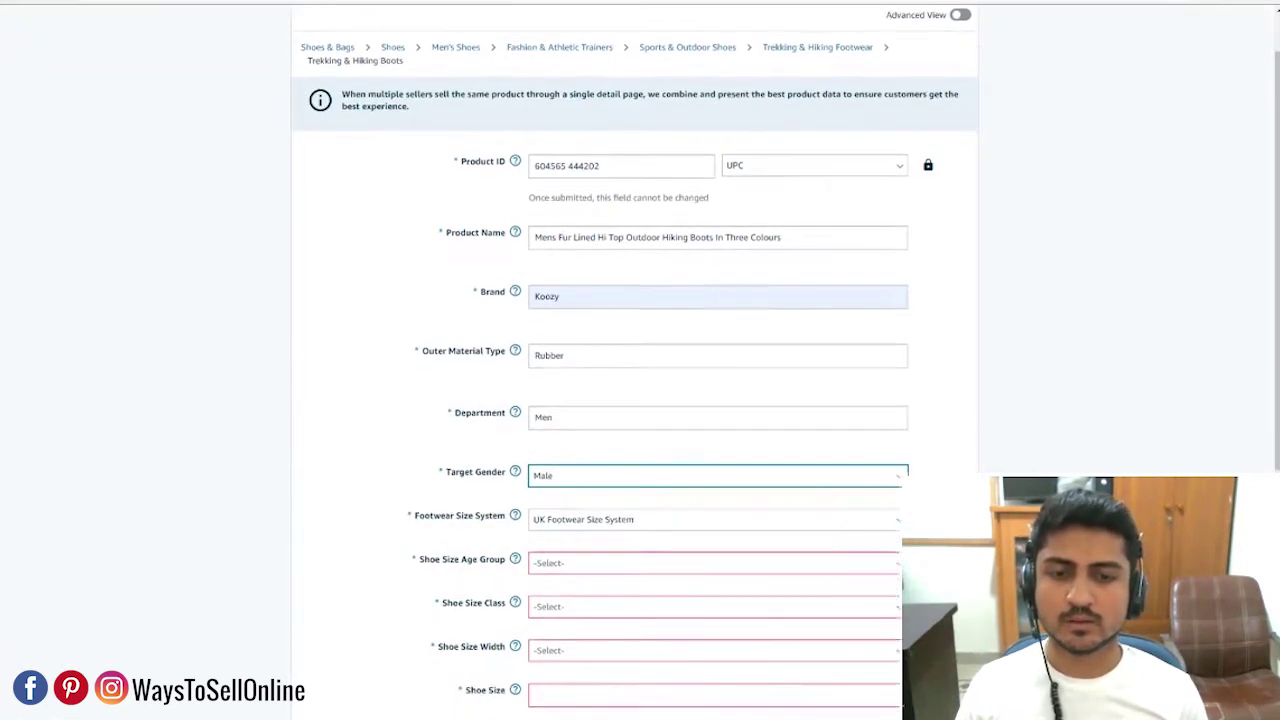
{"action": "left_click", "coordinate": [598, 493]}
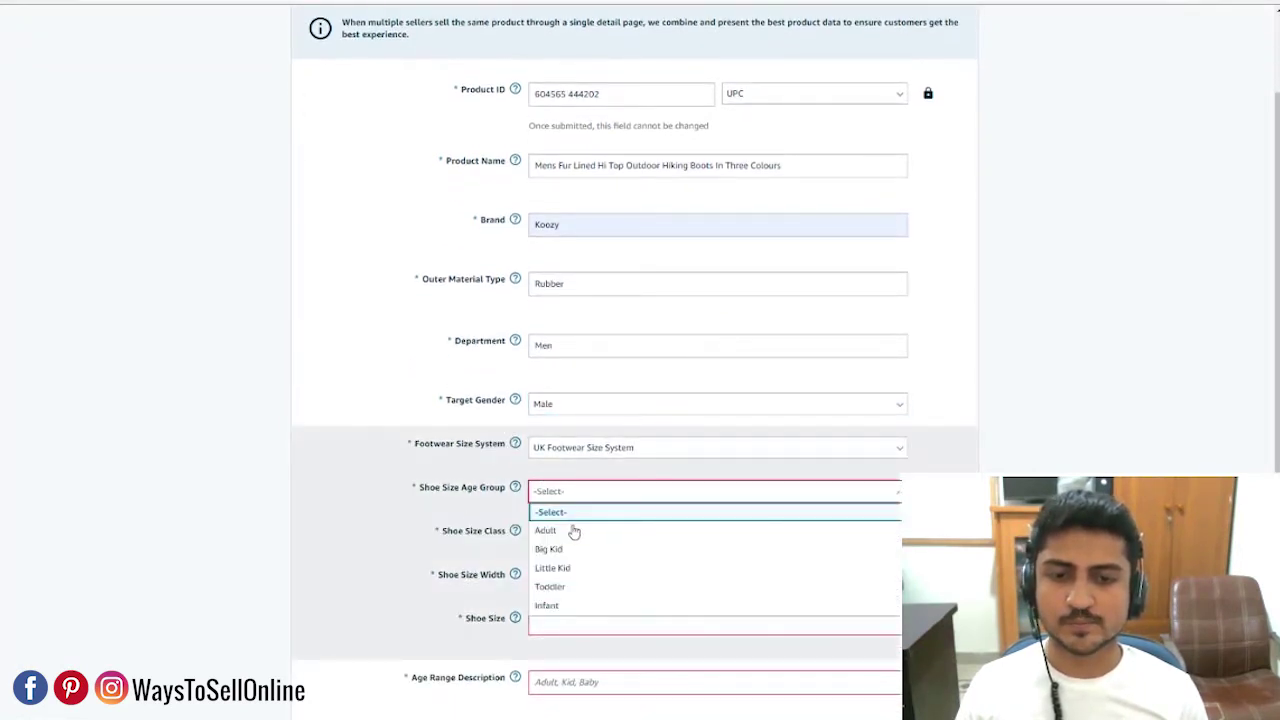
{"action": "left_click", "coordinate": [571, 513]}
{"action": "left_click", "coordinate": [582, 537]}
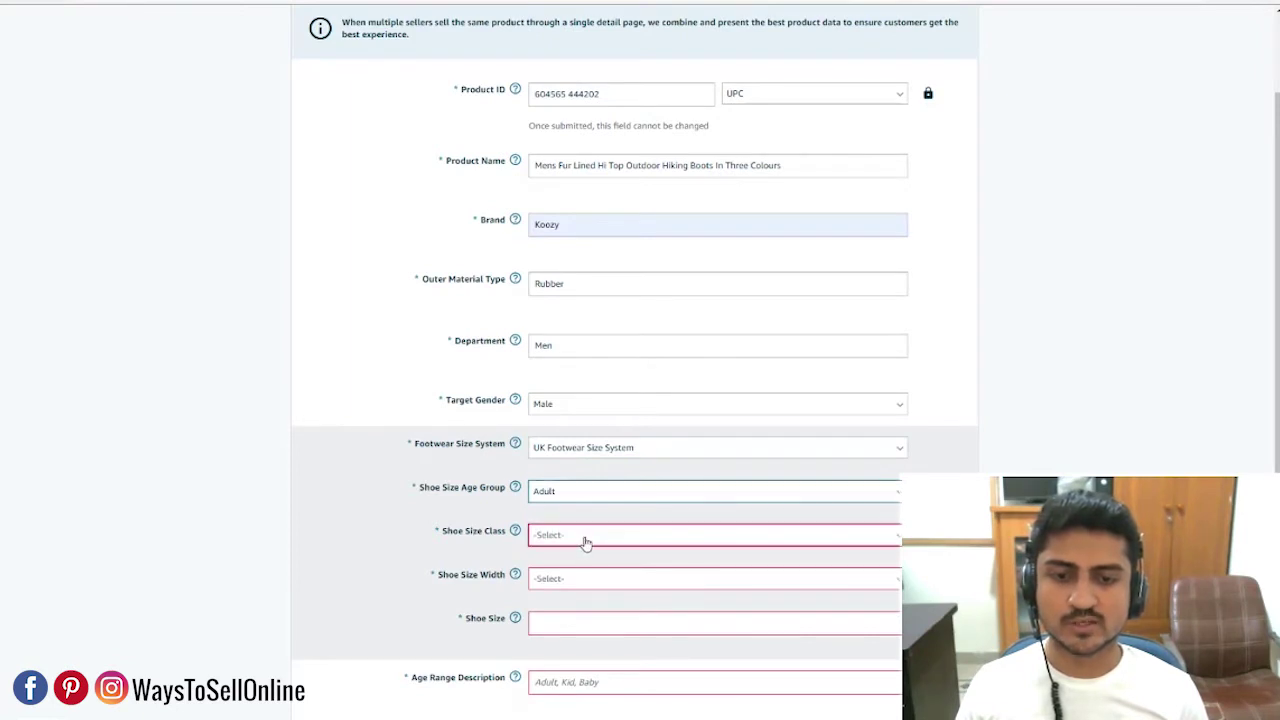
{"action": "left_click", "coordinate": [598, 578]}
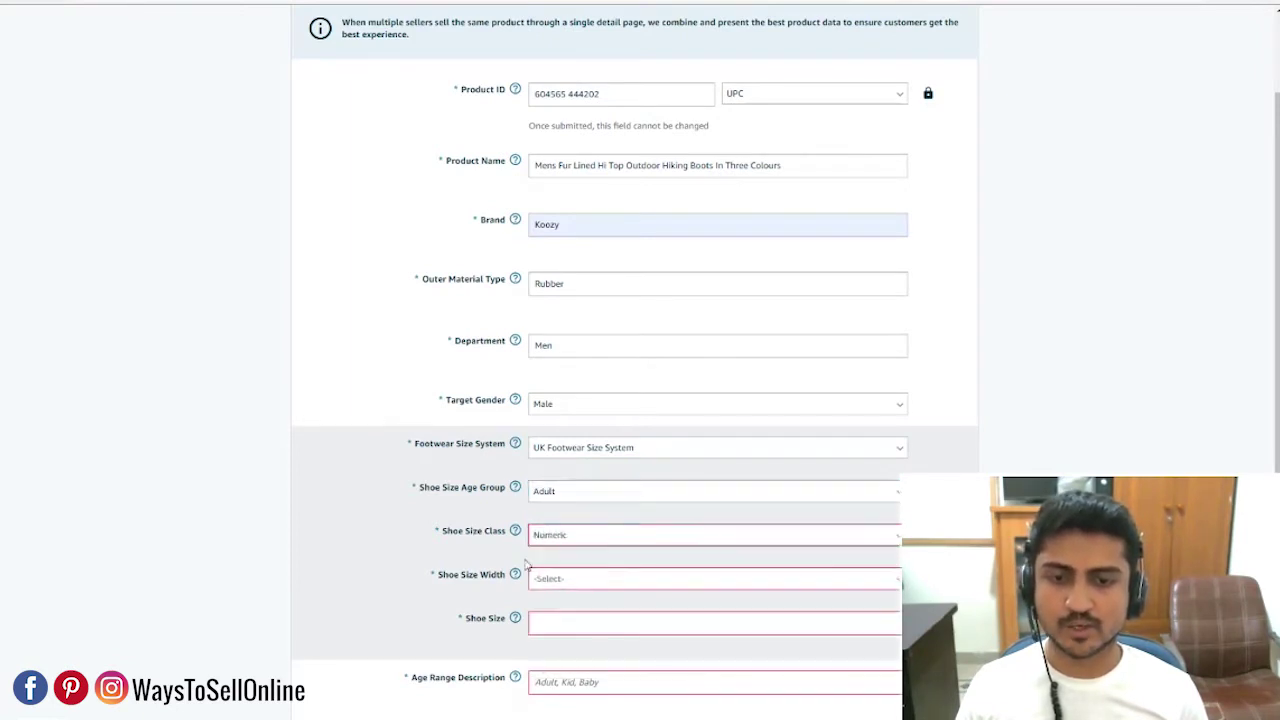
{"action": "left_click", "coordinate": [594, 584]}
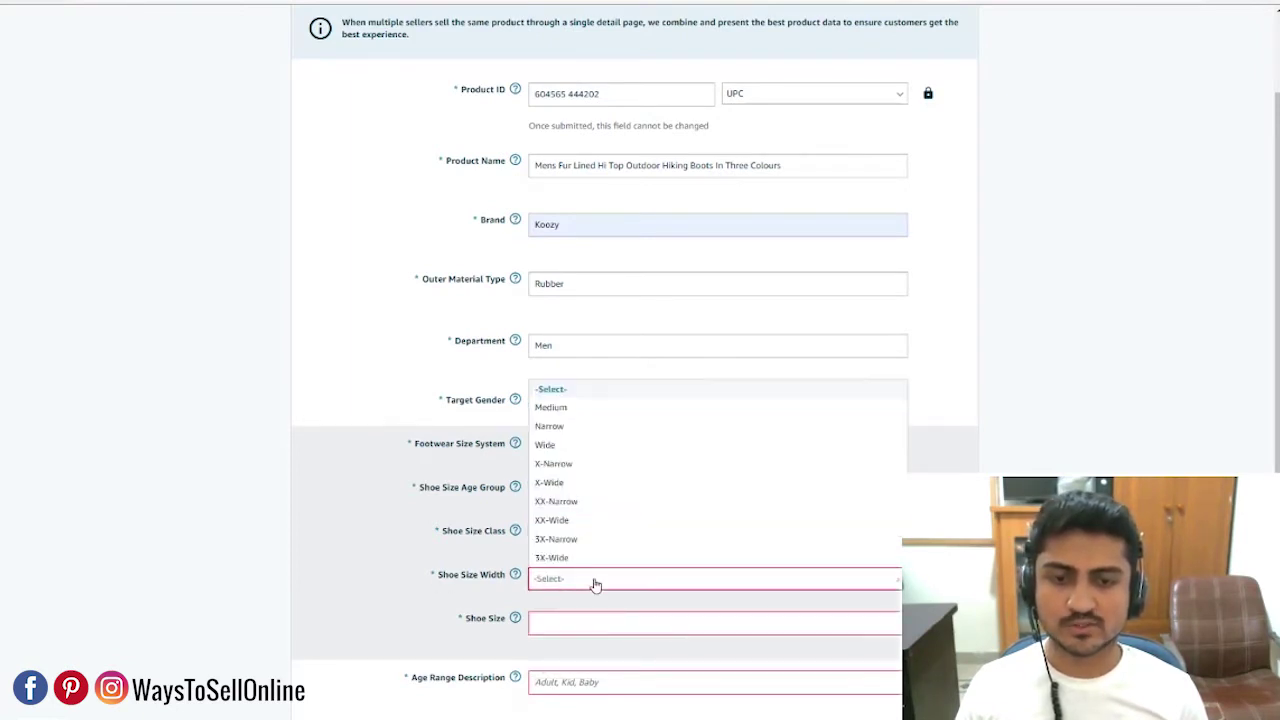
{"action": "left_click", "coordinate": [581, 415]}
Enter shoe size 6 and choose Adult as the age range description.
{"action": "scroll", "coordinate": [583, 418], "scroll_direction": "down", "scroll_amount": 2}
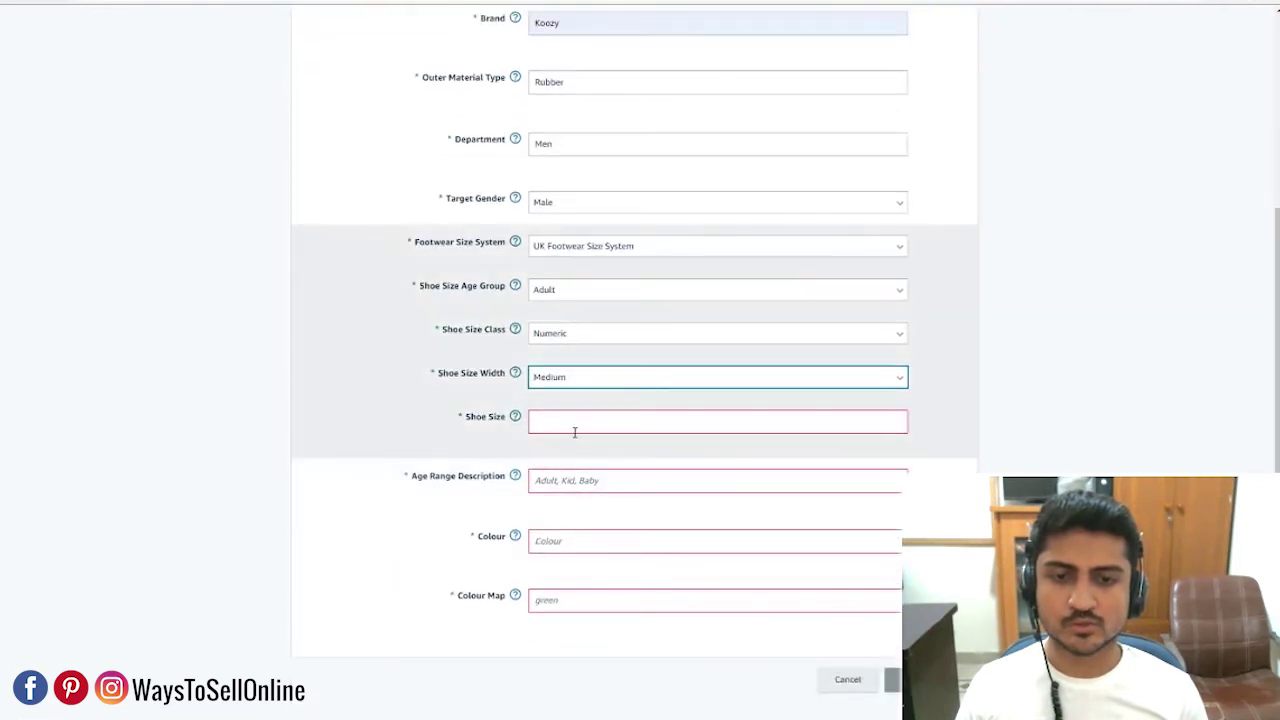
{"action": "left_click", "coordinate": [577, 424]}
{"action": "type", "text": "6"}
{"action": "left_click", "coordinate": [1027, 419]}
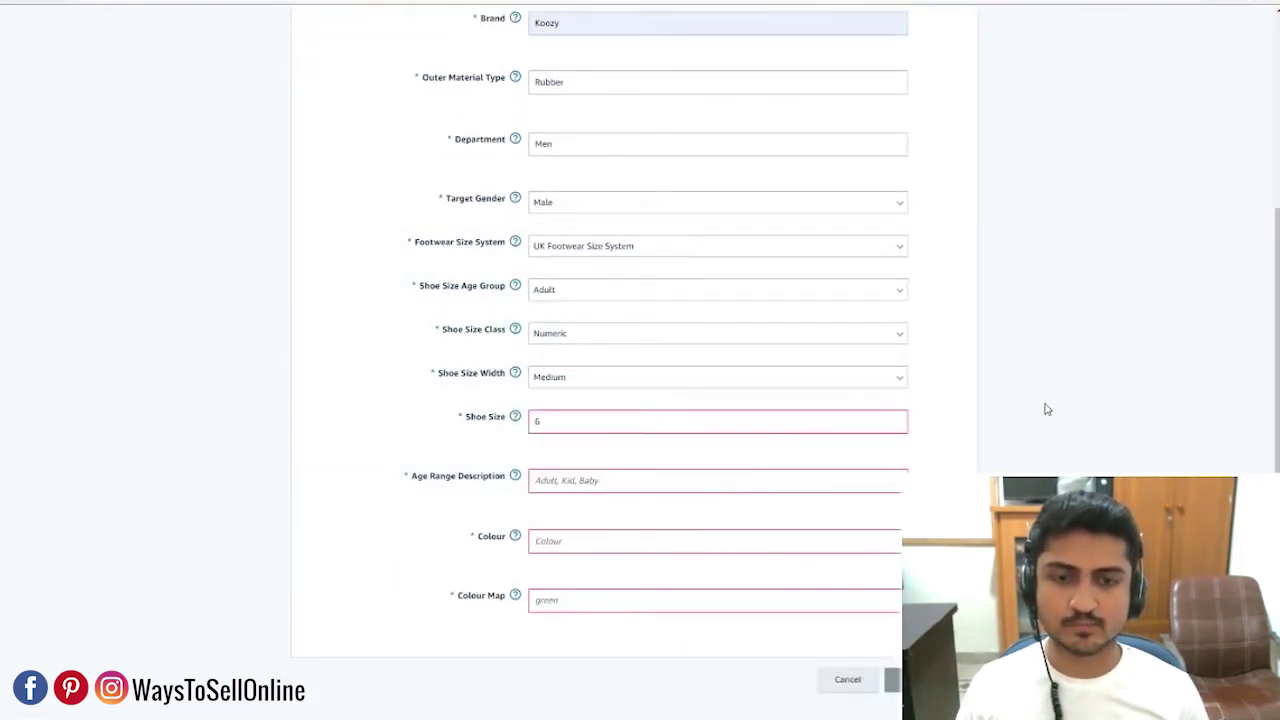
{"action": "left_click", "coordinate": [640, 481]}
{"action": "left_click", "coordinate": [581, 503]}
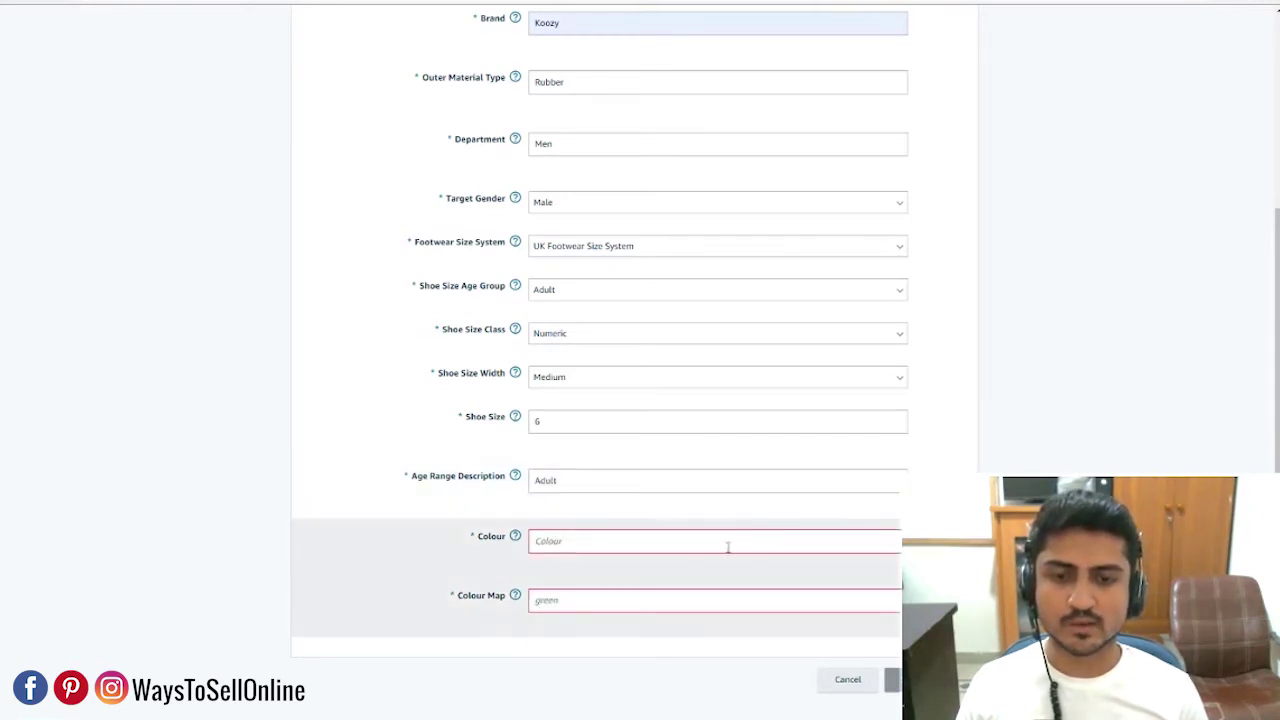
Check the colours in the Shoes Listing Data notes, then set both the colour and the colour map to Grey.
{"action": "key", "text": "alt+Tab"}
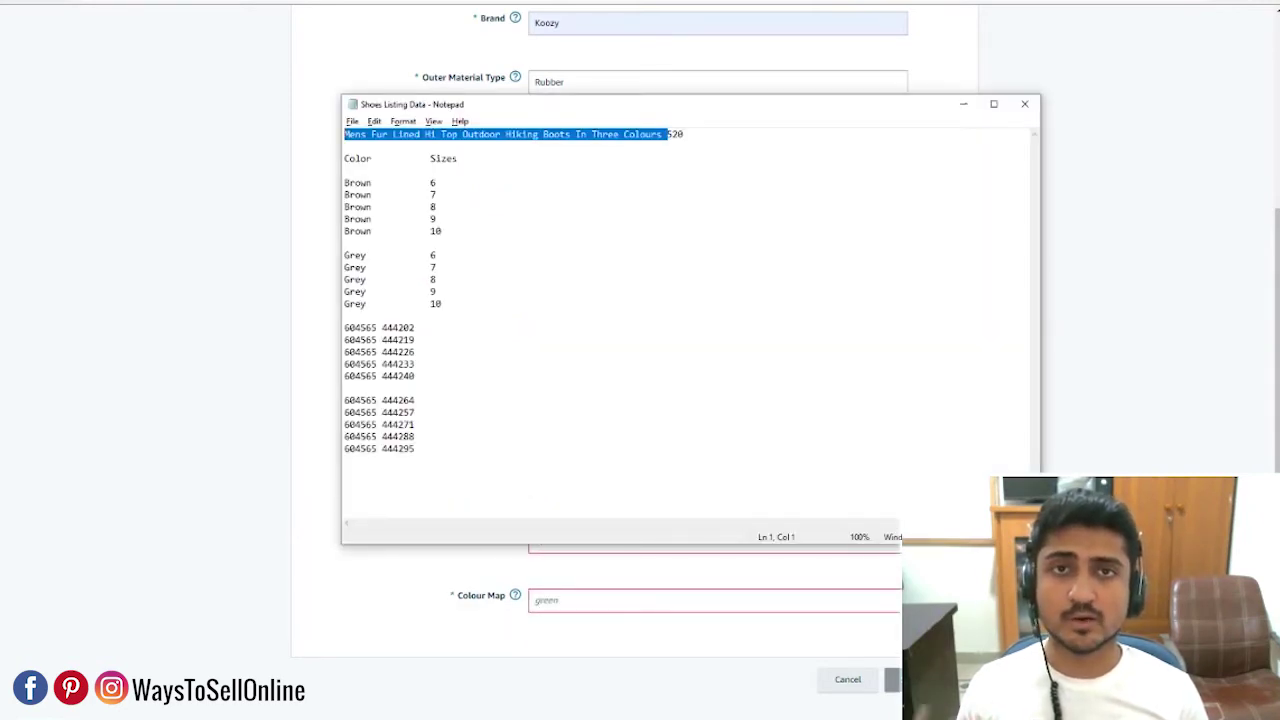
{"action": "key", "text": "alt+Tab"}
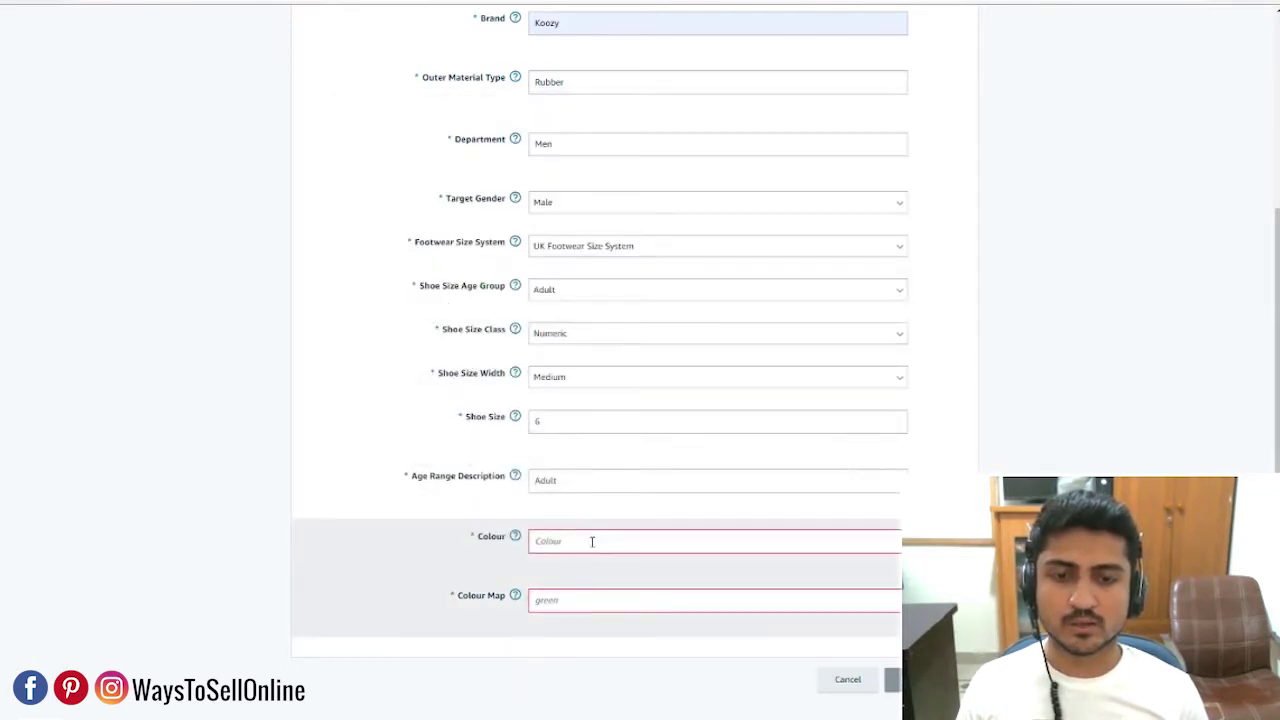
{"action": "type", "text": "Grey"}
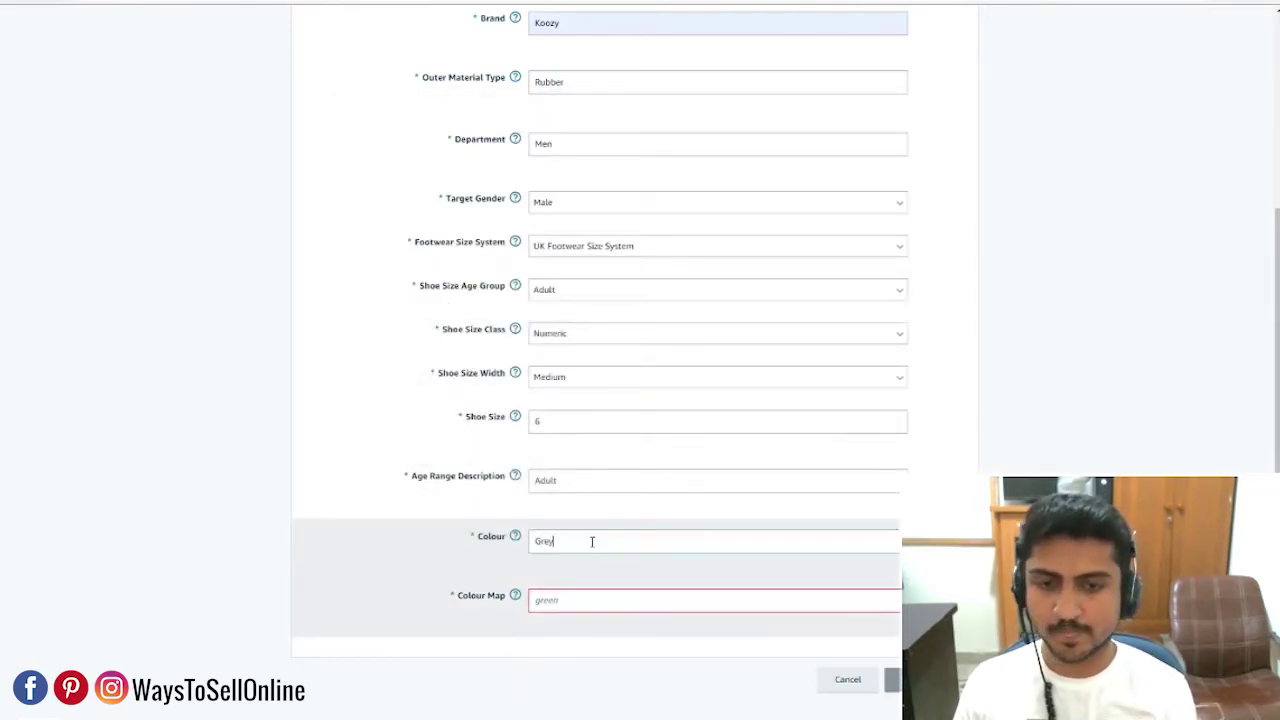
{"action": "left_click", "coordinate": [593, 594]}
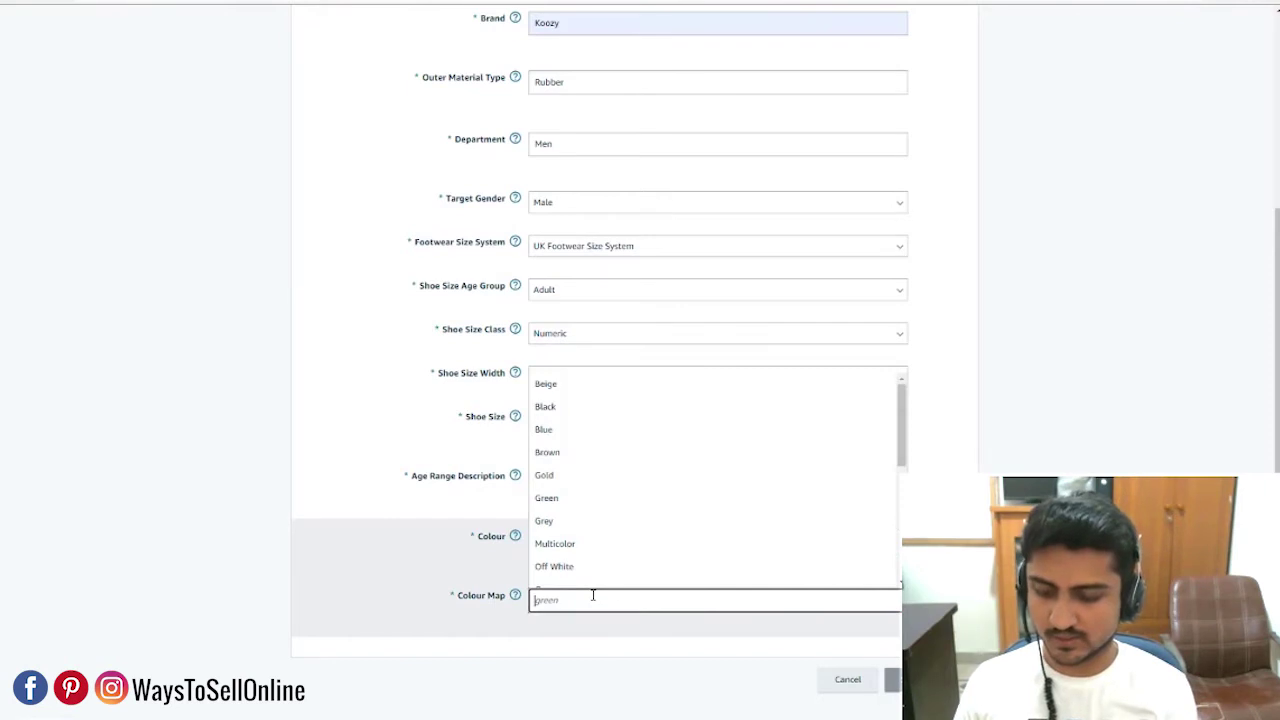
{"action": "type", "text": "Grey"}
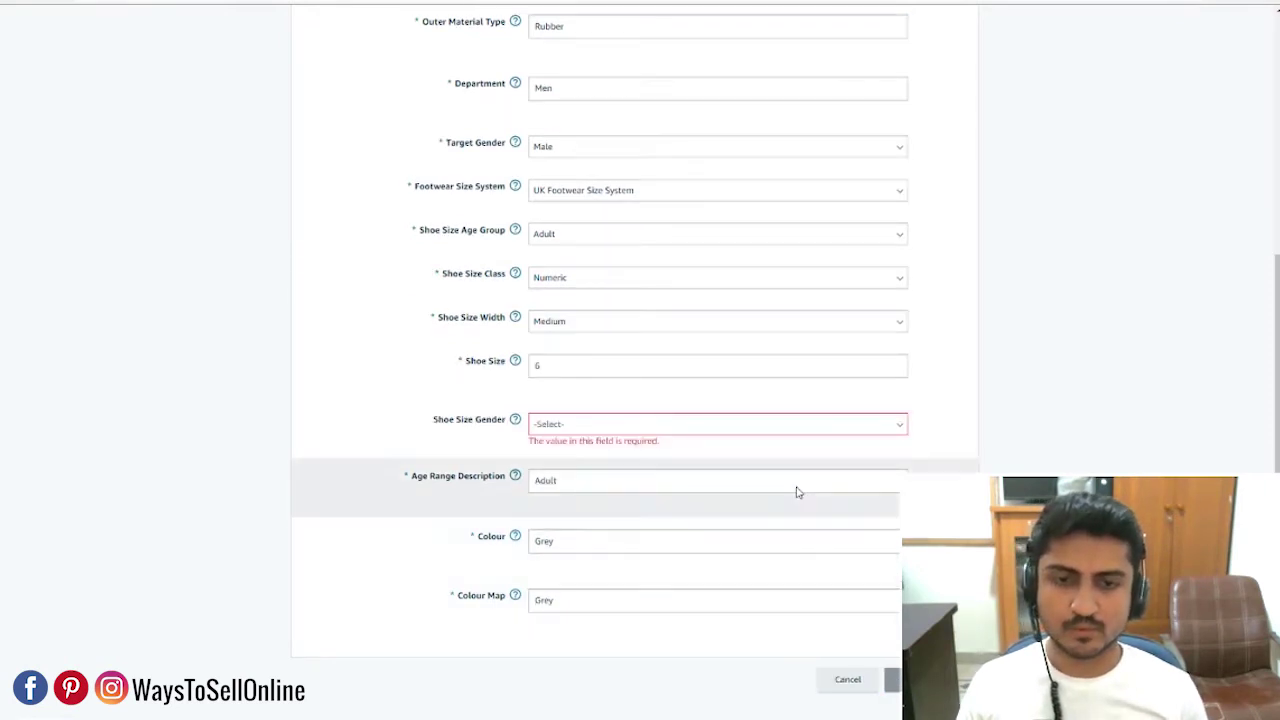
Set the required shoe size gender to Men and review the completed vital information.
{"action": "left_click", "coordinate": [617, 425]}
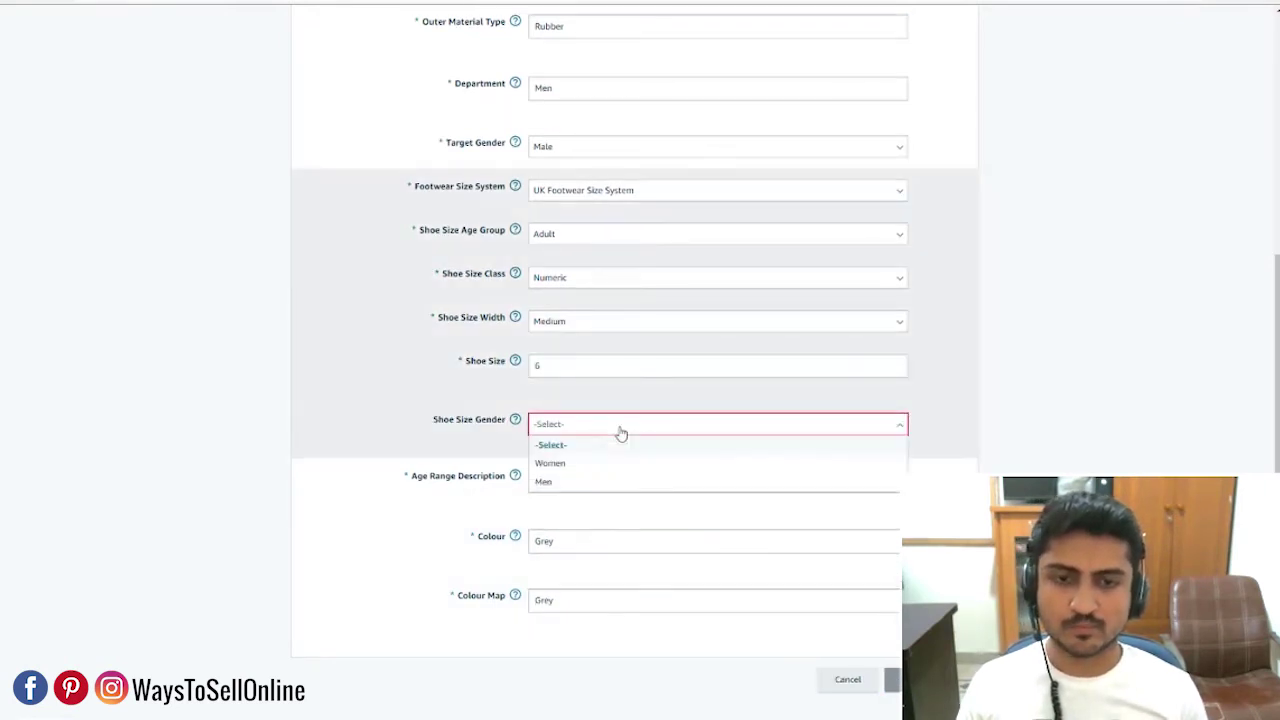
{"action": "left_click", "coordinate": [591, 481]}
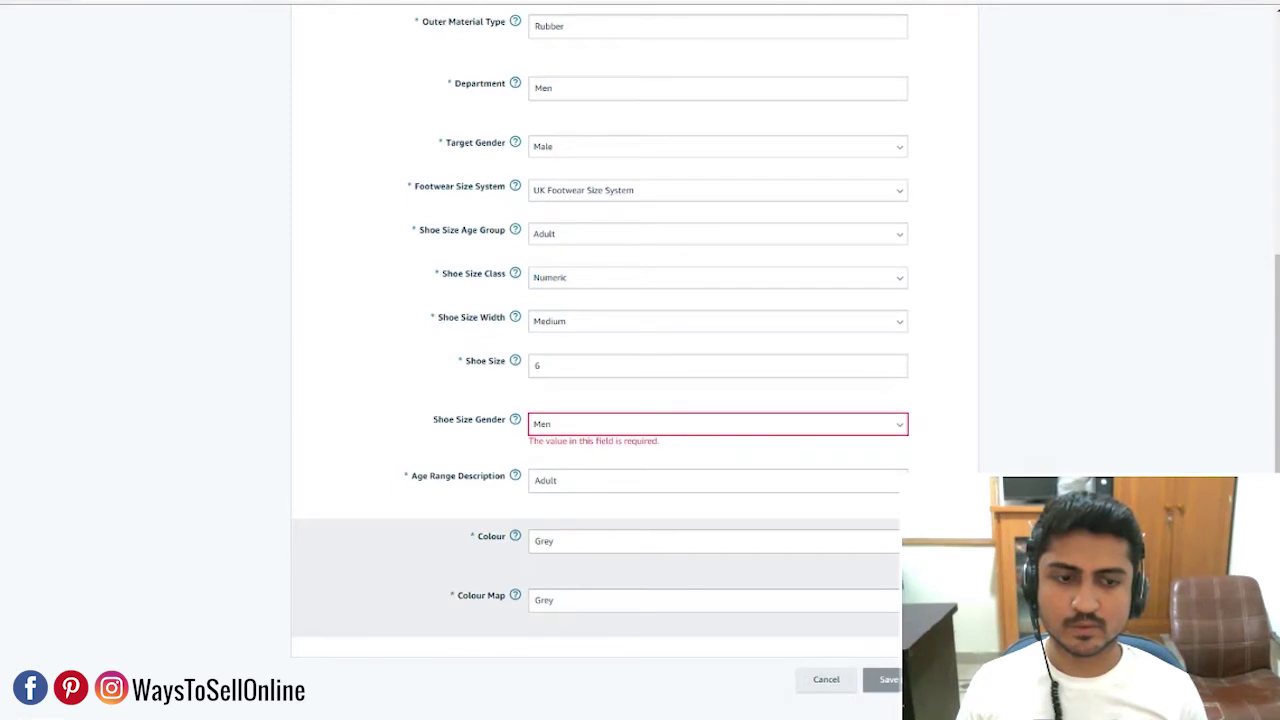
{"action": "scroll", "coordinate": [768, 418], "scroll_direction": "down", "scroll_amount": 2}
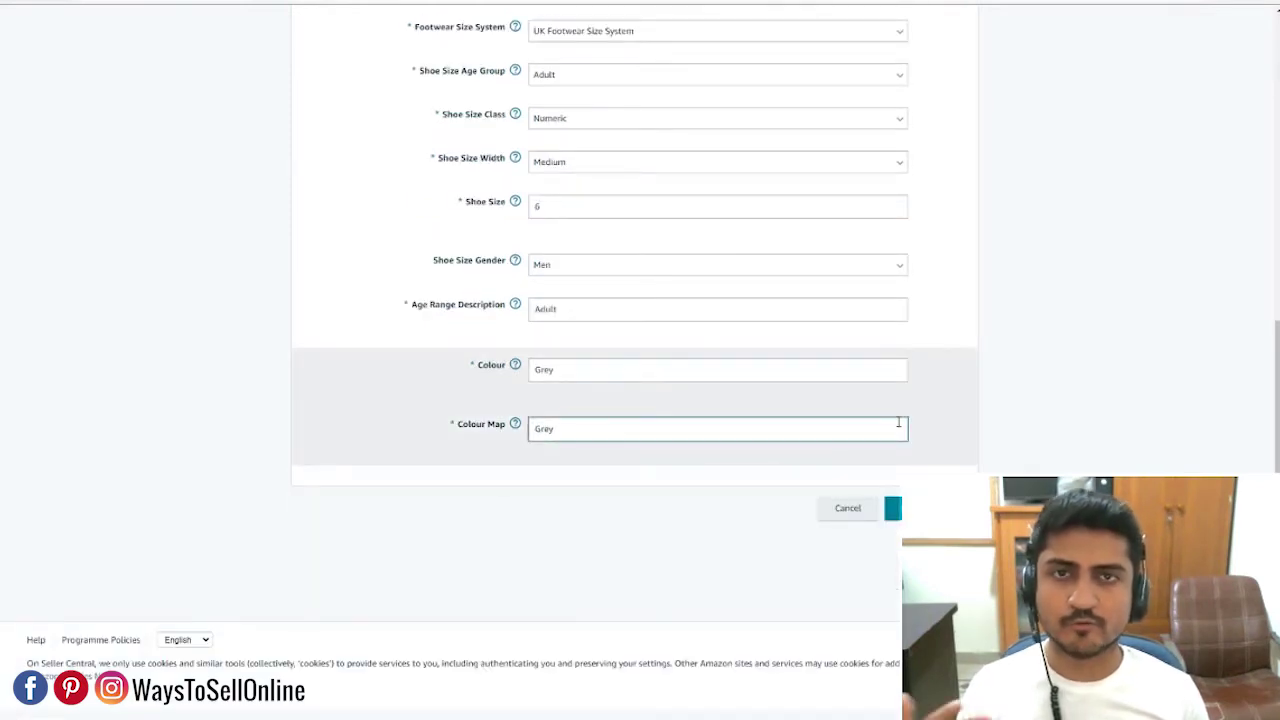
{"action": "scroll", "coordinate": [898, 422], "scroll_direction": "up", "scroll_amount": 3}
{"action": "scroll", "coordinate": [898, 422], "scroll_direction": "up", "scroll_amount": 1}
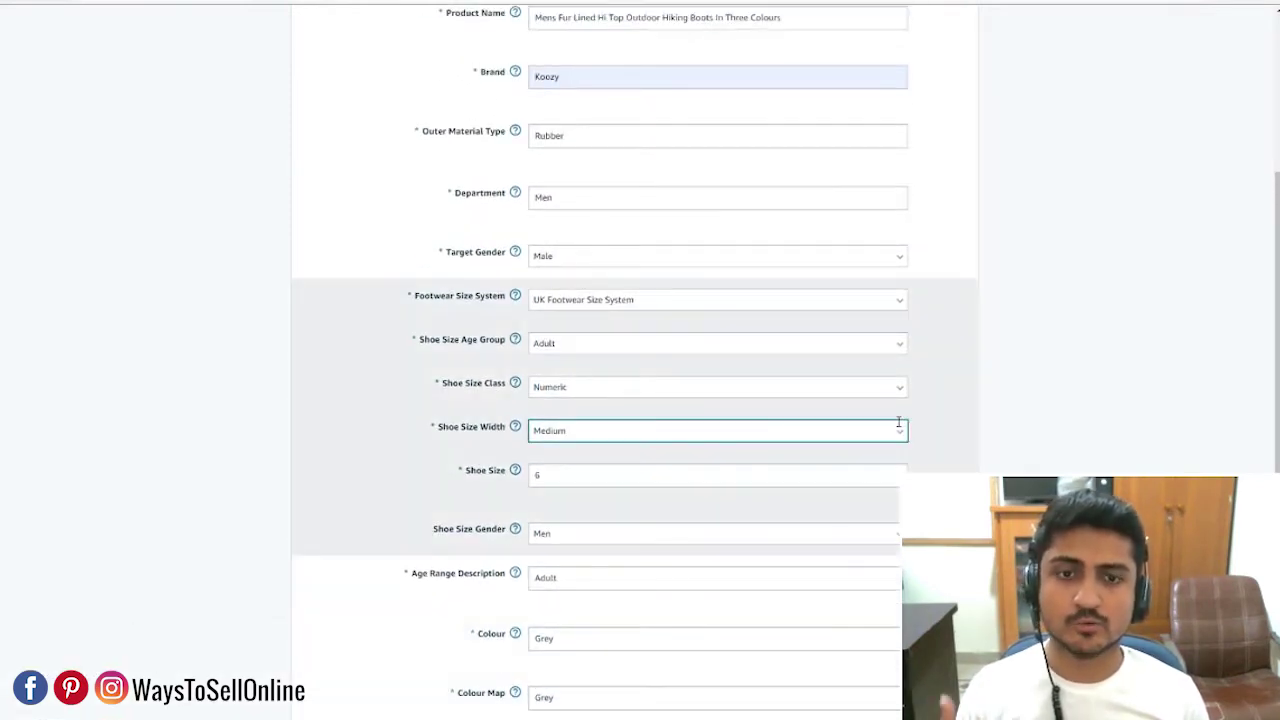
{"action": "scroll", "coordinate": [919, 454], "scroll_direction": "down", "scroll_amount": 1}
{"action": "scroll", "coordinate": [919, 454], "scroll_direction": "down", "scroll_amount": 2}
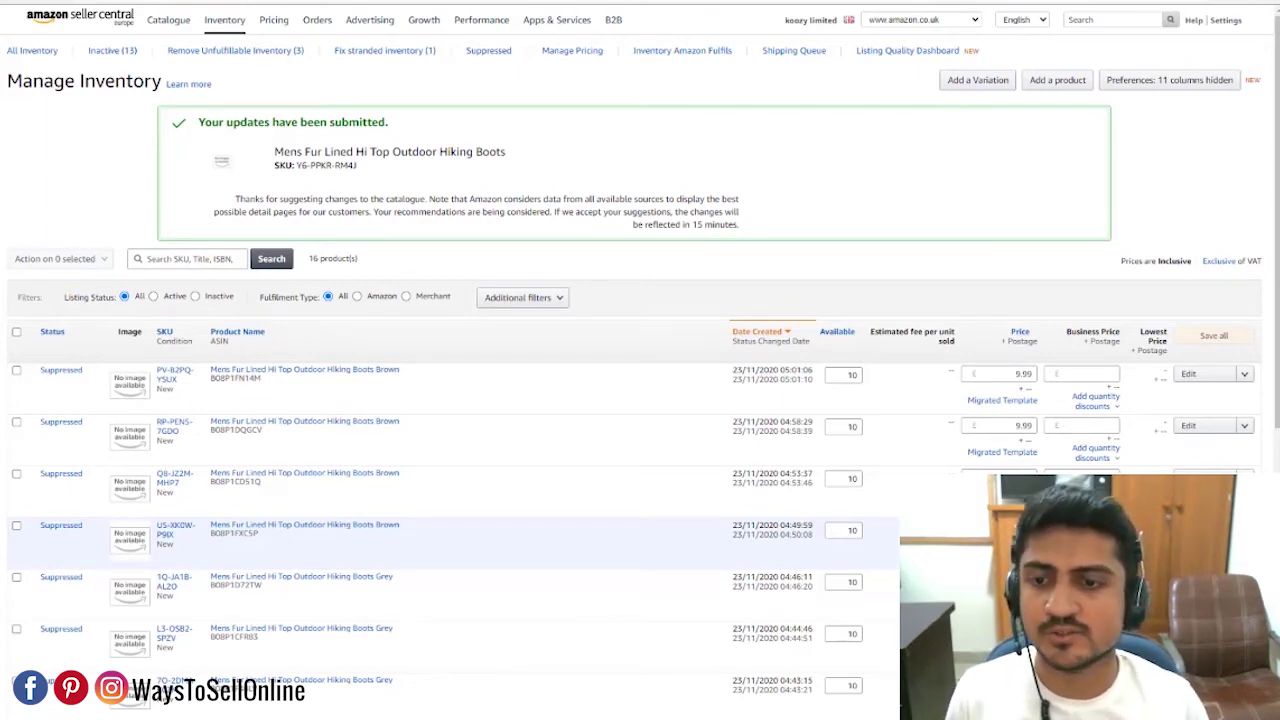
{"action": "scroll", "coordinate": [79, 367], "scroll_direction": "down", "scroll_amount": 3}
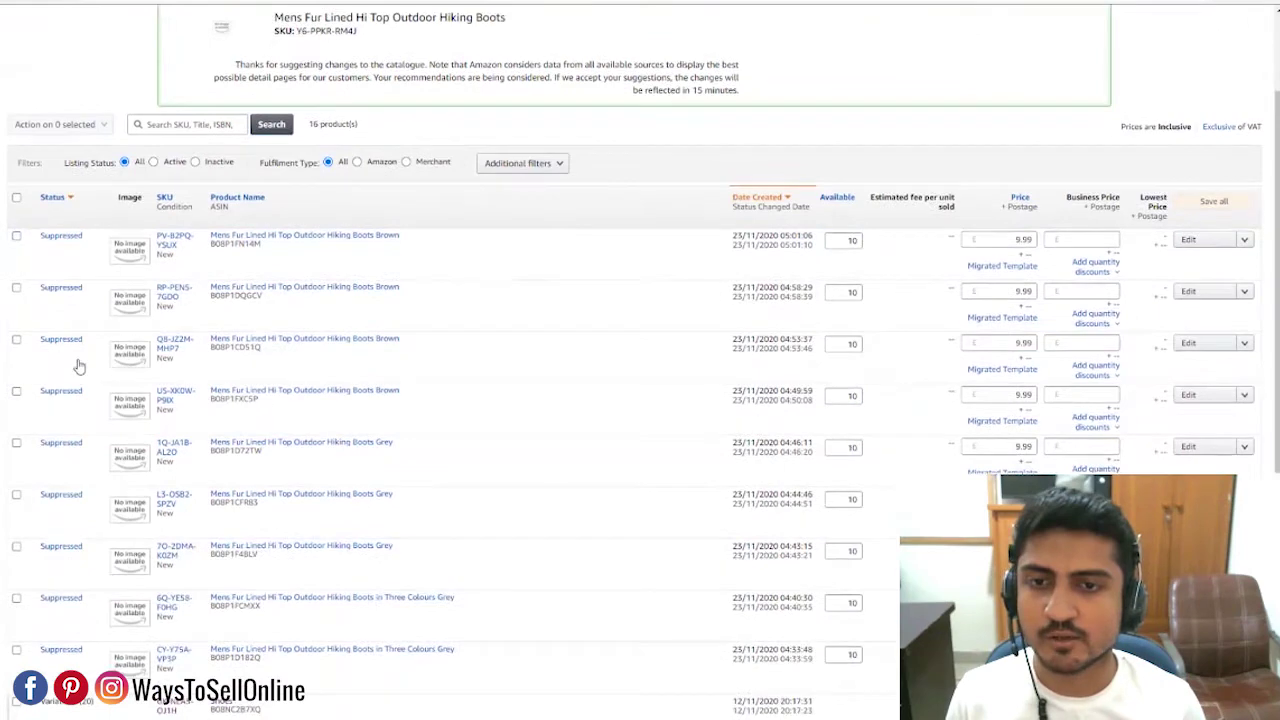
{"action": "scroll", "coordinate": [542, 474], "scroll_direction": "up", "scroll_amount": 3}
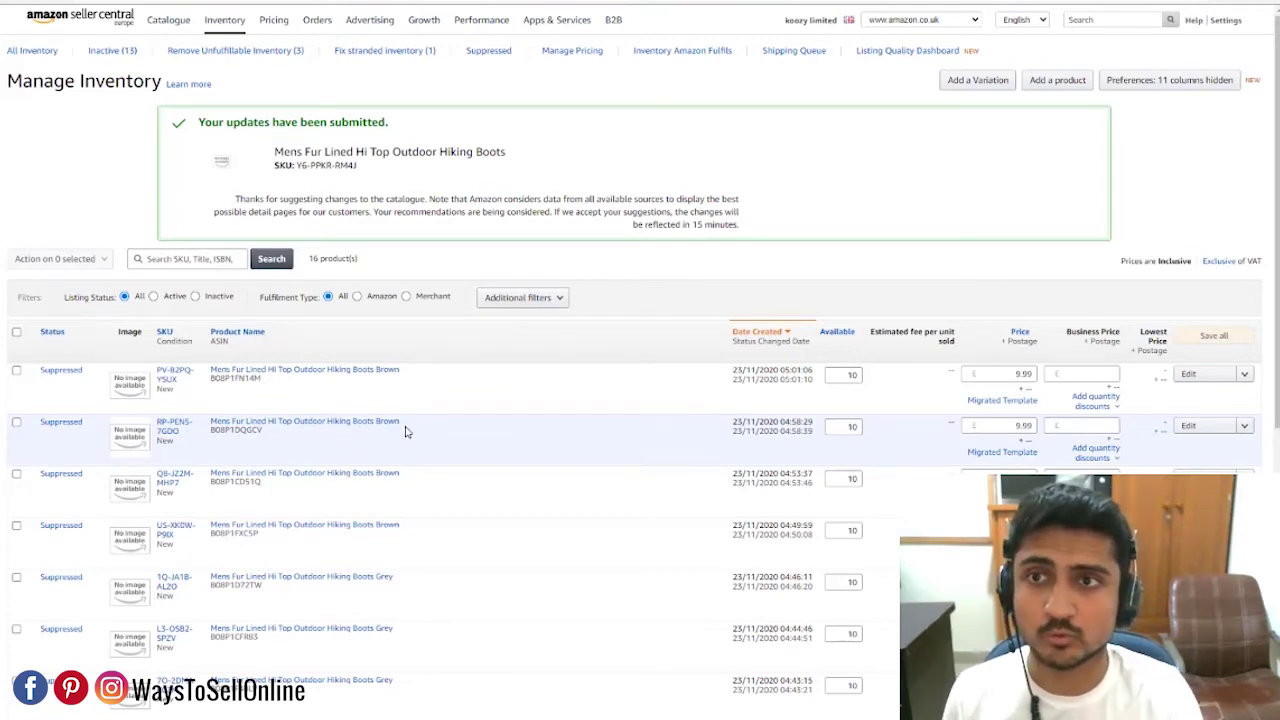
Start adding a new catalogue product that is not sold on Amazon.
{"action": "mouse_move", "coordinate": [168, 20]}
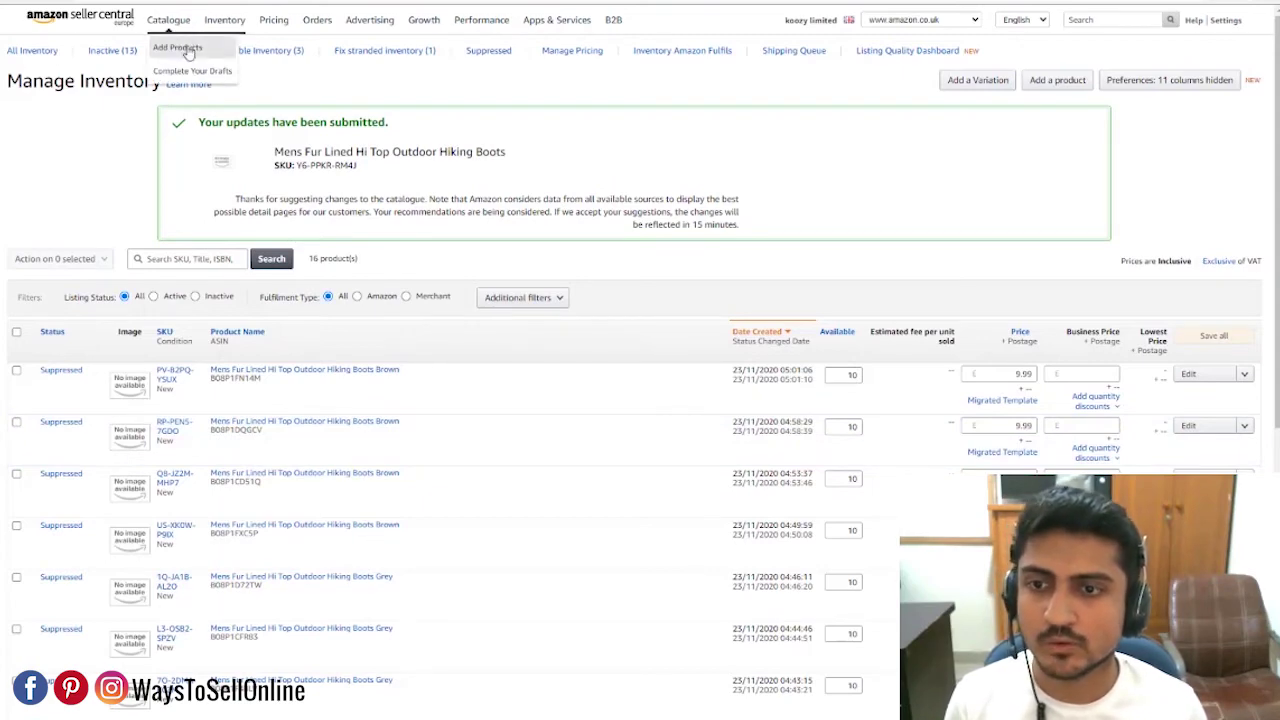
{"action": "left_click", "coordinate": [188, 52]}
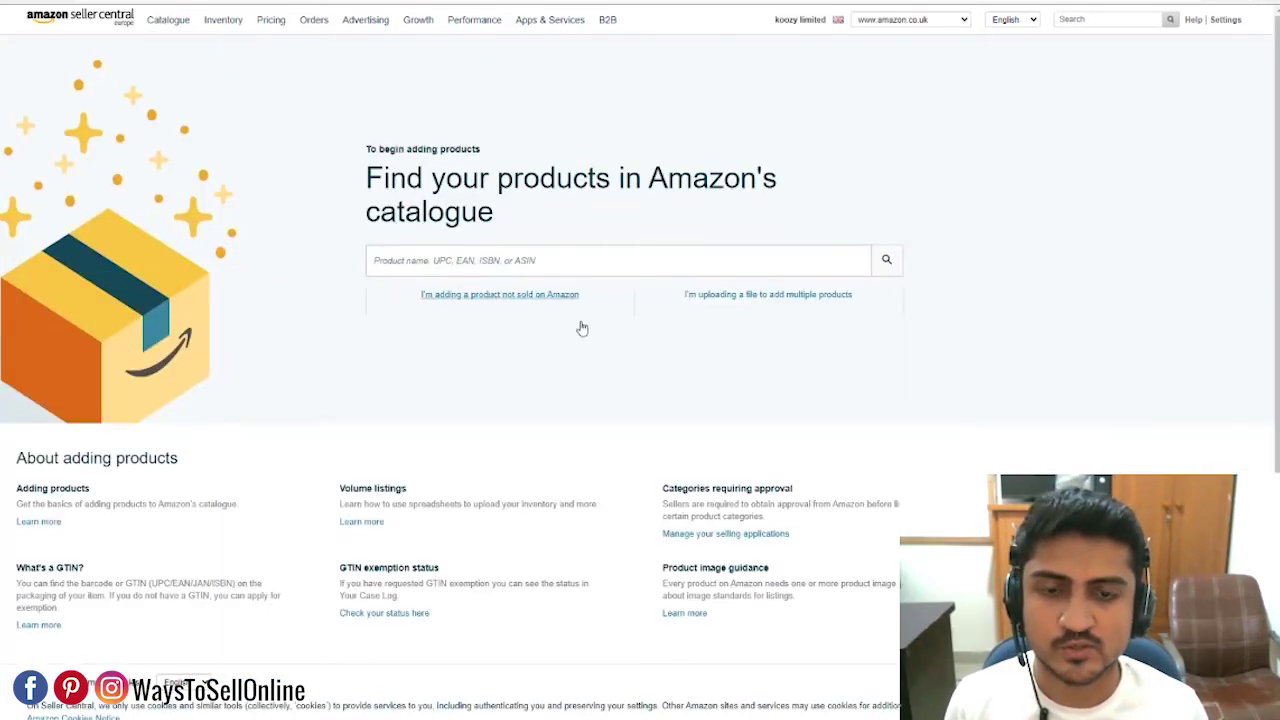
{"action": "left_click", "coordinate": [582, 328]}
Choose the Trekking & Hiking Boots category under Men's Shoes, Fashion & Athletic Trainers, Sports & Outdoor Shoes, Trekking & Hiking Footwear.
{"action": "scroll", "coordinate": [575, 427], "scroll_direction": "down", "scroll_amount": 2}
{"action": "scroll", "coordinate": [575, 427], "scroll_direction": "down", "scroll_amount": 10}
{"action": "left_click", "coordinate": [445, 274]}
{"action": "left_click", "coordinate": [445, 254]}
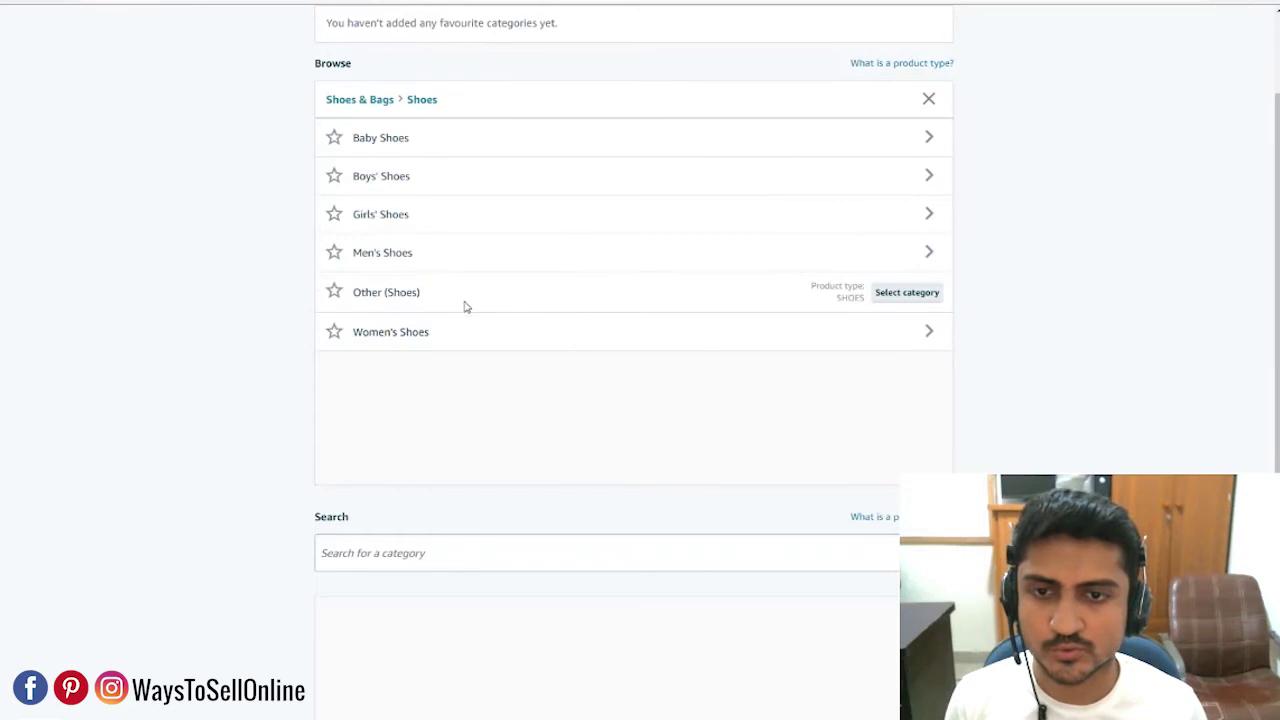
{"action": "left_click", "coordinate": [406, 254]}
{"action": "left_click", "coordinate": [580, 318]}
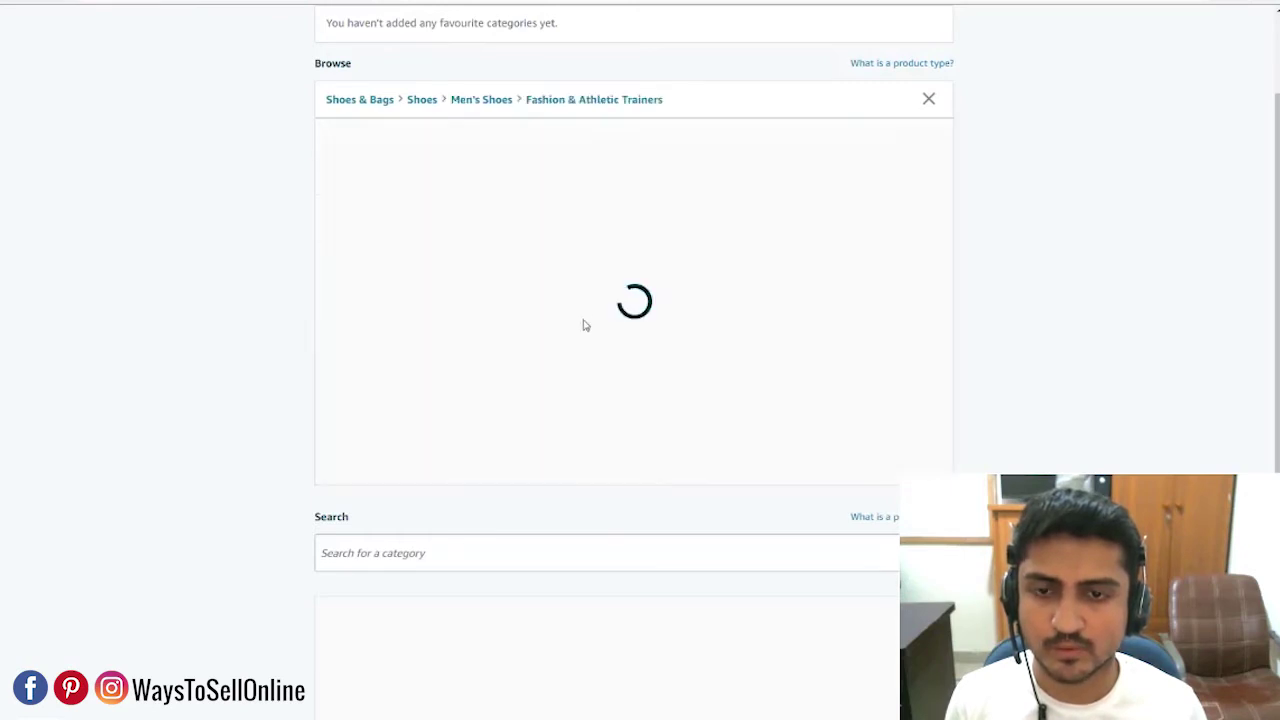
{"action": "left_click", "coordinate": [440, 220]}
{"action": "scroll", "coordinate": [493, 333], "scroll_direction": "down", "scroll_amount": 5}
{"action": "scroll", "coordinate": [493, 333], "scroll_direction": "down", "scroll_amount": 6}
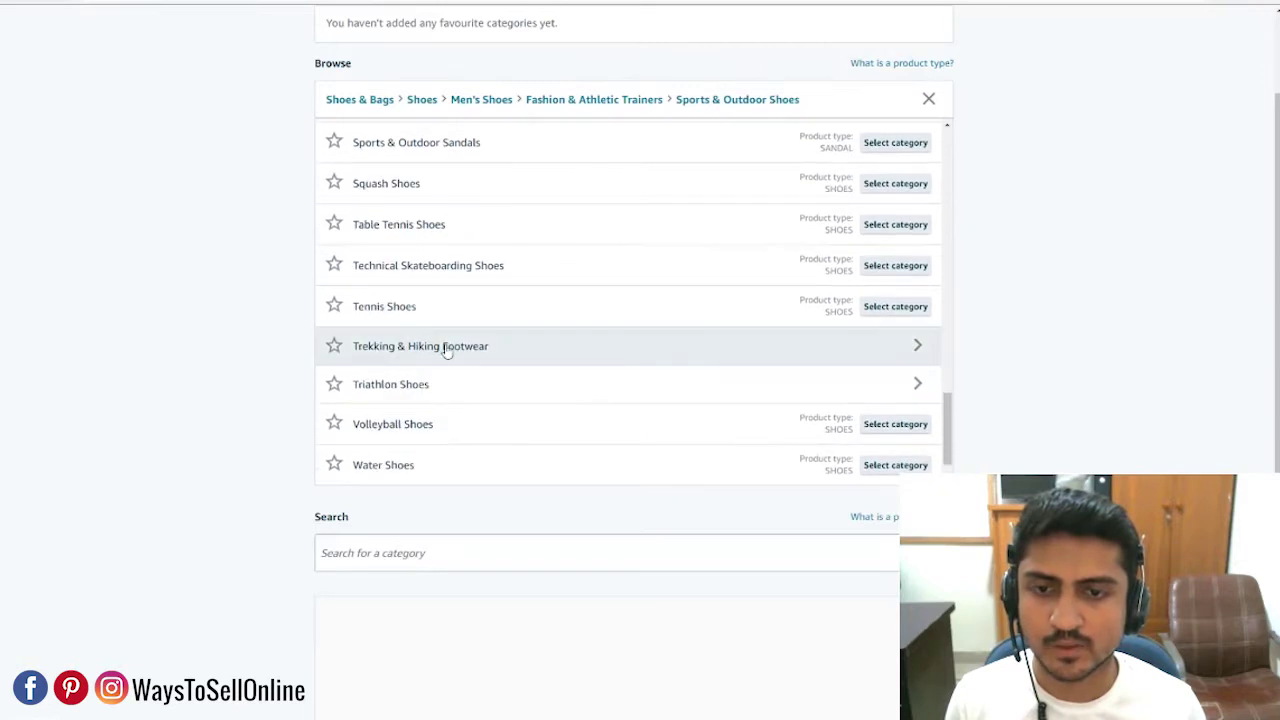
{"action": "left_click", "coordinate": [448, 350]}
{"action": "left_click", "coordinate": [891, 199]}
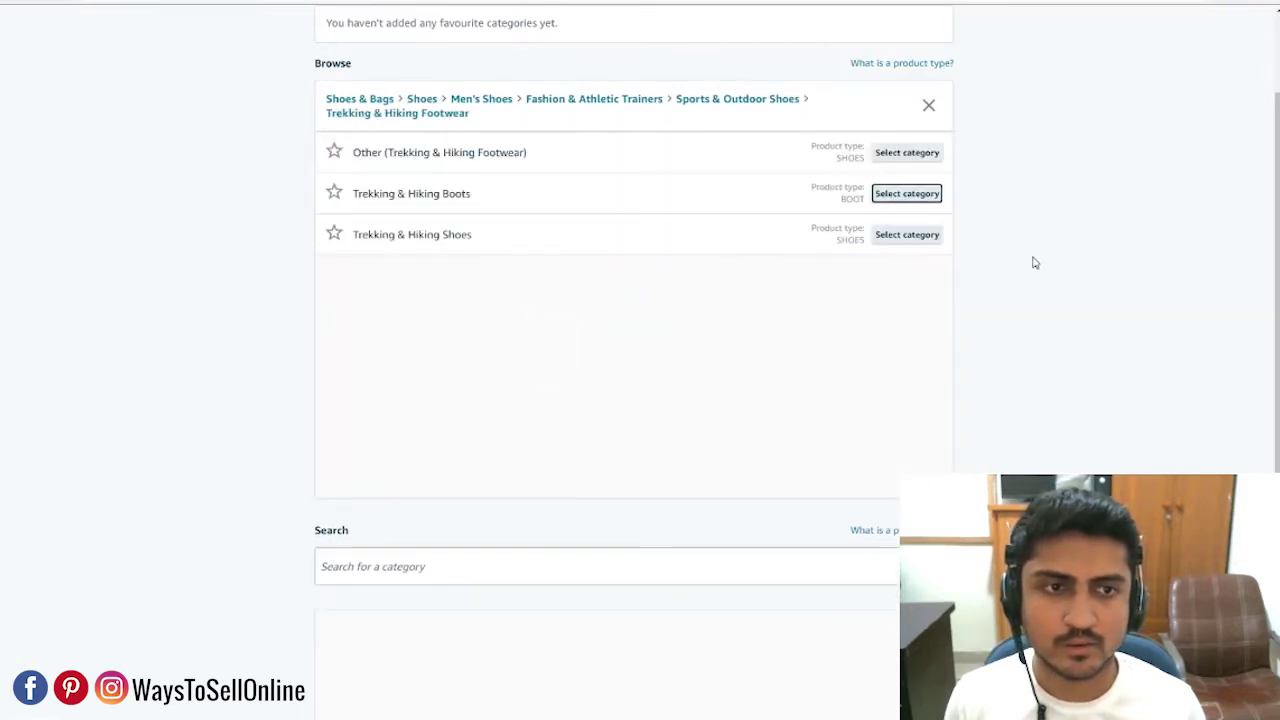
Copy the title "Mens Fur Lined Hi Top Outdoor Hiking Boots" from the Shoes Listing Data notes into the Product Name.
{"action": "key", "text": "alt+Tab"}
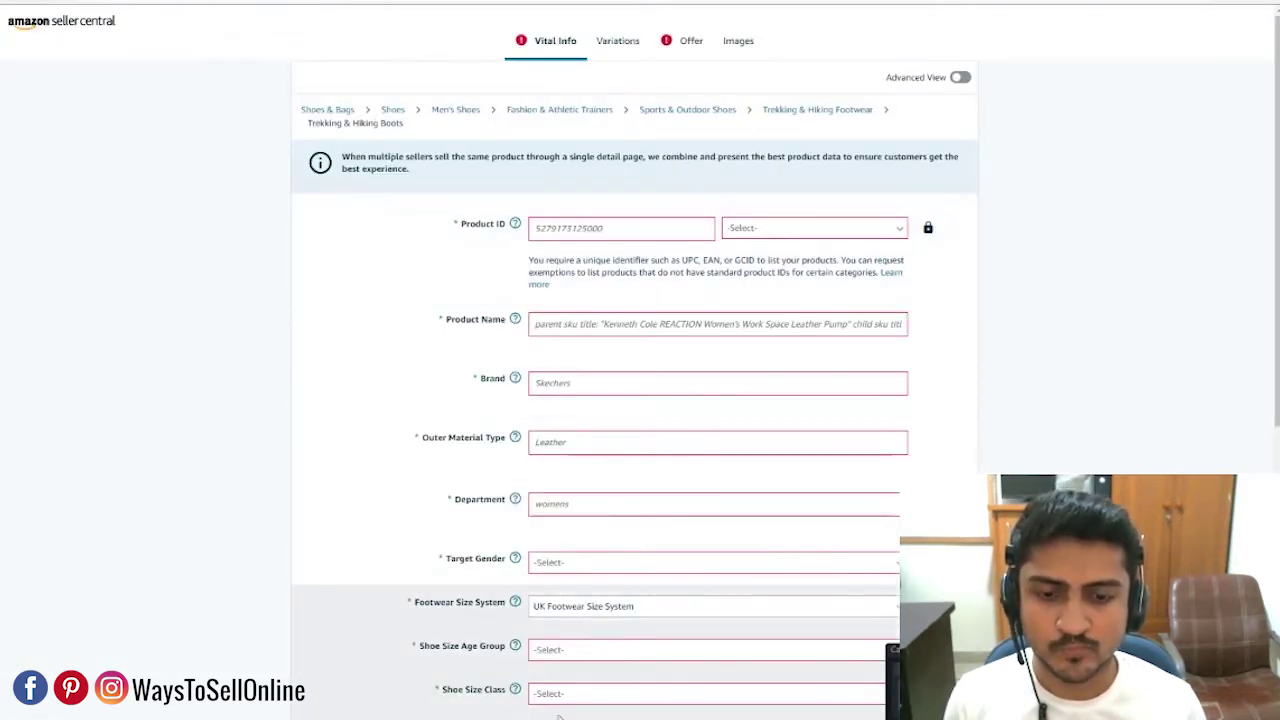
{"action": "key", "text": "alt+Tab"}
{"action": "left_click_drag", "start_coordinate": [571, 134], "coordinate": [342, 135]}
{"action": "right_click", "coordinate": [365, 141]}
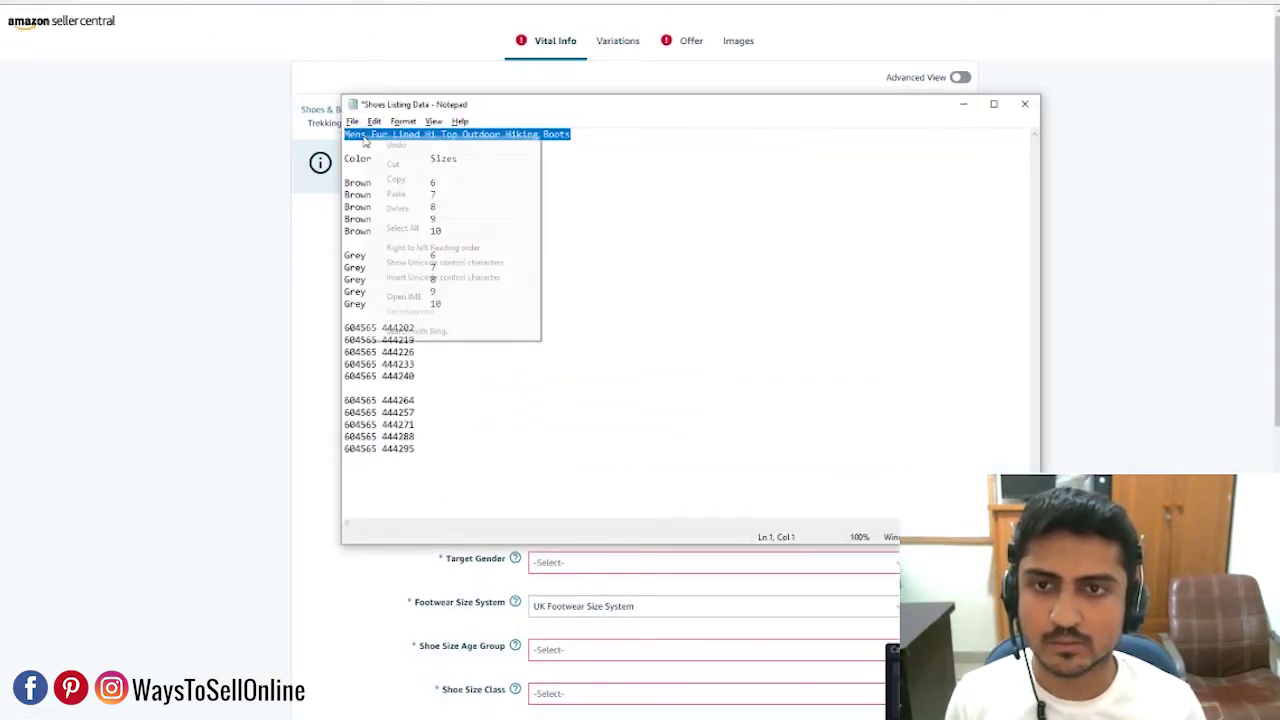
{"action": "left_click", "coordinate": [398, 180]}
{"action": "key", "text": "alt+Tab"}
{"action": "left_click", "coordinate": [613, 233]}
{"action": "left_click", "coordinate": [605, 324]}
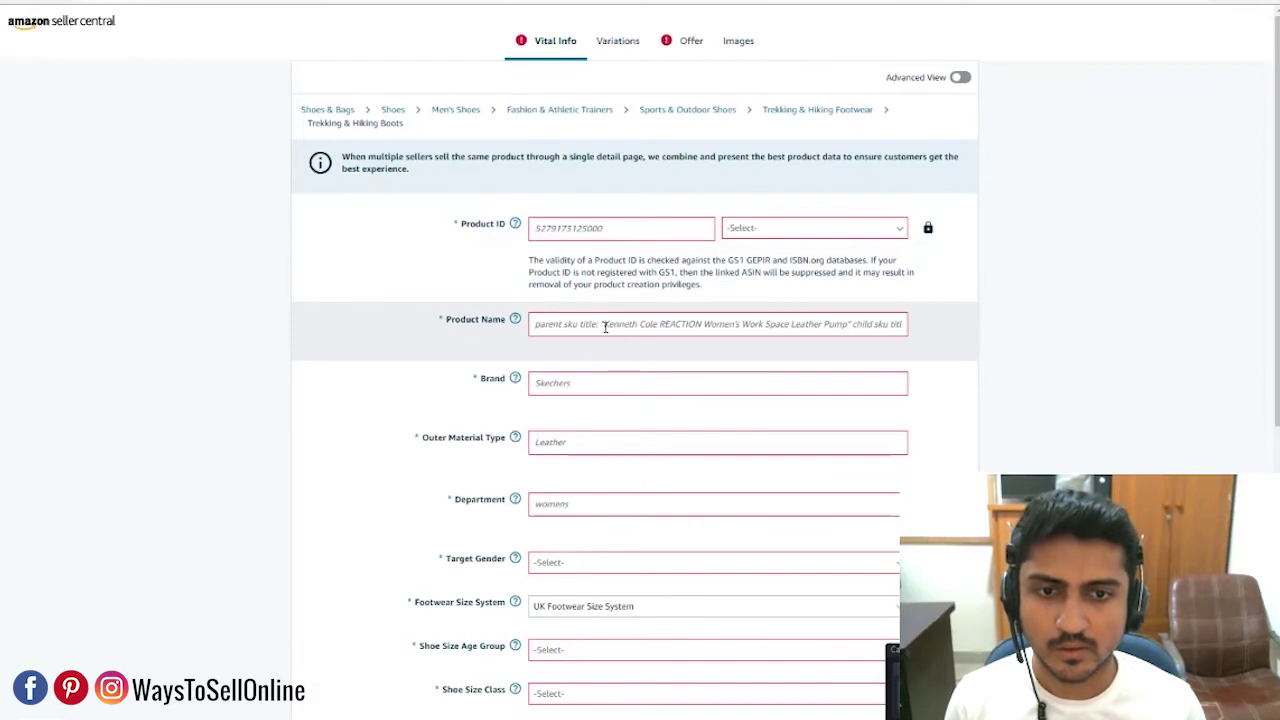
{"action": "key", "text": "ctrl+v"}
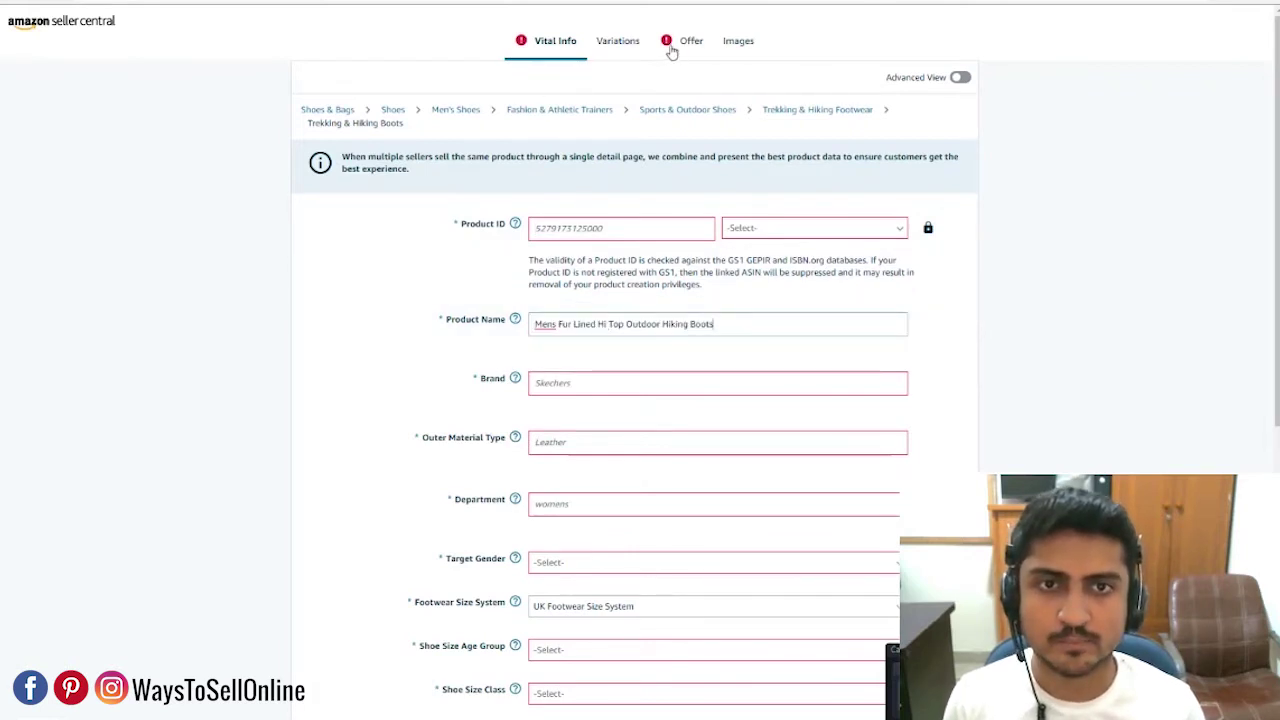
Set the listing's variations theme to Colour, Size.
{"action": "left_click", "coordinate": [626, 47]}
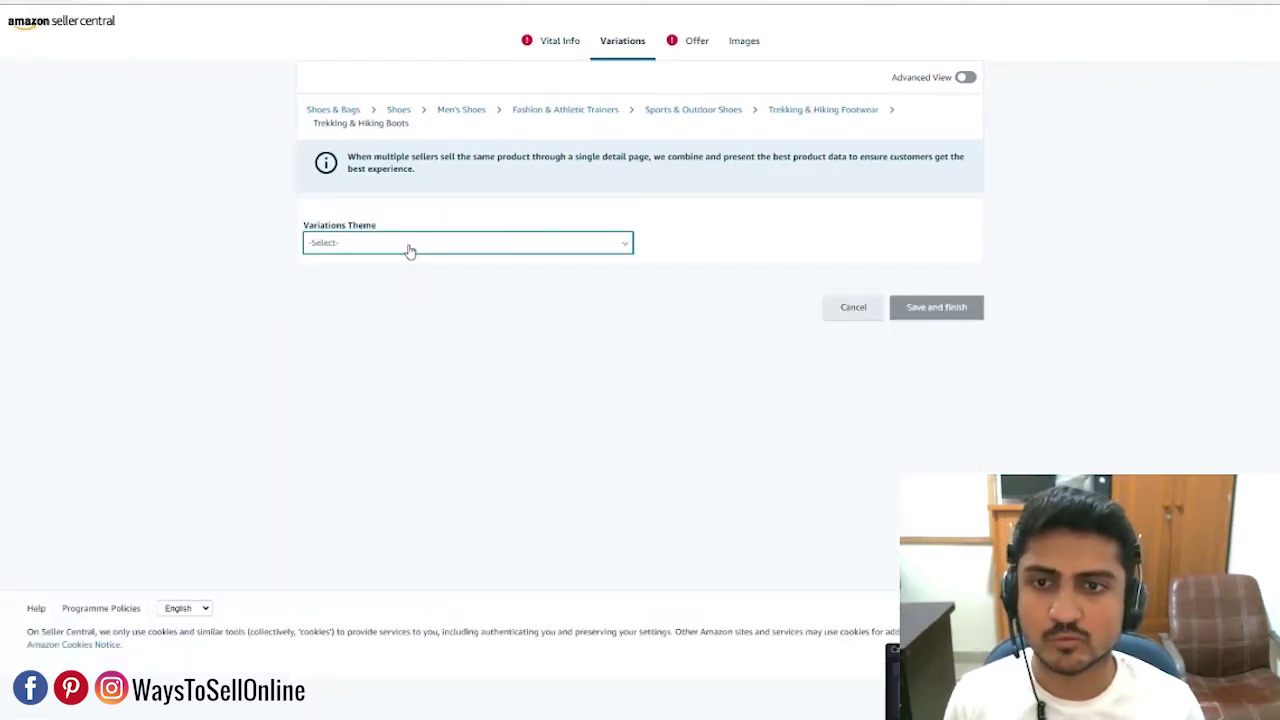
{"action": "left_click", "coordinate": [370, 250]}
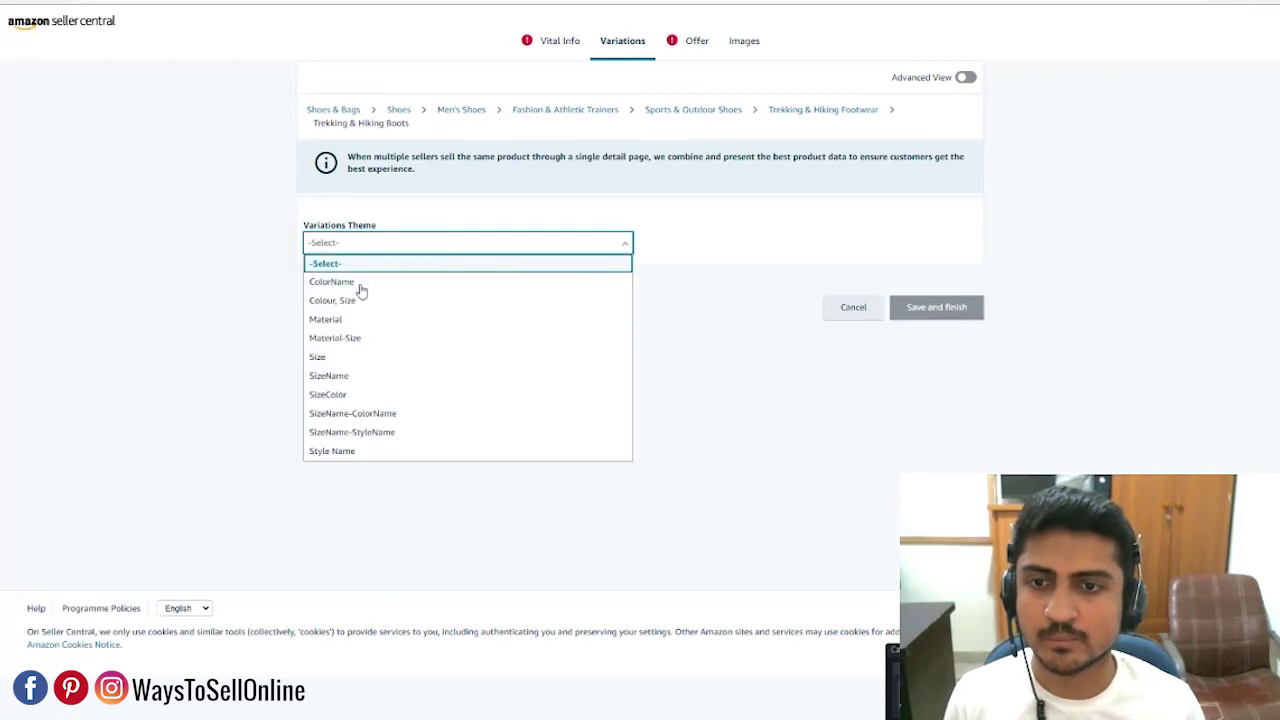
{"action": "left_click", "coordinate": [355, 395]}
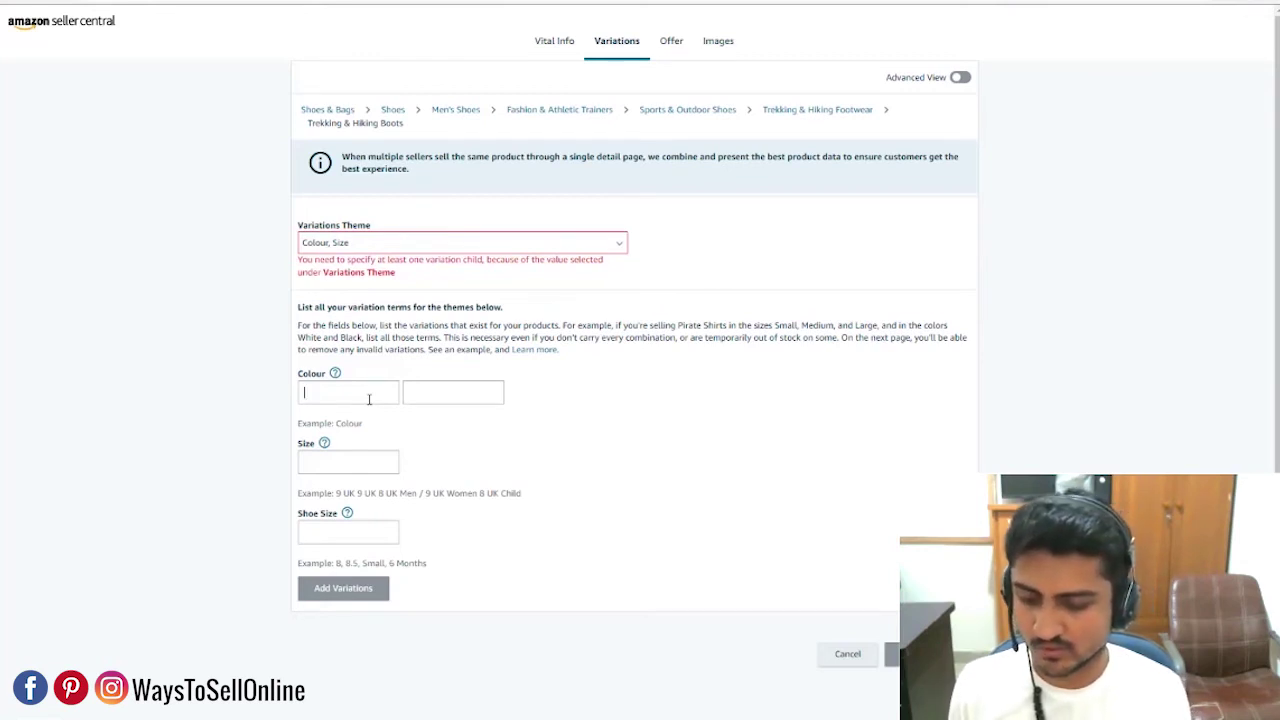
Add a variation with colour Grey, size 6 and shoe size 6.
{"action": "left_click", "coordinate": [366, 462]}
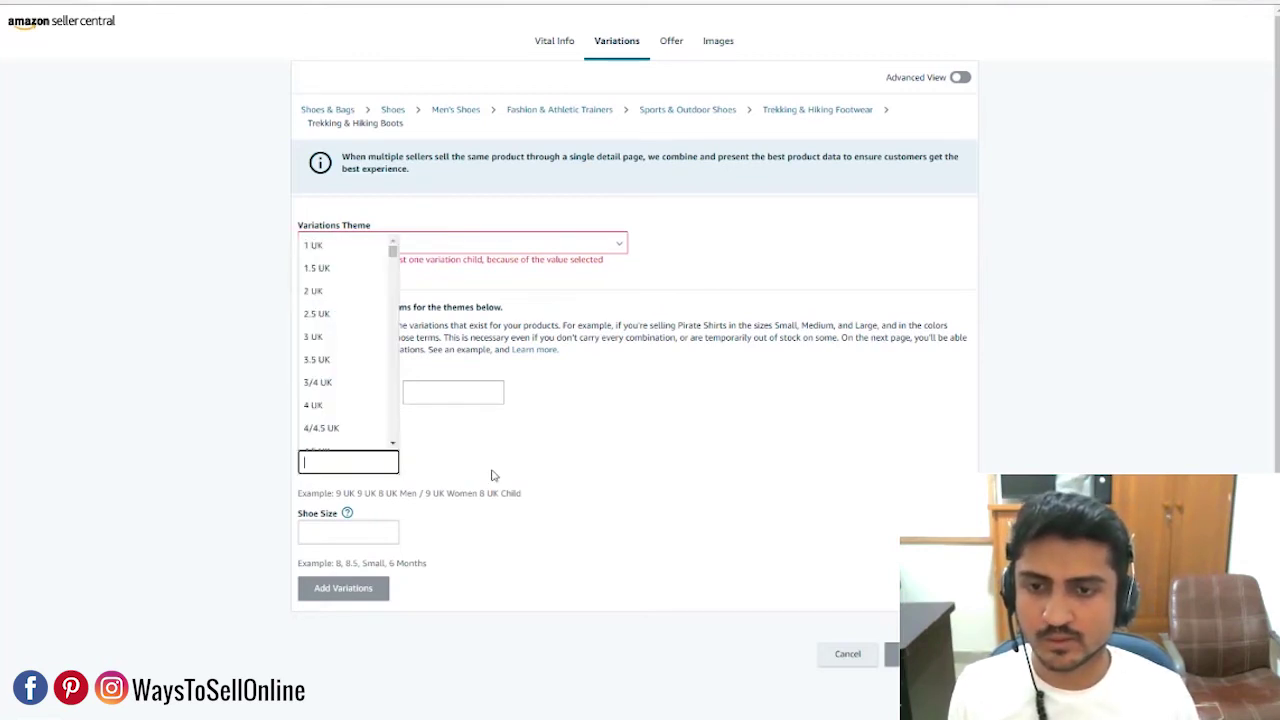
{"action": "scroll", "coordinate": [345, 382], "scroll_direction": "down", "scroll_amount": 1}
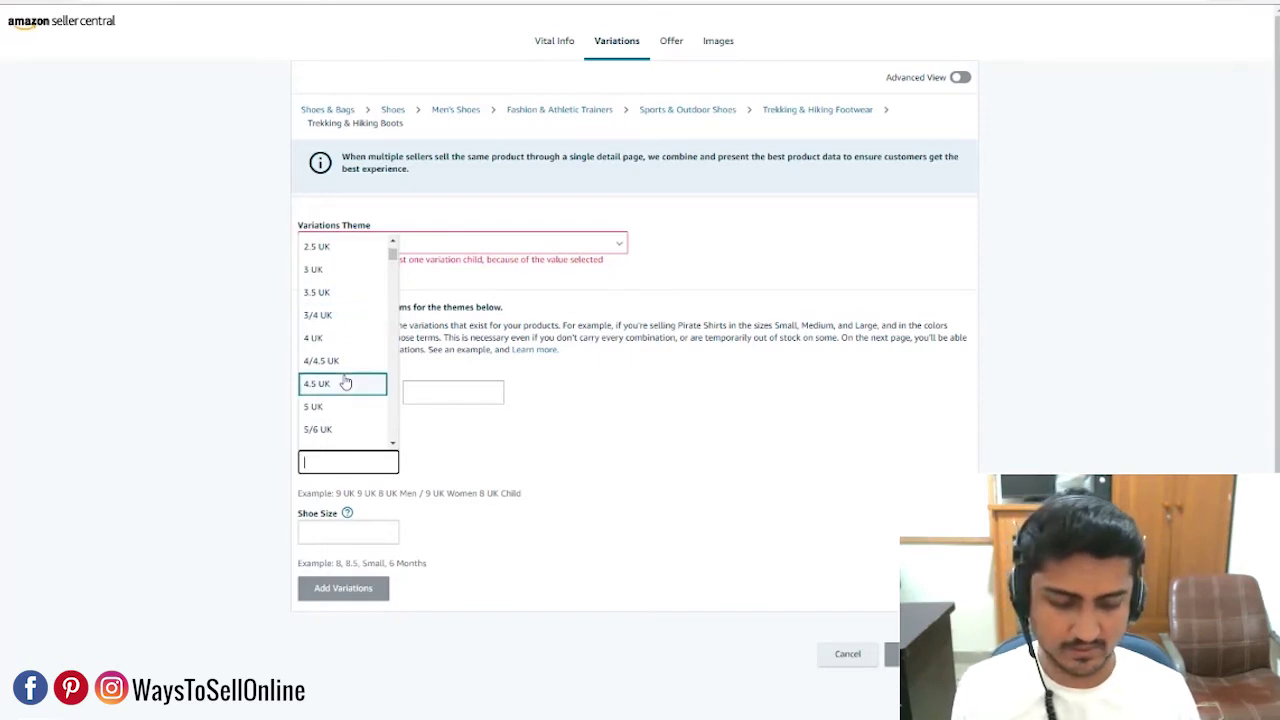
{"action": "type", "text": "6"}
{"action": "left_click", "coordinate": [326, 432]}
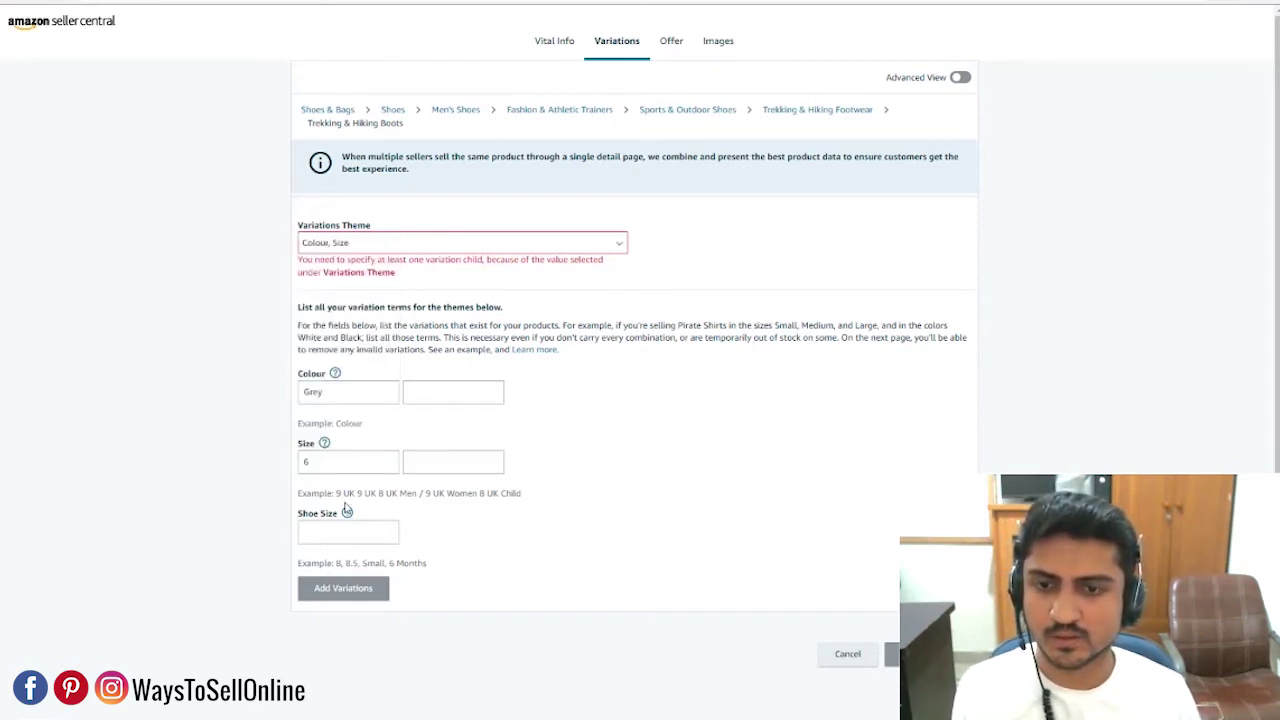
{"action": "left_click", "coordinate": [348, 533]}
{"action": "type", "text": "6"}
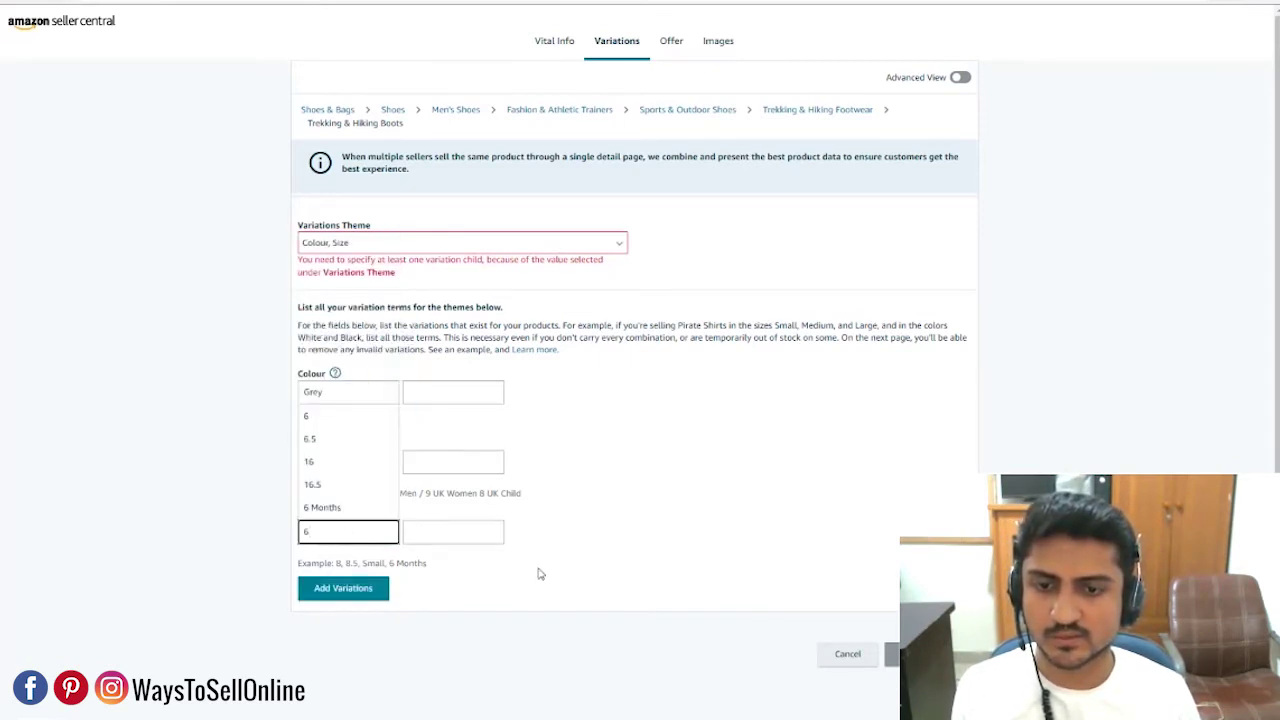
{"action": "left_click", "coordinate": [481, 563]}
{"action": "left_click", "coordinate": [346, 589]}
Check the columns of the variation table, then add a Grey variation with size 7 and shoe size 7.
{"action": "scroll", "coordinate": [480, 589], "scroll_direction": "down", "scroll_amount": 4}
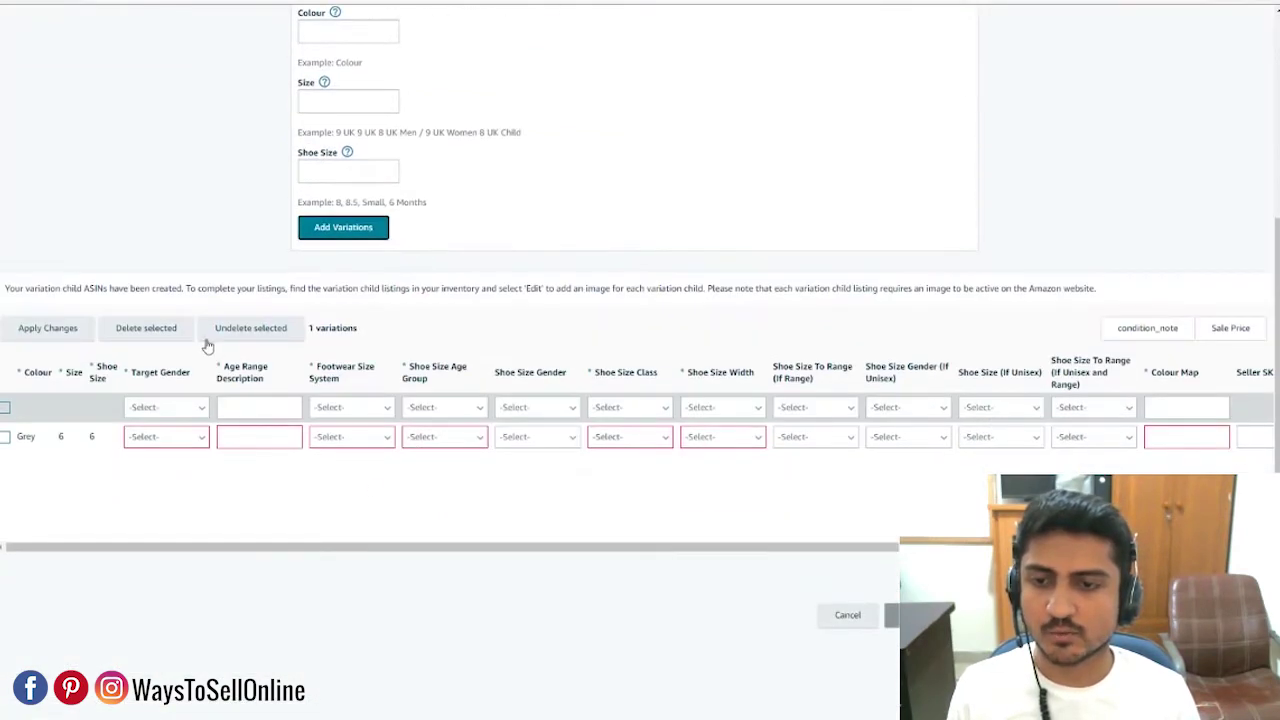
{"action": "left_click_drag", "start_coordinate": [126, 546], "coordinate": [632, 549]}
{"action": "left_click_drag", "start_coordinate": [453, 557], "coordinate": [110, 550]}
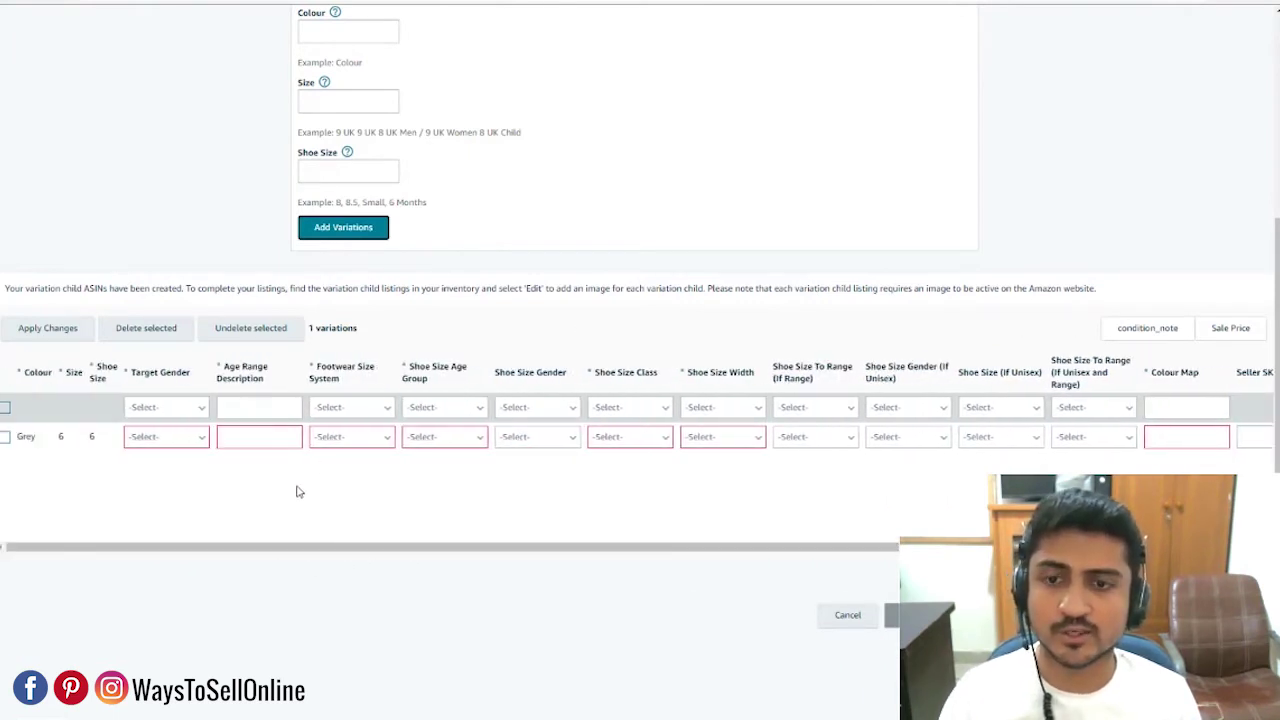
{"action": "scroll", "coordinate": [72, 550], "scroll_direction": "up", "scroll_amount": 1}
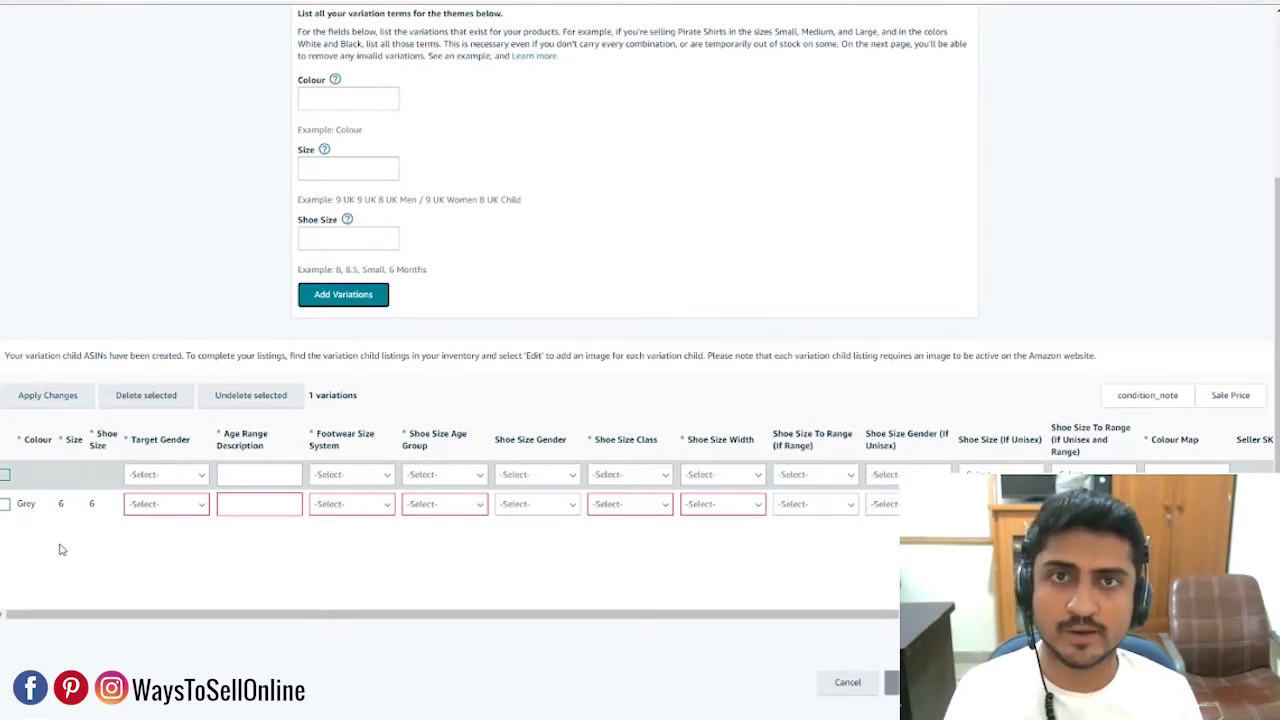
{"action": "scroll", "coordinate": [305, 420], "scroll_direction": "up", "scroll_amount": 3}
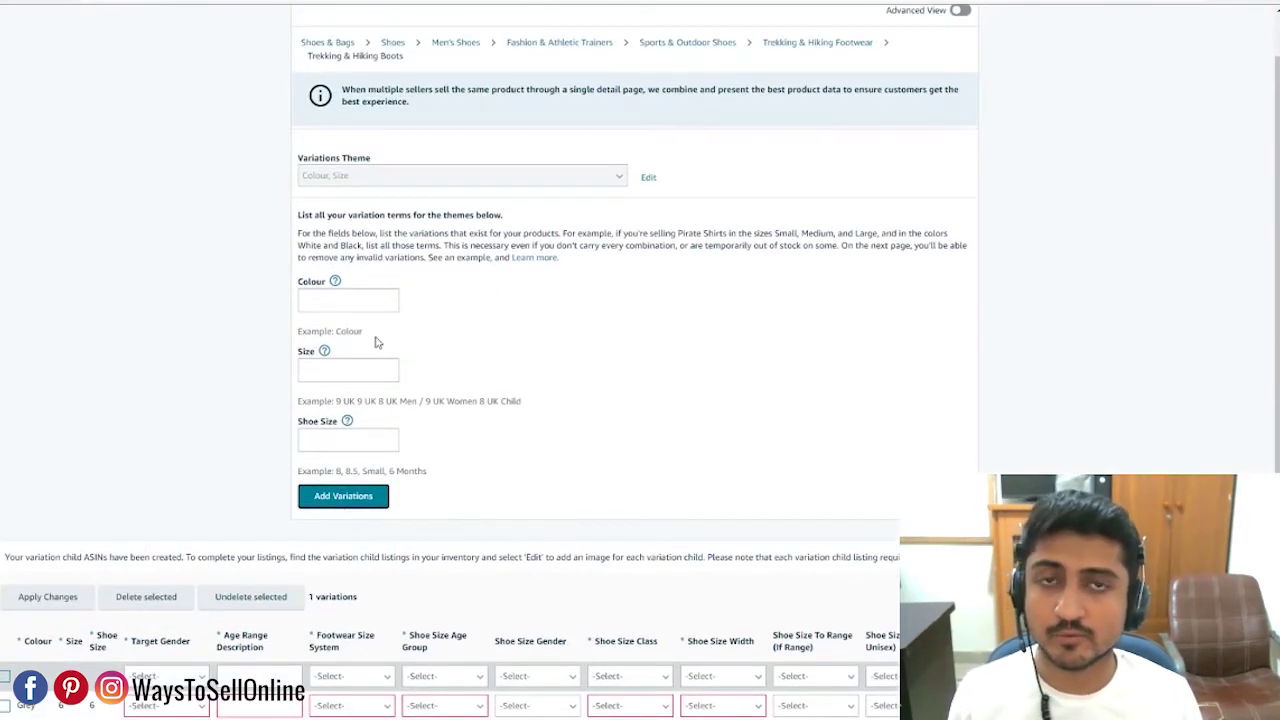
{"action": "left_click", "coordinate": [366, 303]}
{"action": "type", "text": "Grey"}
{"action": "left_click", "coordinate": [357, 369]}
{"action": "type", "text": "7"}
{"action": "left_click", "coordinate": [334, 446]}
{"action": "type", "text": "7"}
{"action": "left_click", "coordinate": [343, 496]}
Add two more Grey variations, one with size and shoe size 8 and one with size and shoe size 9.
{"action": "left_click", "coordinate": [325, 303]}
{"action": "type", "text": "Grey"}
{"action": "left_click", "coordinate": [343, 367]}
{"action": "left_click", "coordinate": [358, 301]}
{"action": "type", "text": "Grey"}
{"action": "left_click", "coordinate": [368, 376]}
{"action": "type", "text": "9"}
{"action": "left_click", "coordinate": [350, 438]}
{"action": "type", "text": "9"}
{"action": "left_click", "coordinate": [345, 497]}
Add a Grey variation with size 10 and shoe size 10.
{"action": "left_click", "coordinate": [358, 301]}
{"action": "left_click", "coordinate": [343, 497]}
{"action": "left_click", "coordinate": [358, 301]}
{"action": "type", "text": "Grey"}
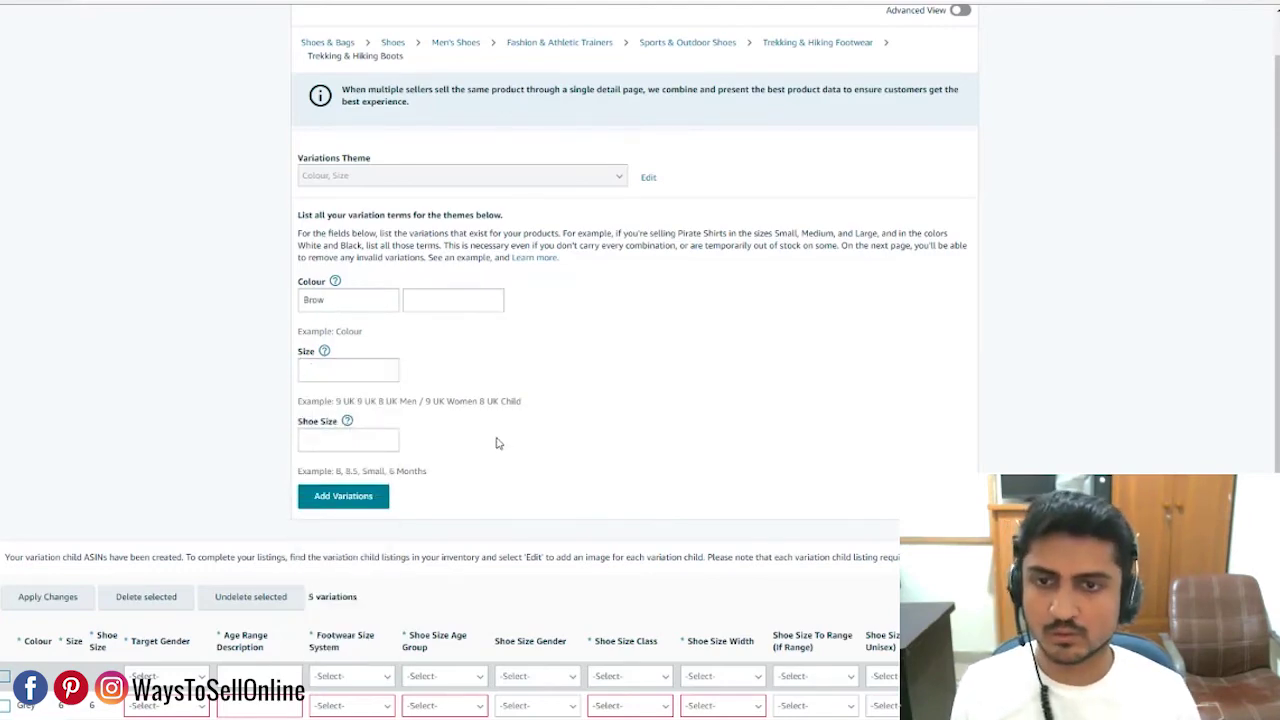
Set the target gender of all five Grey variations to Male.
{"action": "scroll", "coordinate": [77, 469], "scroll_direction": "down", "scroll_amount": 4}
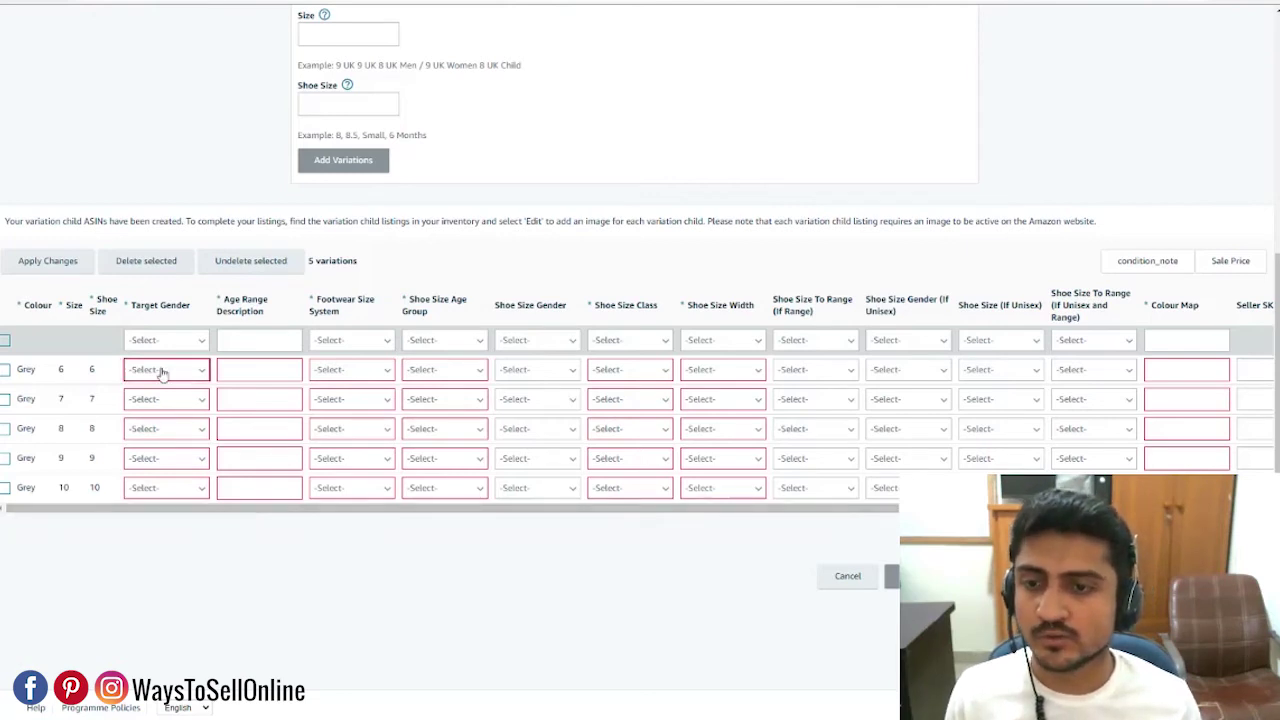
{"action": "left_click", "coordinate": [203, 370]}
{"action": "left_click", "coordinate": [194, 388]}
{"action": "left_click", "coordinate": [199, 400]}
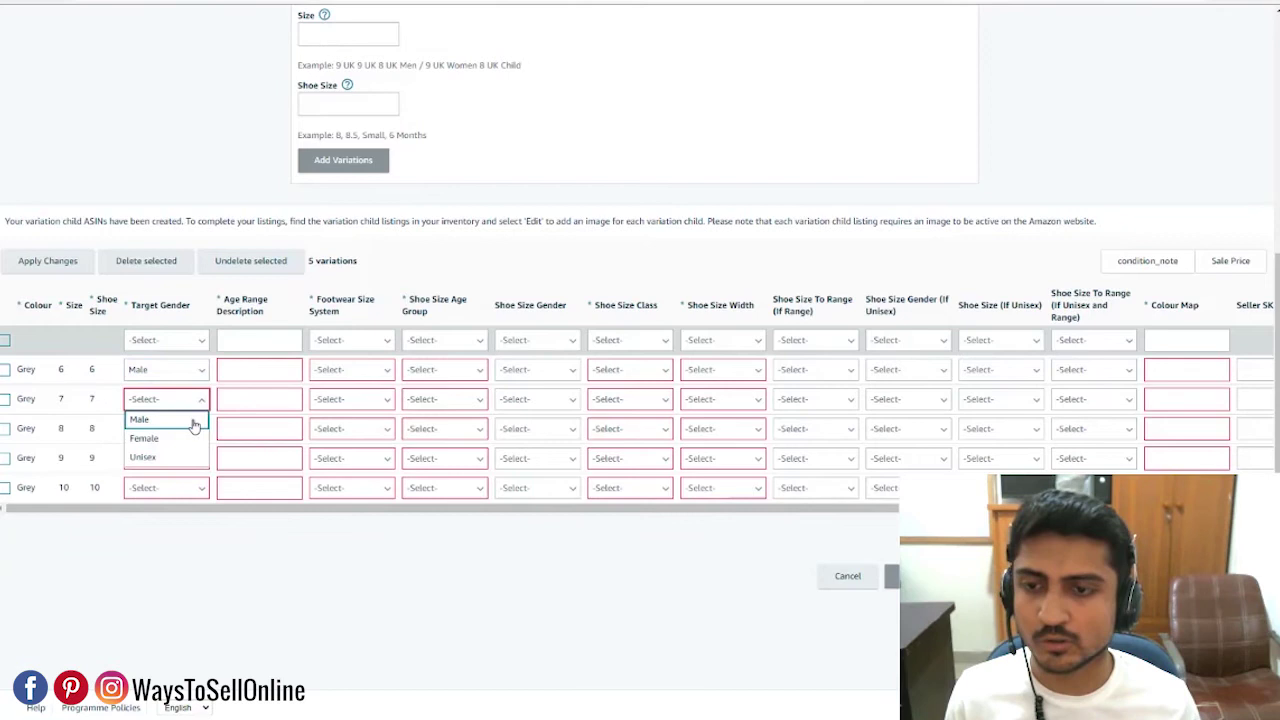
{"action": "left_click", "coordinate": [194, 420]}
{"action": "left_click", "coordinate": [192, 430]}
{"action": "left_click", "coordinate": [150, 370]}
{"action": "left_click", "coordinate": [188, 458]}
{"action": "left_click", "coordinate": [158, 401]}
{"action": "left_click", "coordinate": [201, 491]}
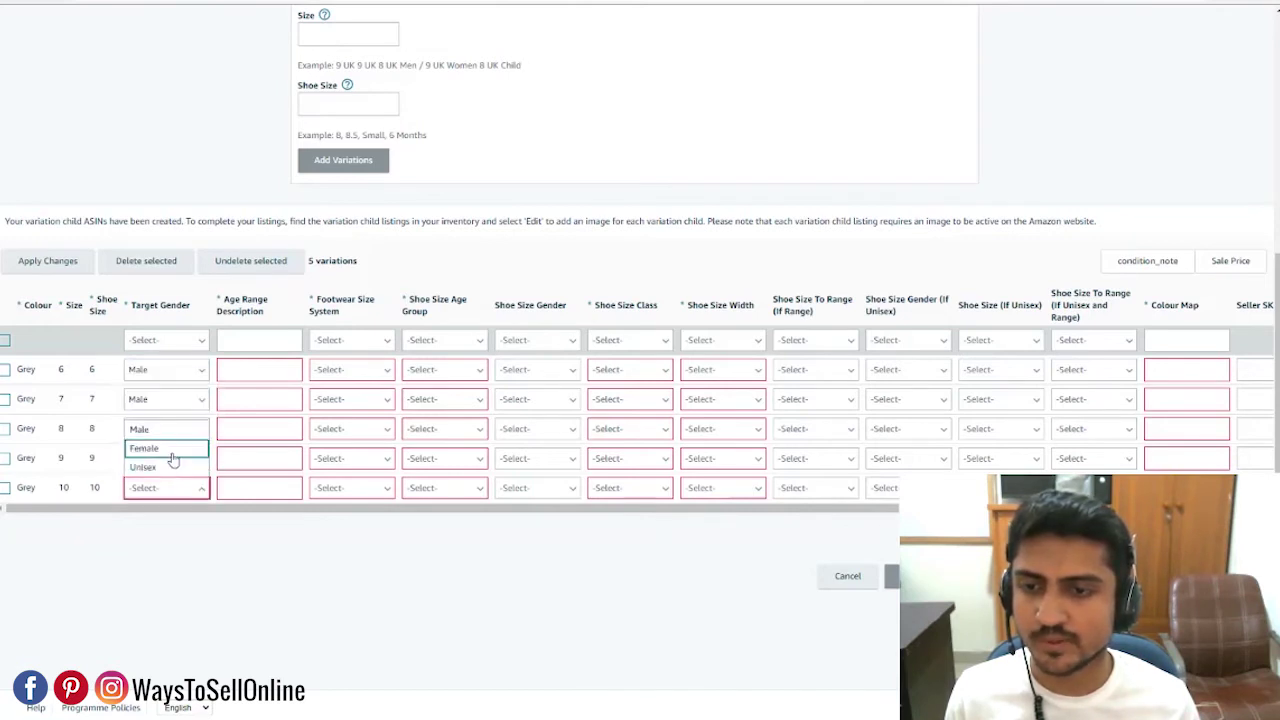
{"action": "left_click", "coordinate": [165, 426]}
Give all five variations the age range Adult, UK Footwear Size System, age group Adult, shoe gender Men, class Numeric and width Medium.
{"action": "left_click", "coordinate": [272, 371]}
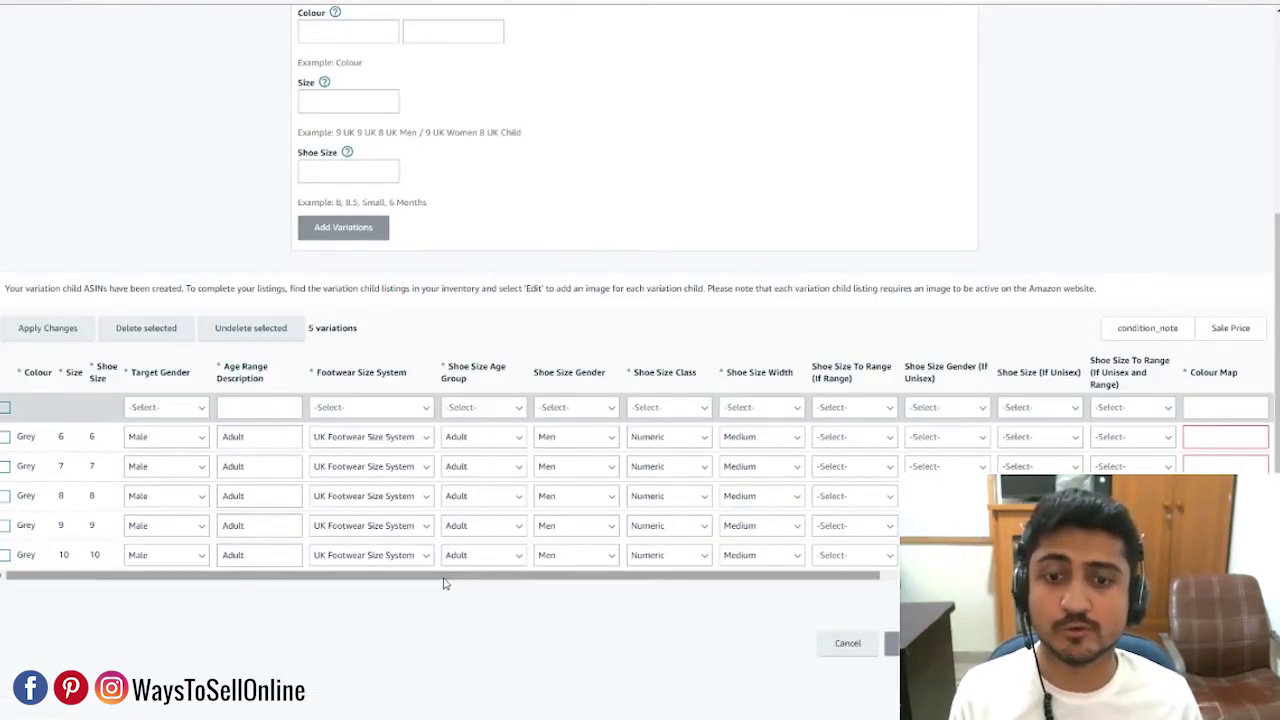
{"action": "left_click_drag", "start_coordinate": [449, 576], "coordinate": [781, 577]}
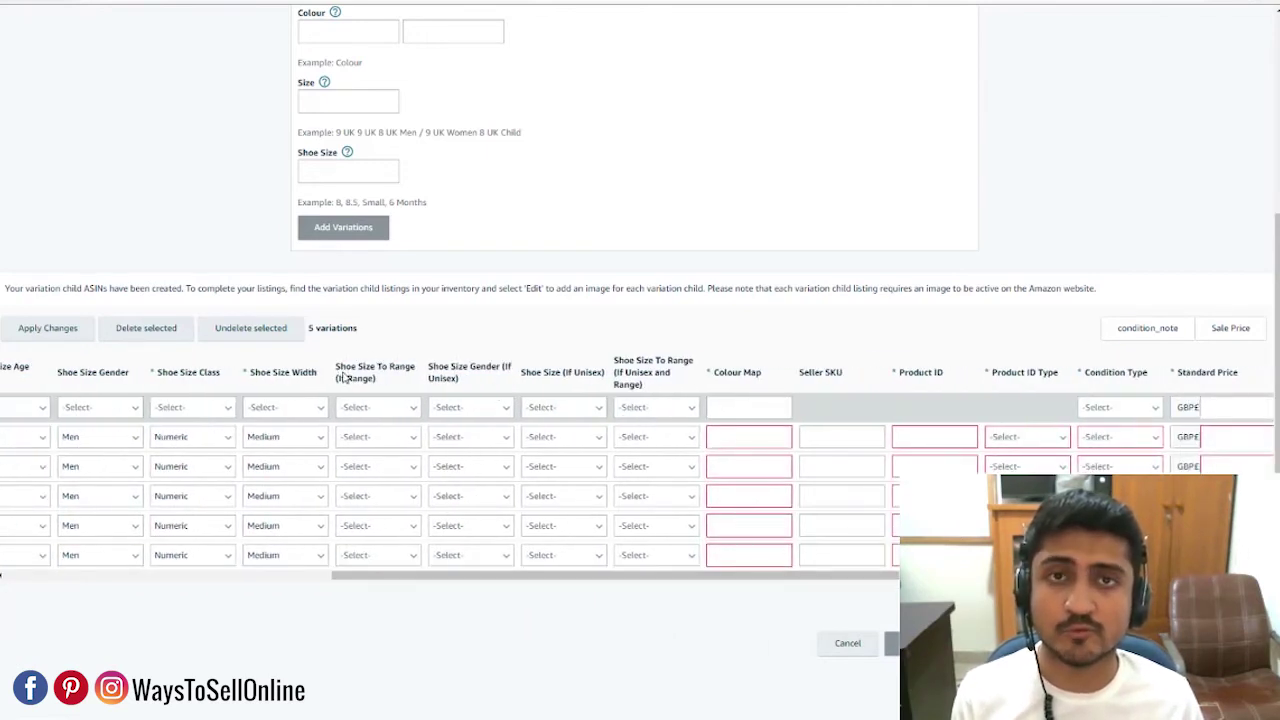
{"action": "left_click_drag", "start_coordinate": [491, 580], "coordinate": [100, 577]}
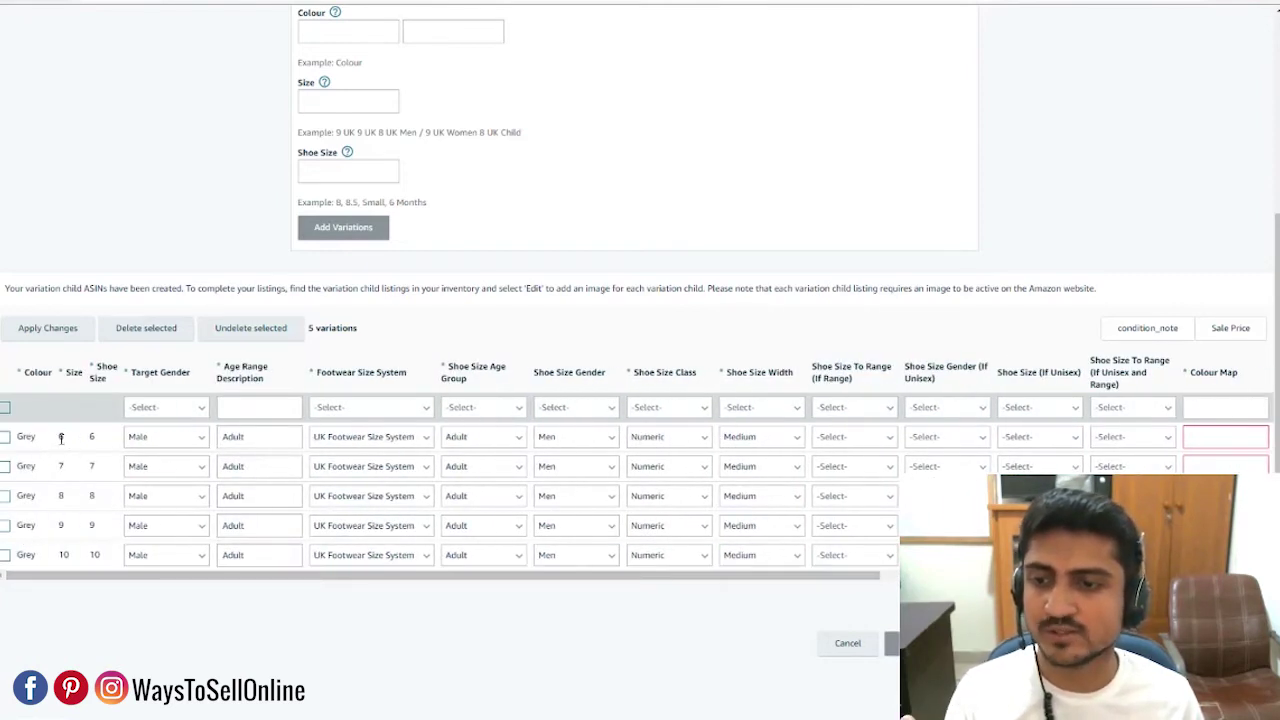
Set the colour map of all five variations to Grey.
{"action": "left_click_drag", "start_coordinate": [194, 581], "coordinate": [656, 577]}
{"action": "left_click", "coordinate": [668, 437]}
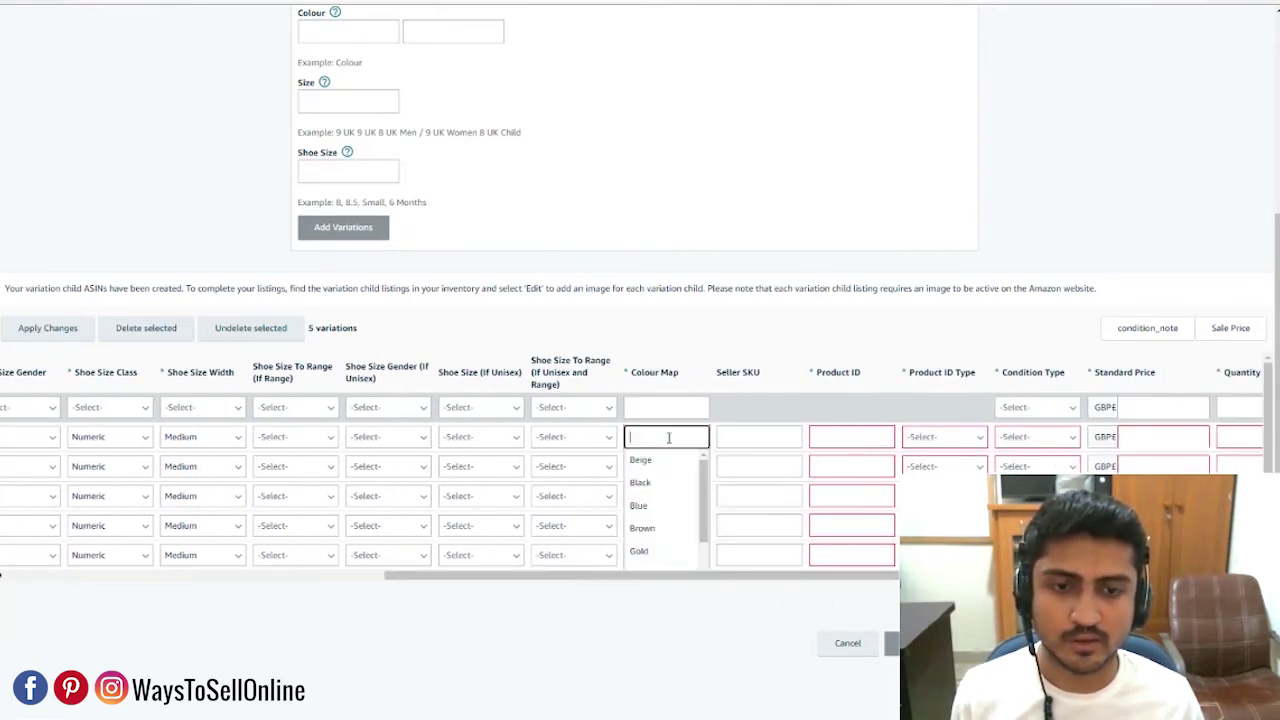
{"action": "type", "text": "Gre"}
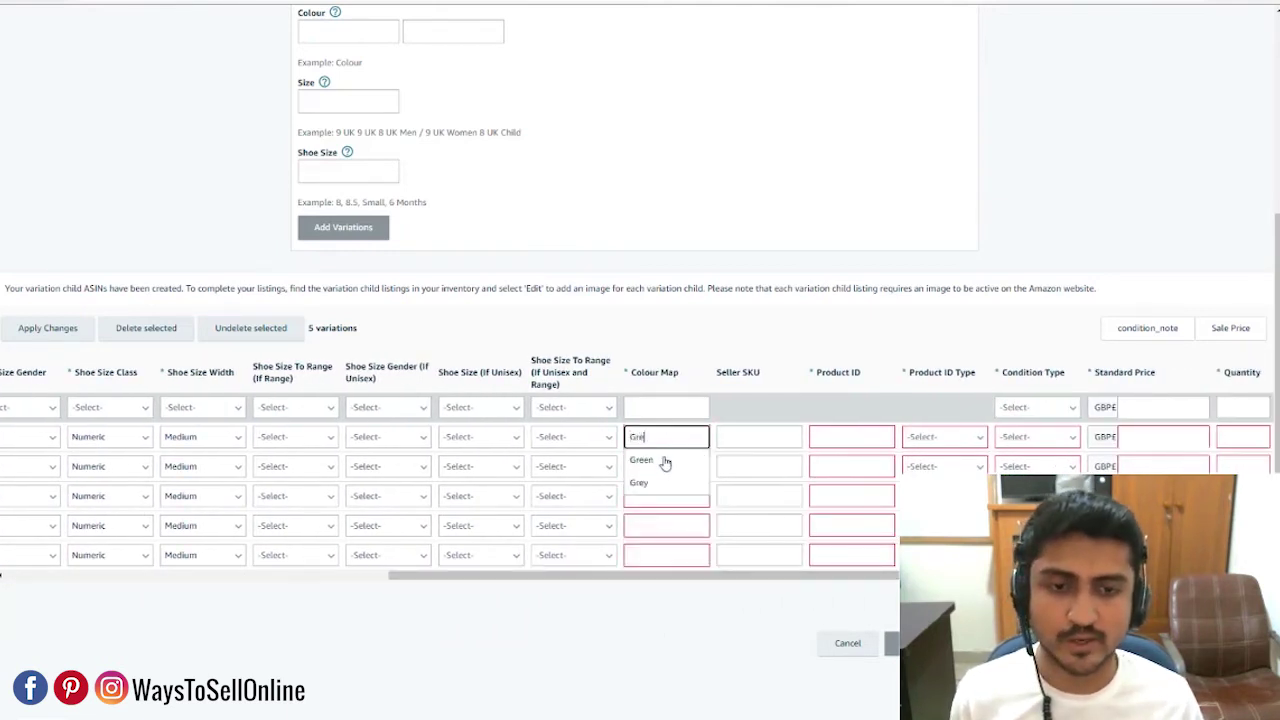
{"action": "left_click", "coordinate": [663, 486]}
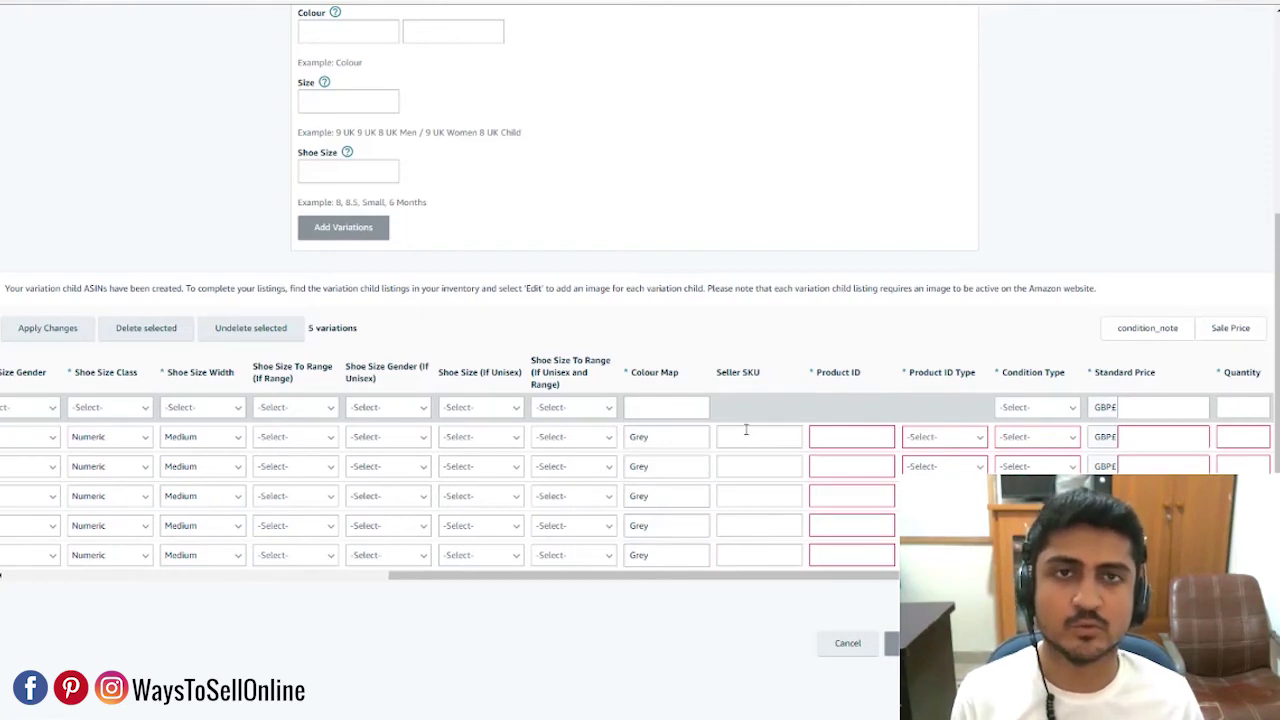
{"action": "scroll", "coordinate": [330, 285], "scroll_direction": "up", "scroll_amount": 3}
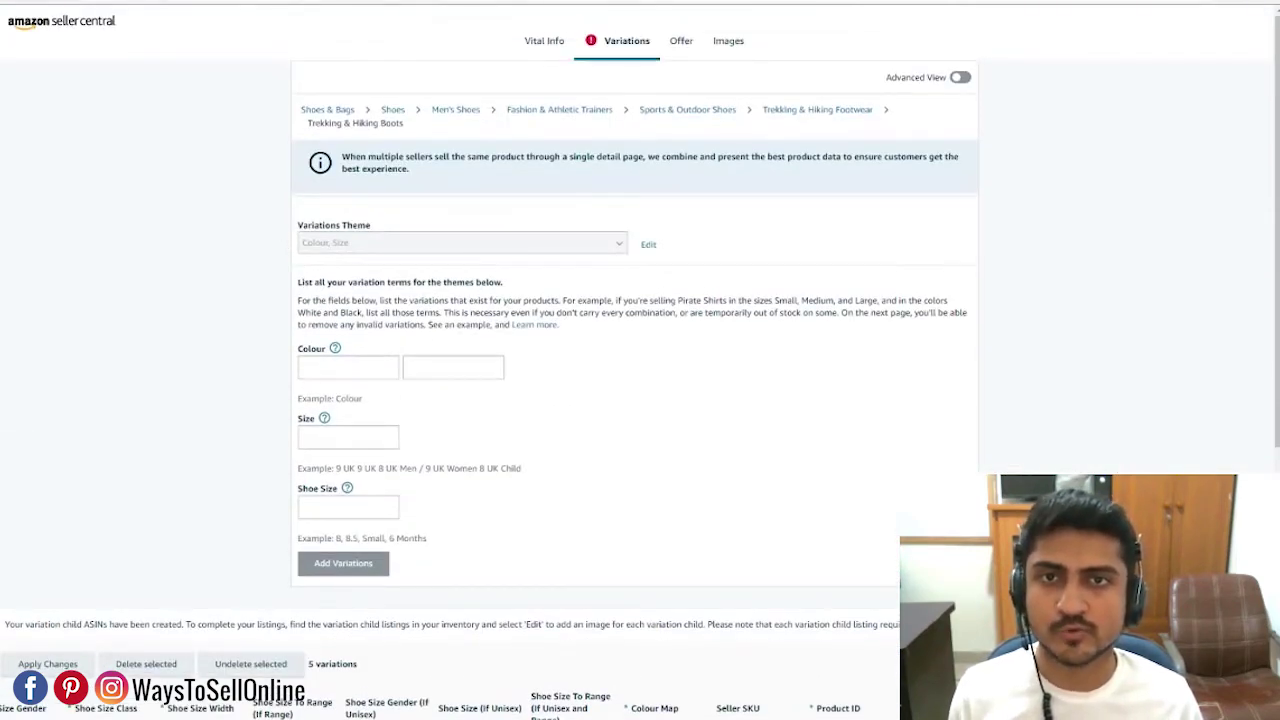
Copy the SKU CY-Y75A-VP3P of the oldest hiking boots listing from Manage Inventory into the first variation's Seller SKU.
{"action": "key", "text": "ctrl+t"}
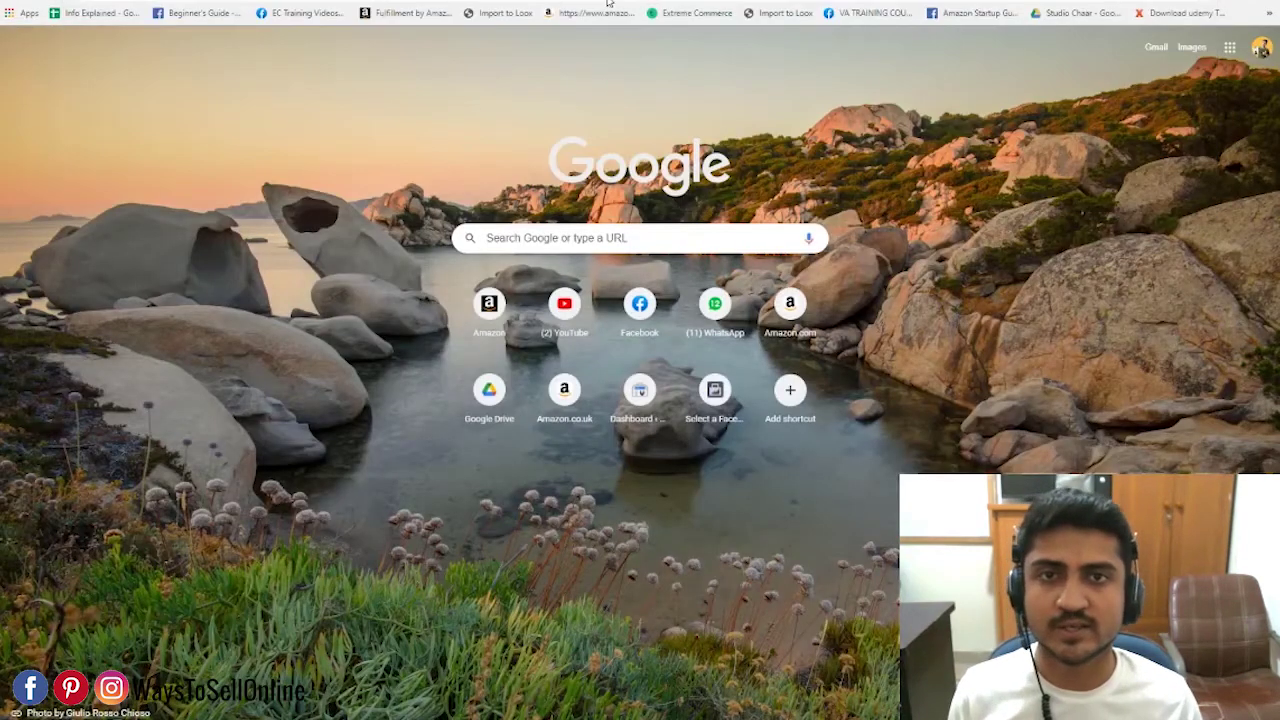
{"action": "key", "text": "ctrl+w"}
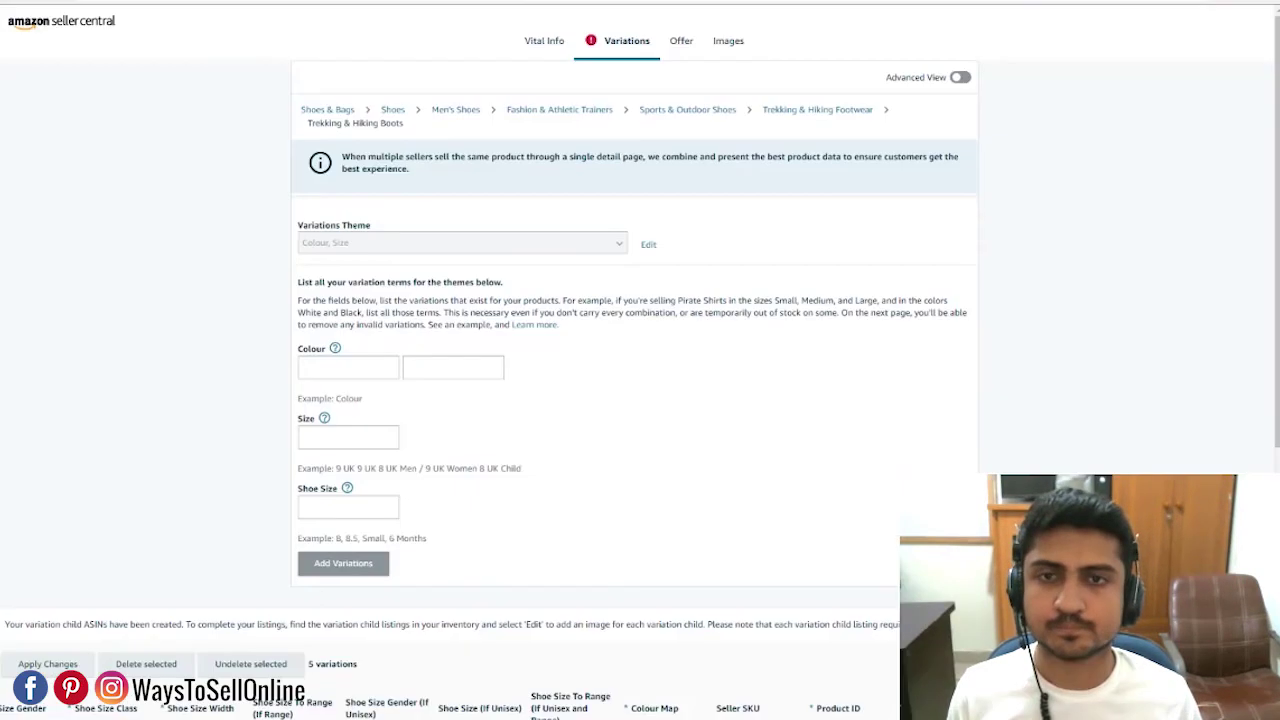
{"action": "scroll", "coordinate": [604, 651], "scroll_direction": "down", "scroll_amount": 3}
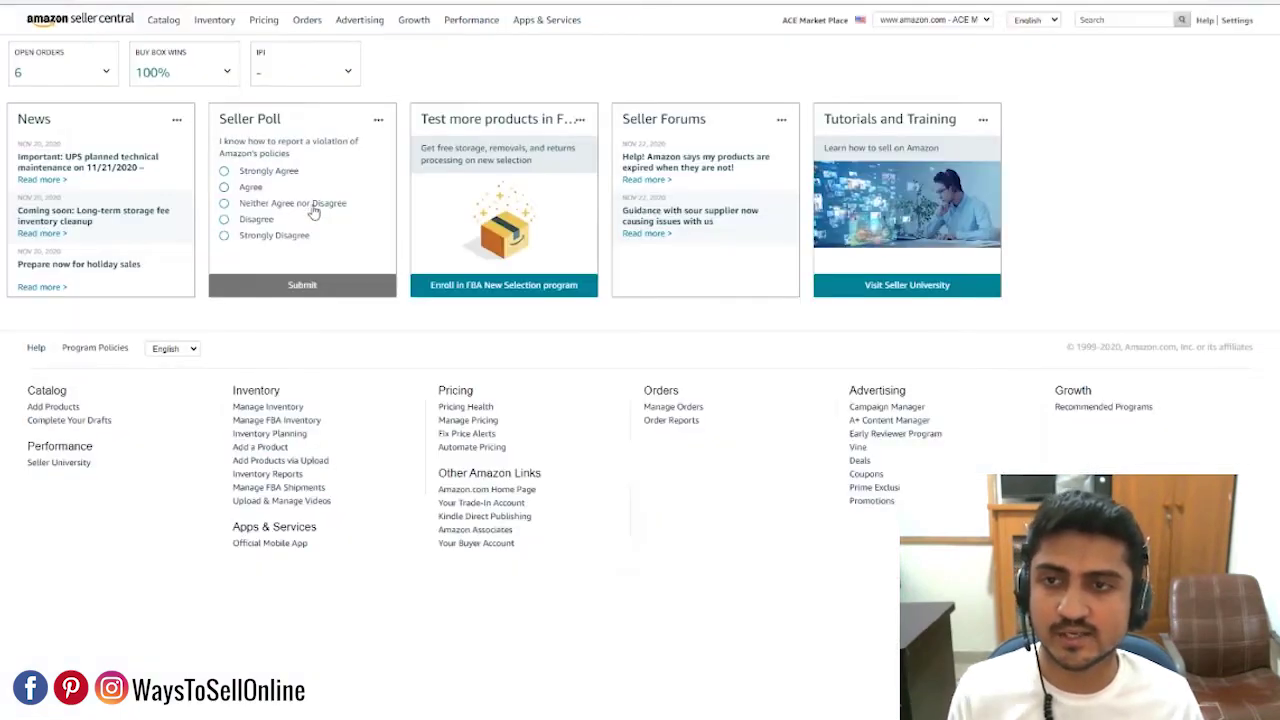
{"action": "mouse_move", "coordinate": [222, 19]}
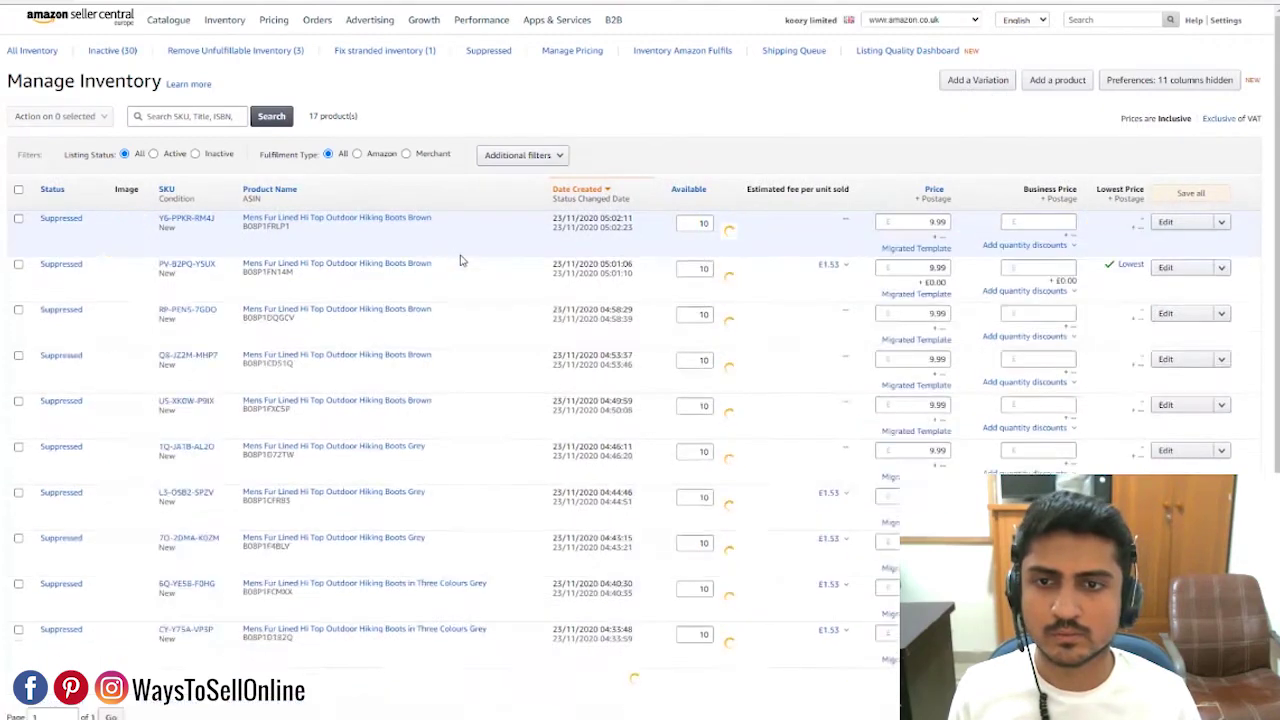
{"action": "scroll", "coordinate": [546, 326], "scroll_direction": "down", "scroll_amount": 1}
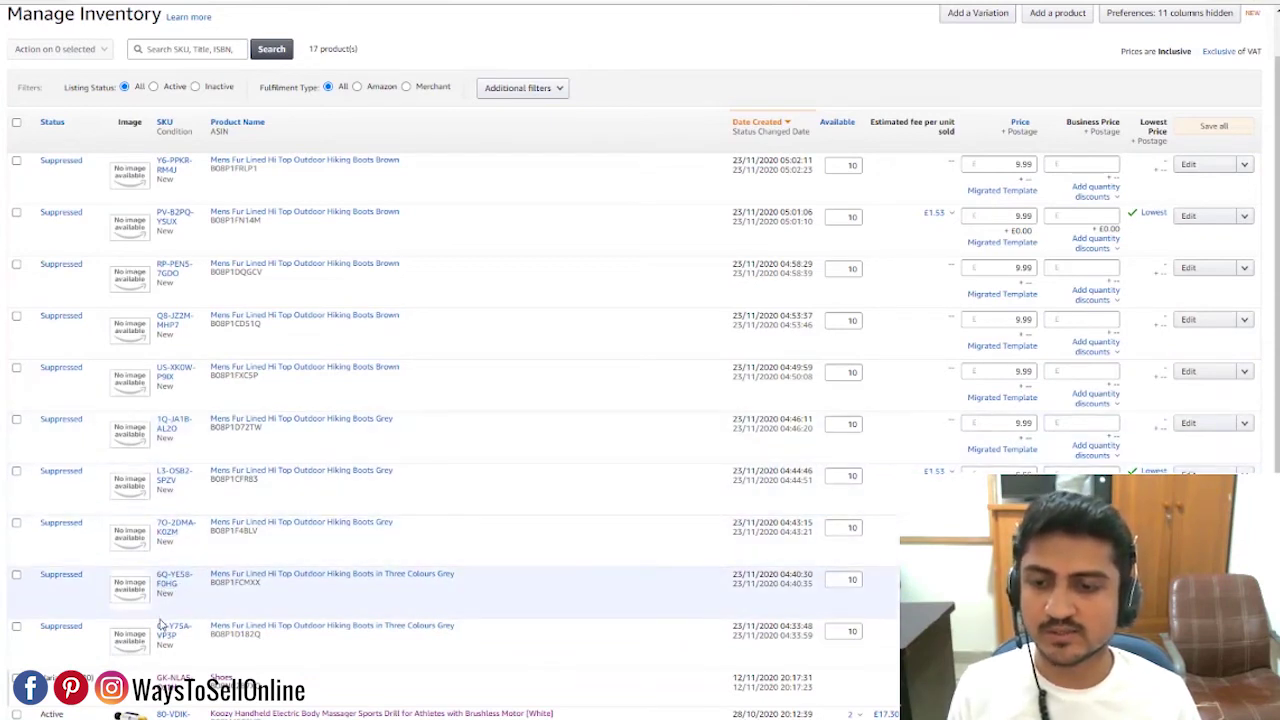
{"action": "left_click_drag", "start_coordinate": [157, 624], "coordinate": [170, 636]}
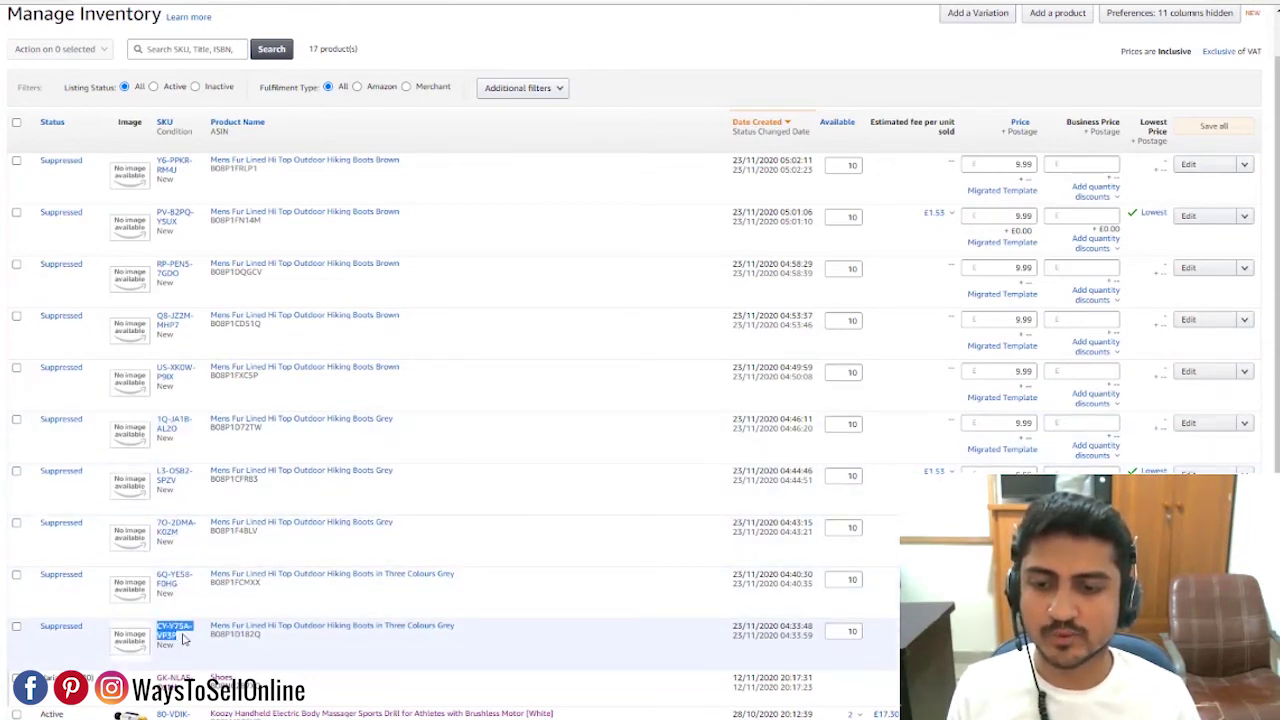
{"action": "right_click", "coordinate": [170, 634]}
{"action": "left_click", "coordinate": [200, 562]}
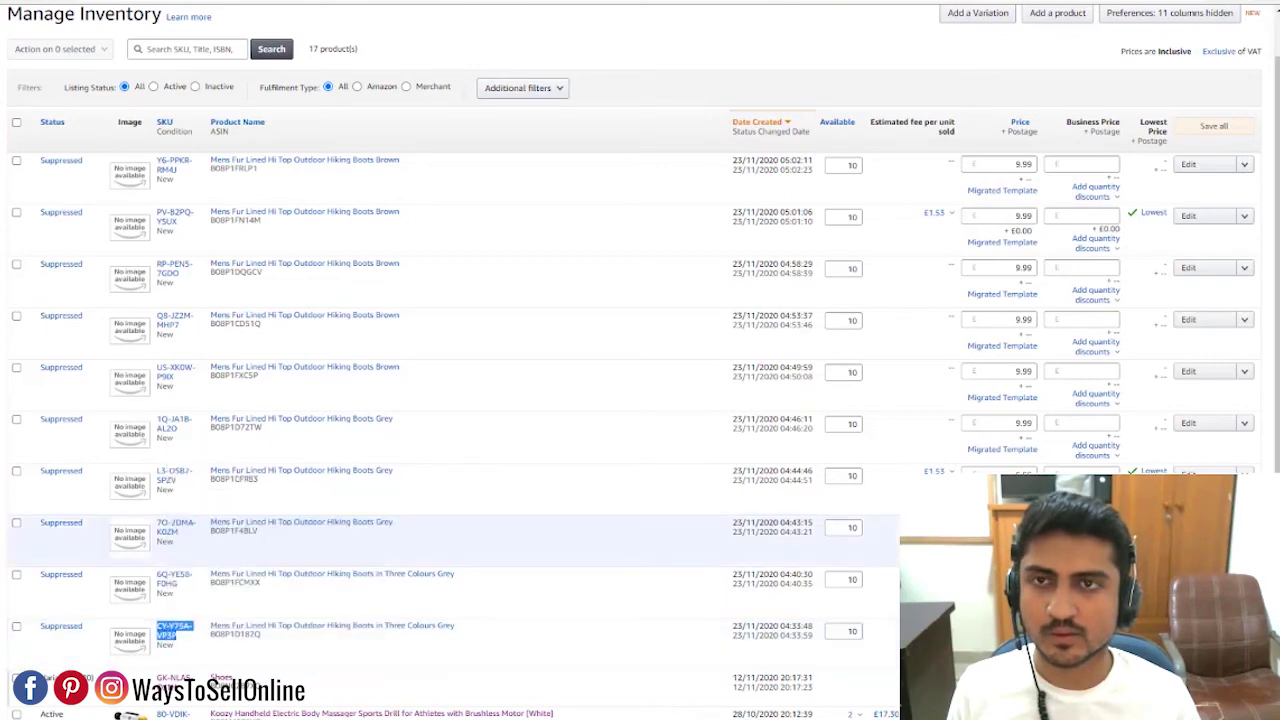
{"action": "key", "text": "ctrl+Tab"}
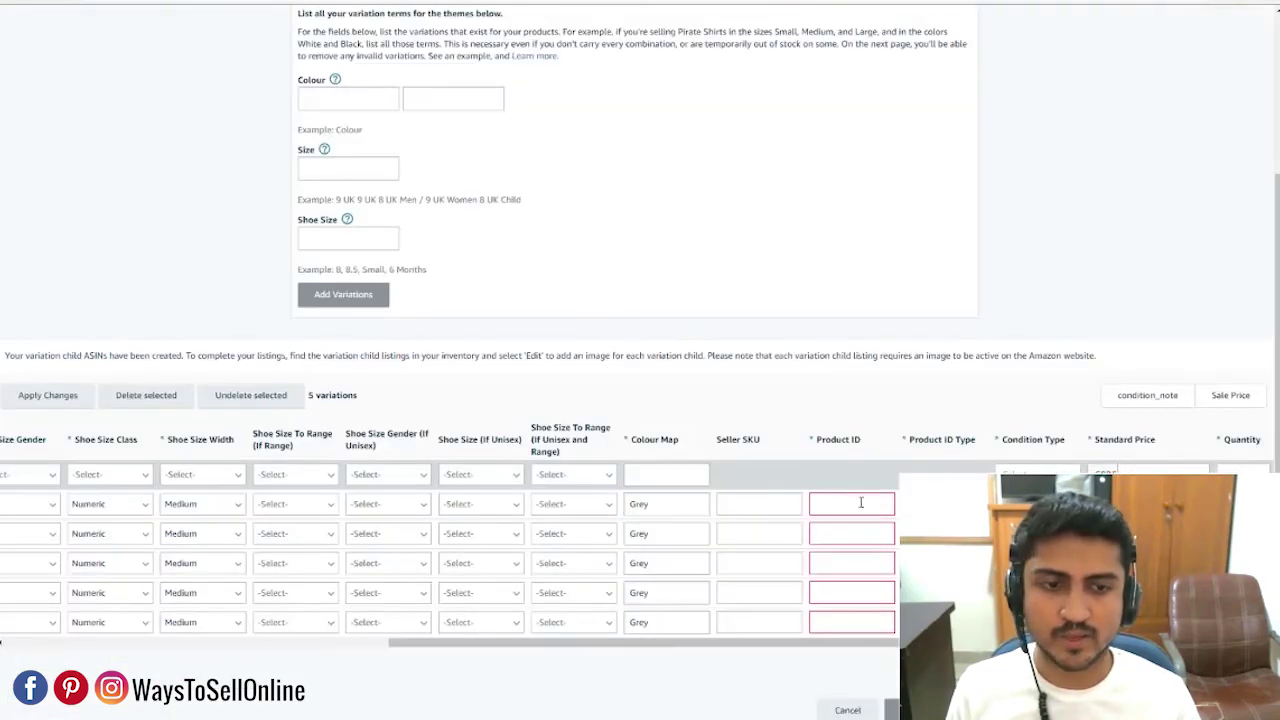
{"action": "key", "text": "ctrl+v"}
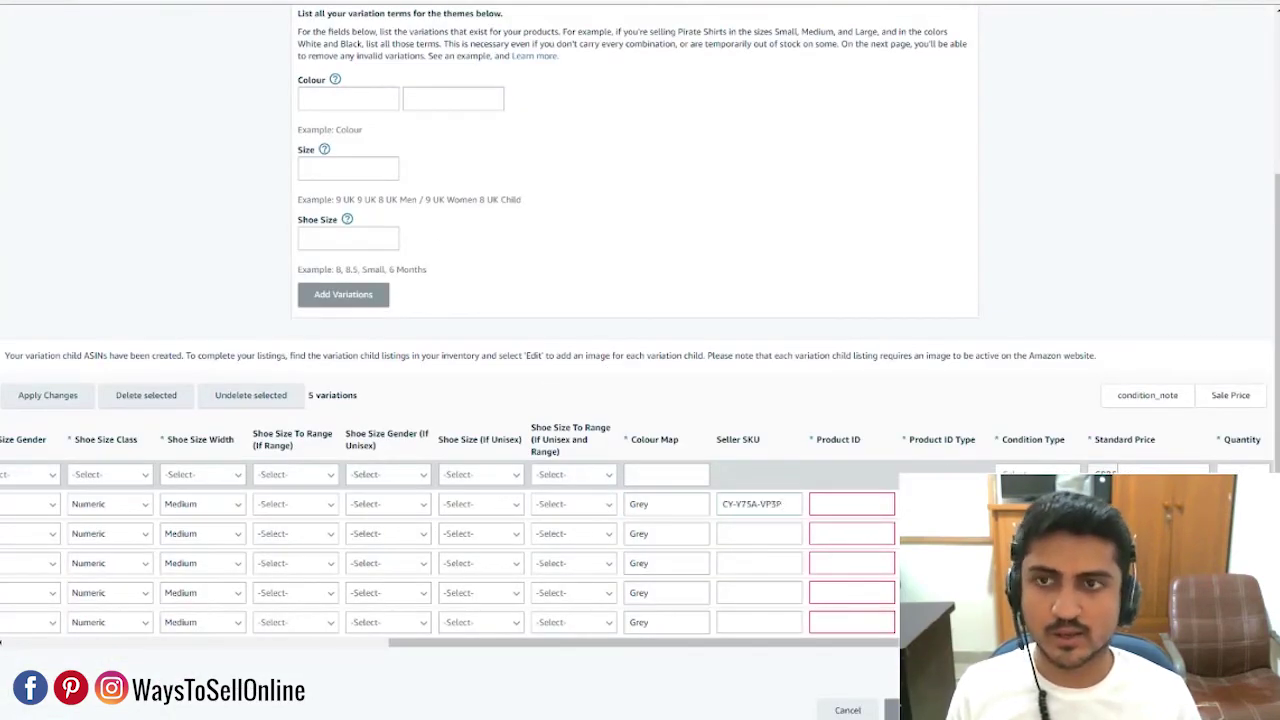
Copy the ASIN B08P1D182Q from the edit page of listing CY-Y75A-VP3P into the first variation's Product ID.
{"action": "key", "text": "ctrl+shift+Tab"}
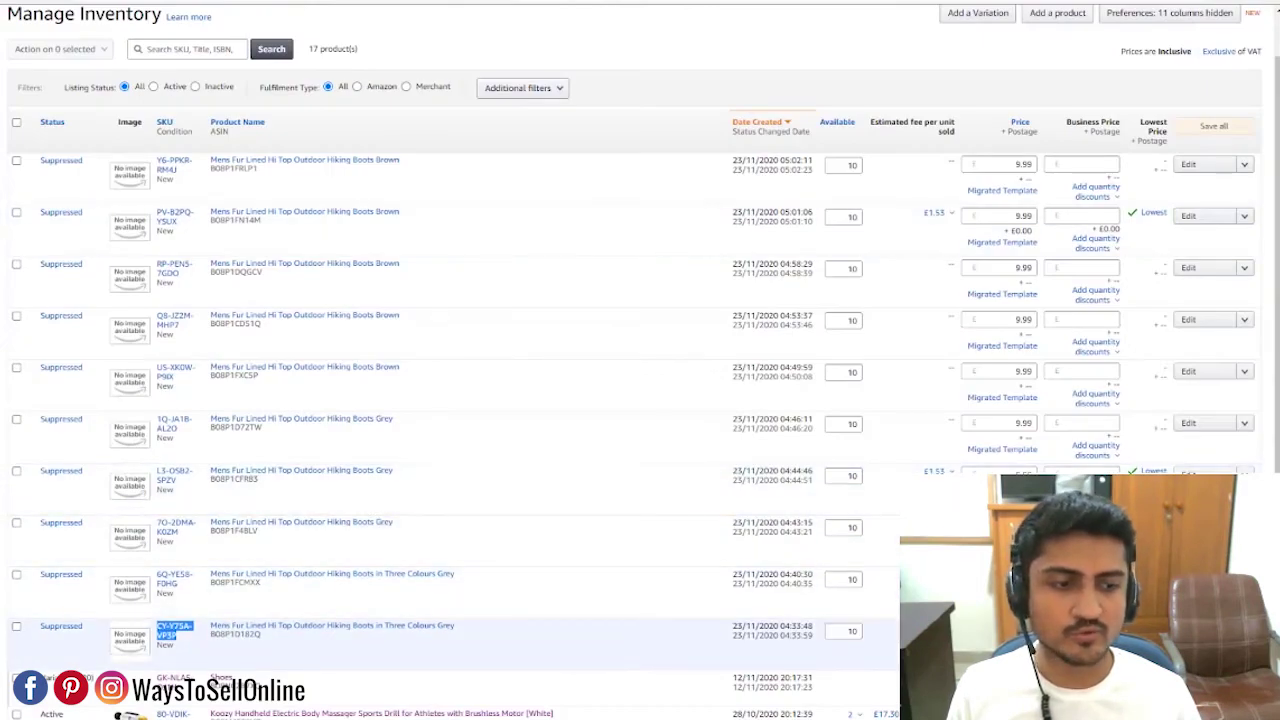
{"action": "left_click", "coordinate": [1188, 630]}
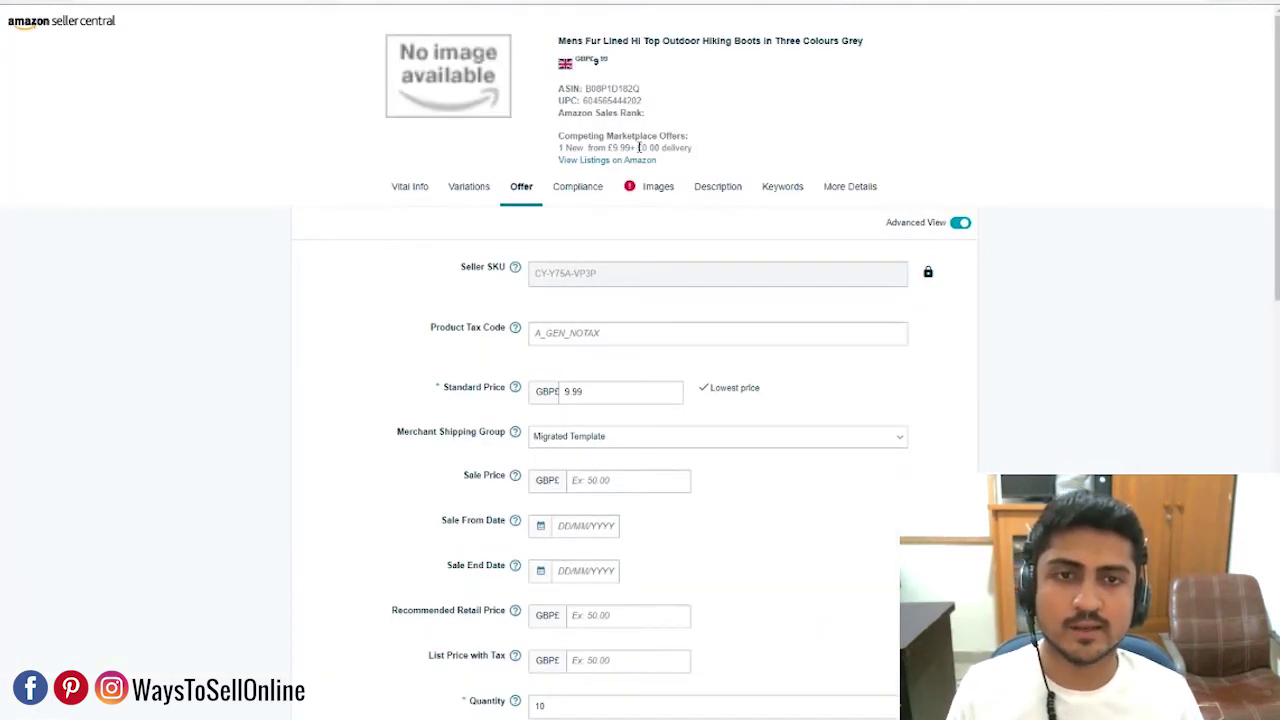
{"action": "double_click", "coordinate": [630, 101]}
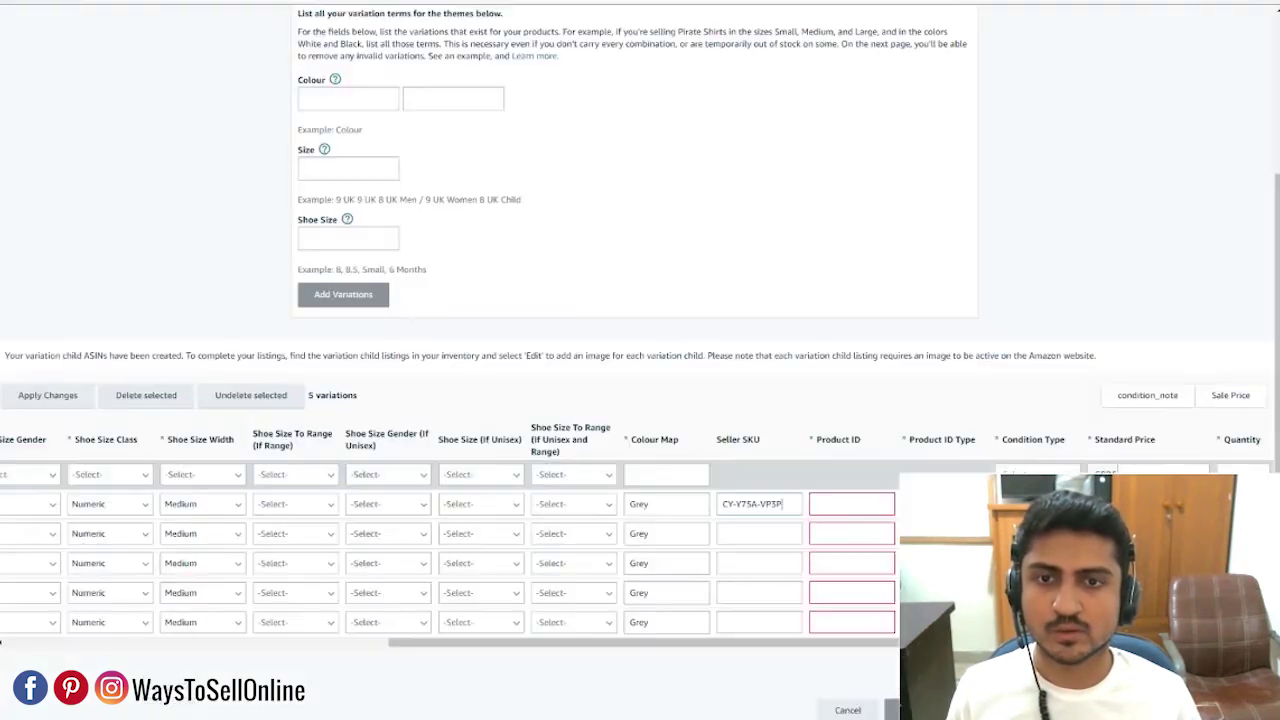
{"action": "key", "text": "ctrl+v"}
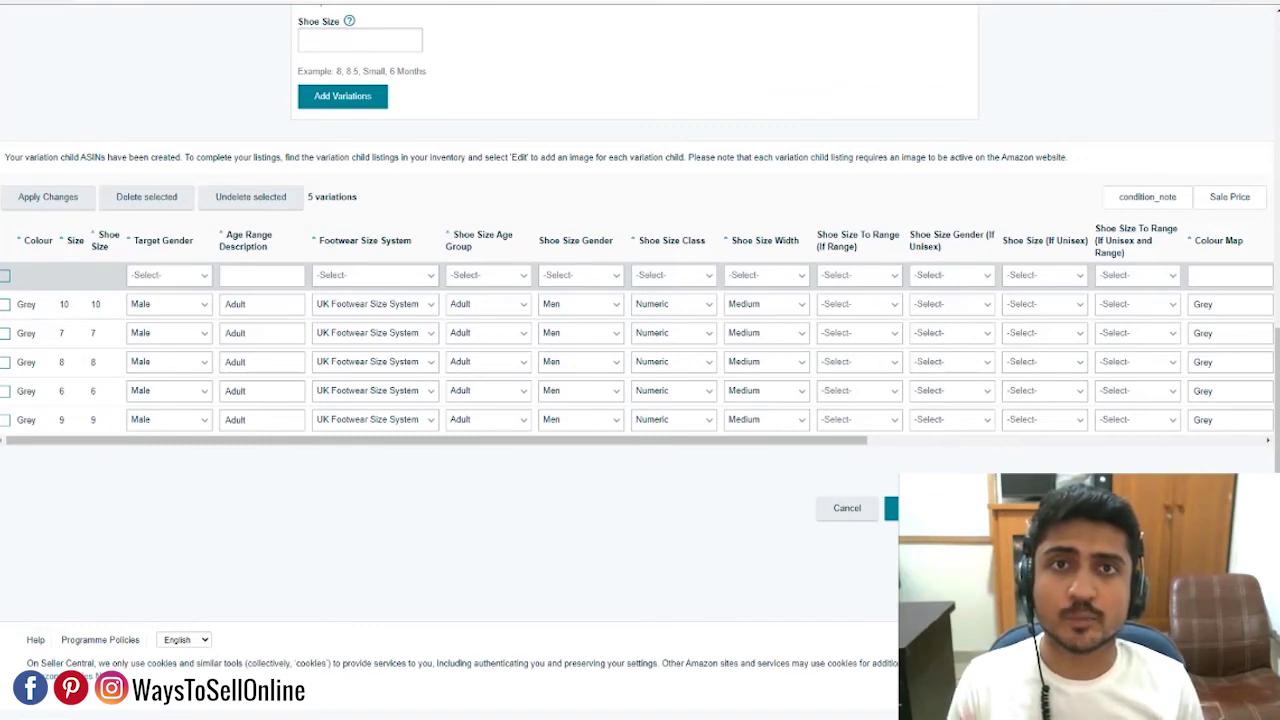
Review the Grey variation table, then expand the hiking boots parent listing in Manage Inventory, examine its child listings and collapse it.
{"action": "left_click_drag", "start_coordinate": [564, 444], "coordinate": [249, 441]}
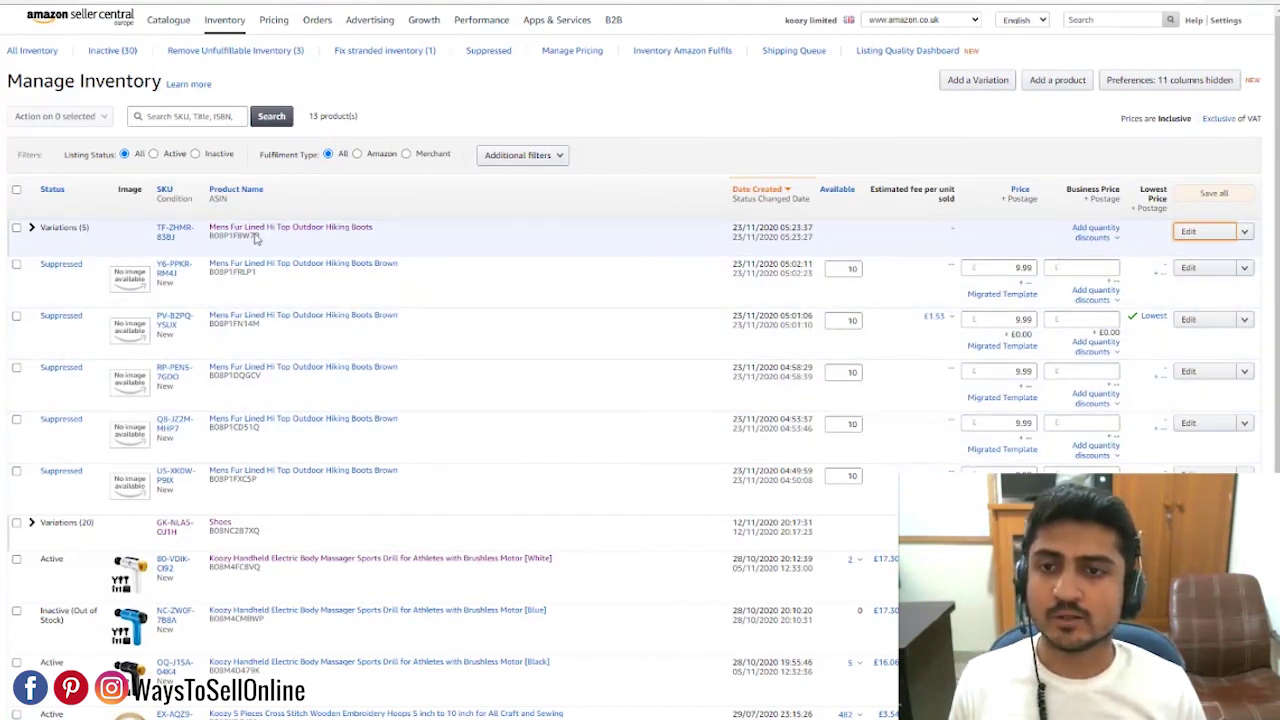
{"action": "left_click_drag", "start_coordinate": [40, 228], "coordinate": [95, 228]}
{"action": "left_click", "coordinate": [31, 228]}
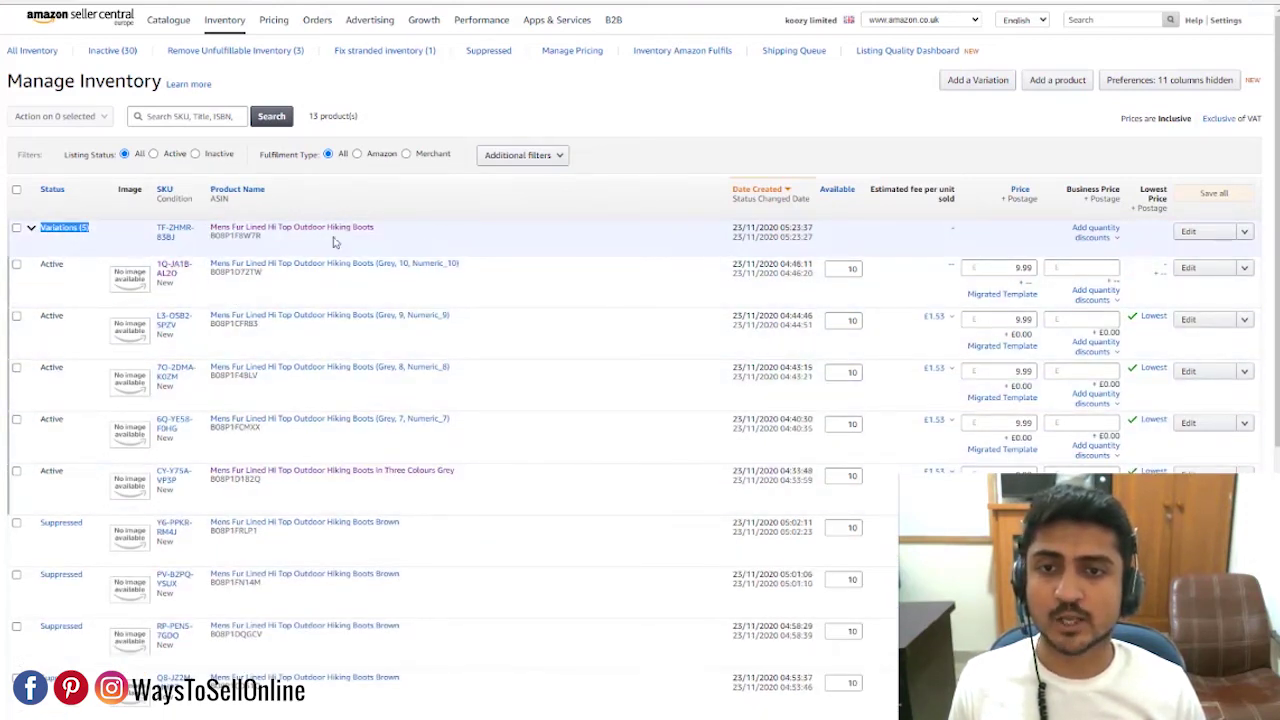
{"action": "left_click_drag", "start_coordinate": [207, 230], "coordinate": [313, 250]}
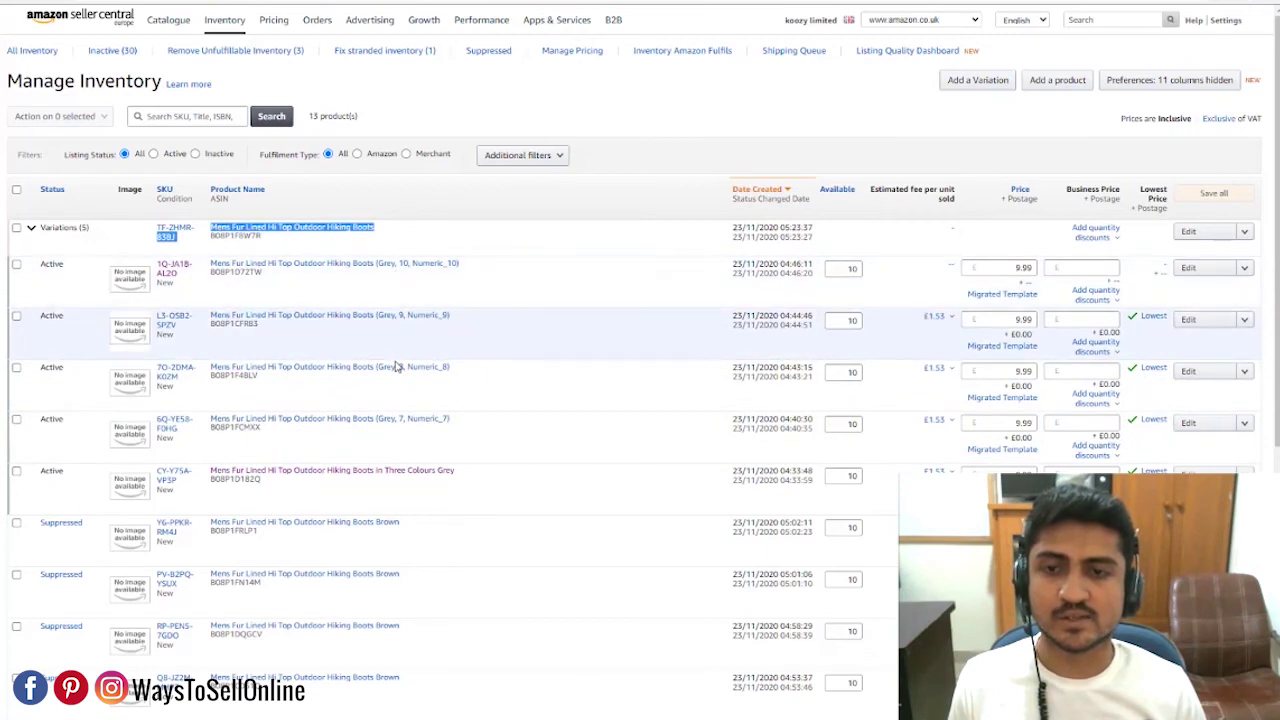
{"action": "left_click", "coordinate": [31, 228]}
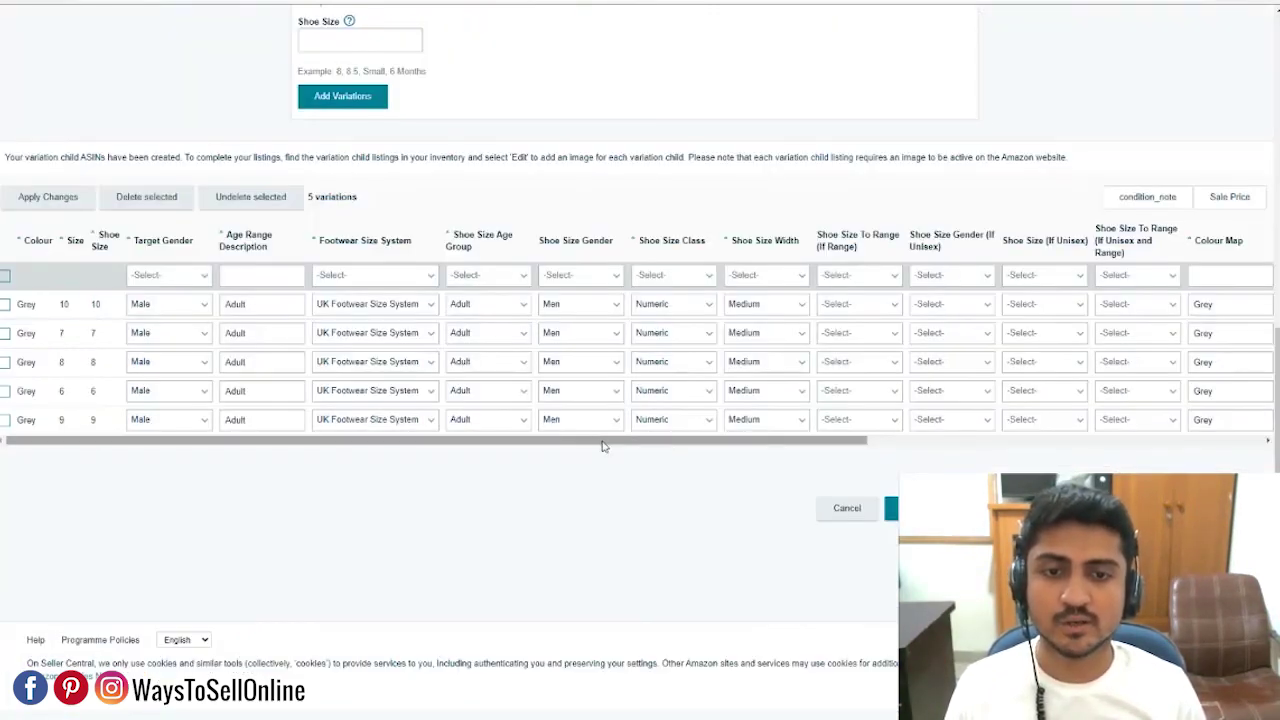
Open the hiking boots parent listing's product page on Amazon.co.uk and check the size options offered.
{"action": "left_click_drag", "start_coordinate": [603, 441], "coordinate": [461, 459]}
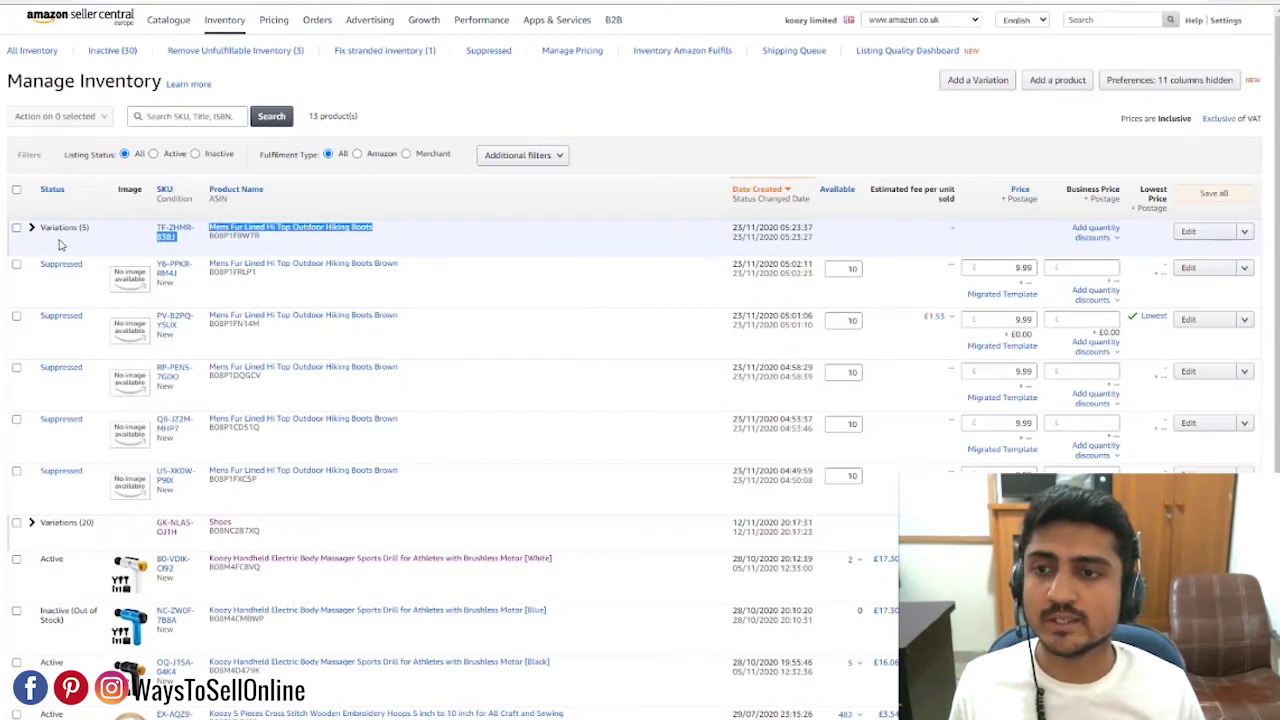
{"action": "left_click", "coordinate": [621, 262]}
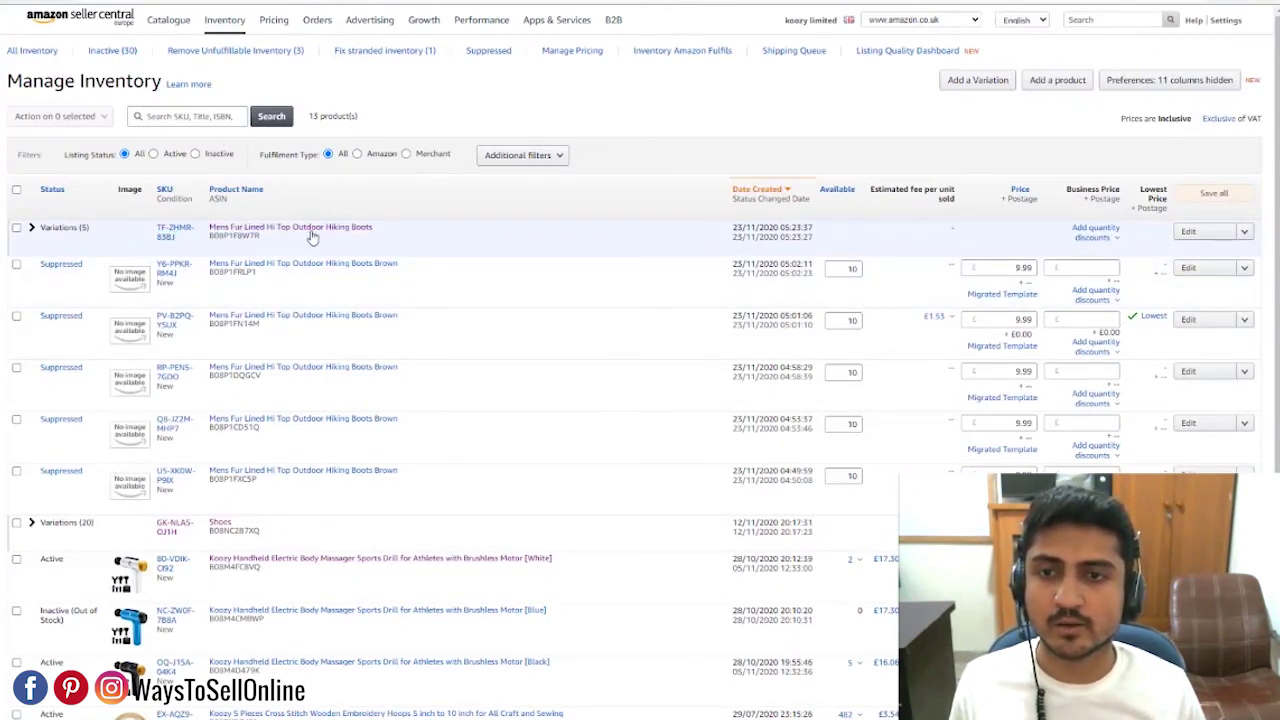
{"action": "left_click", "coordinate": [312, 229]}
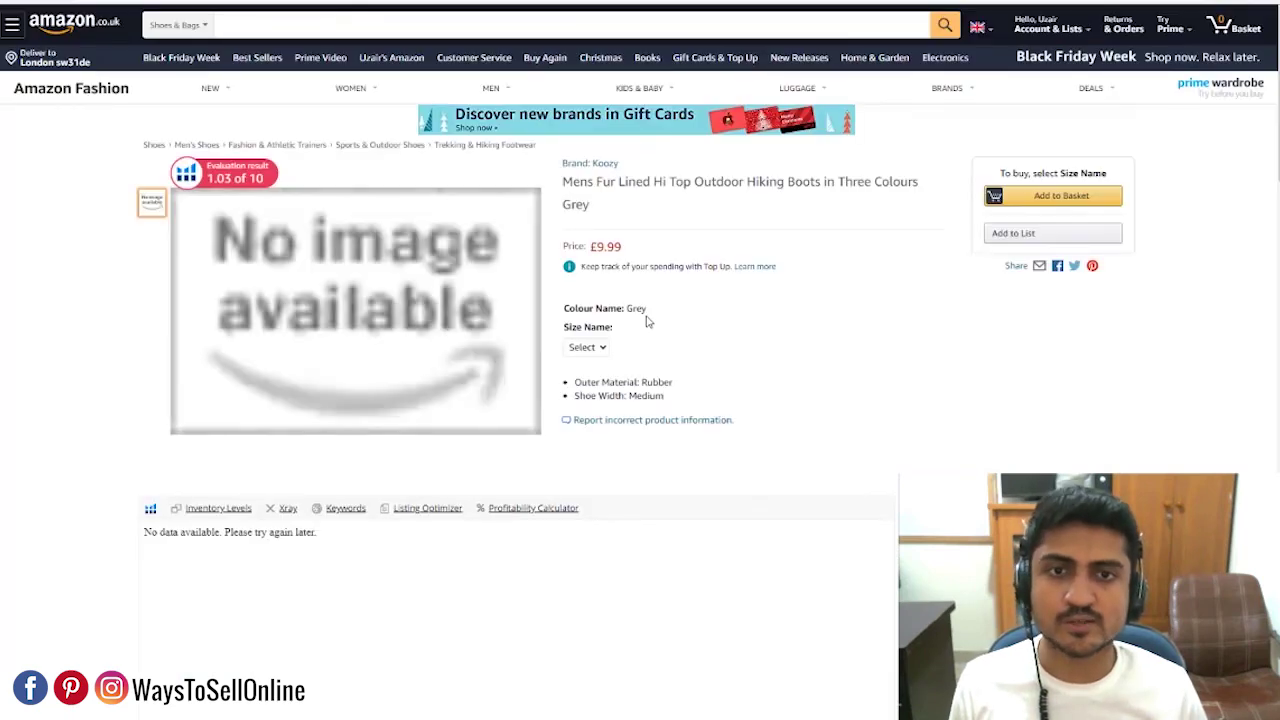
{"action": "left_click", "coordinate": [599, 350]}
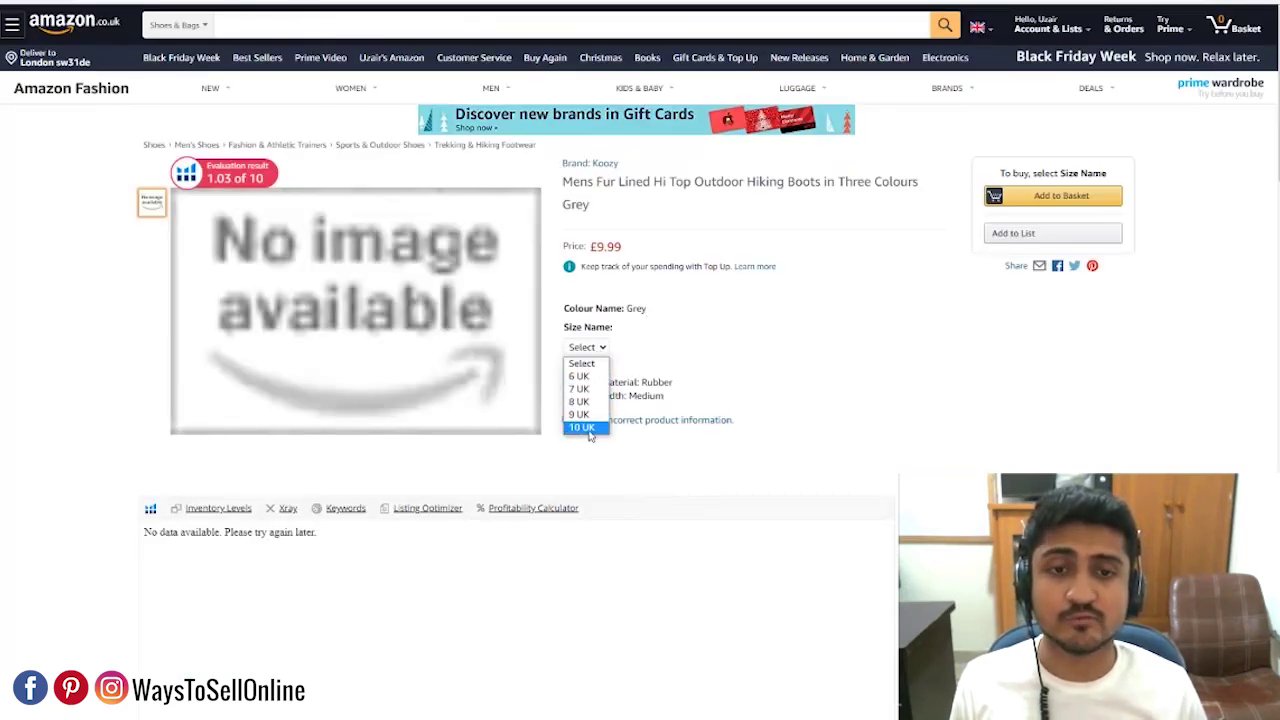
{"action": "left_click", "coordinate": [628, 448]}
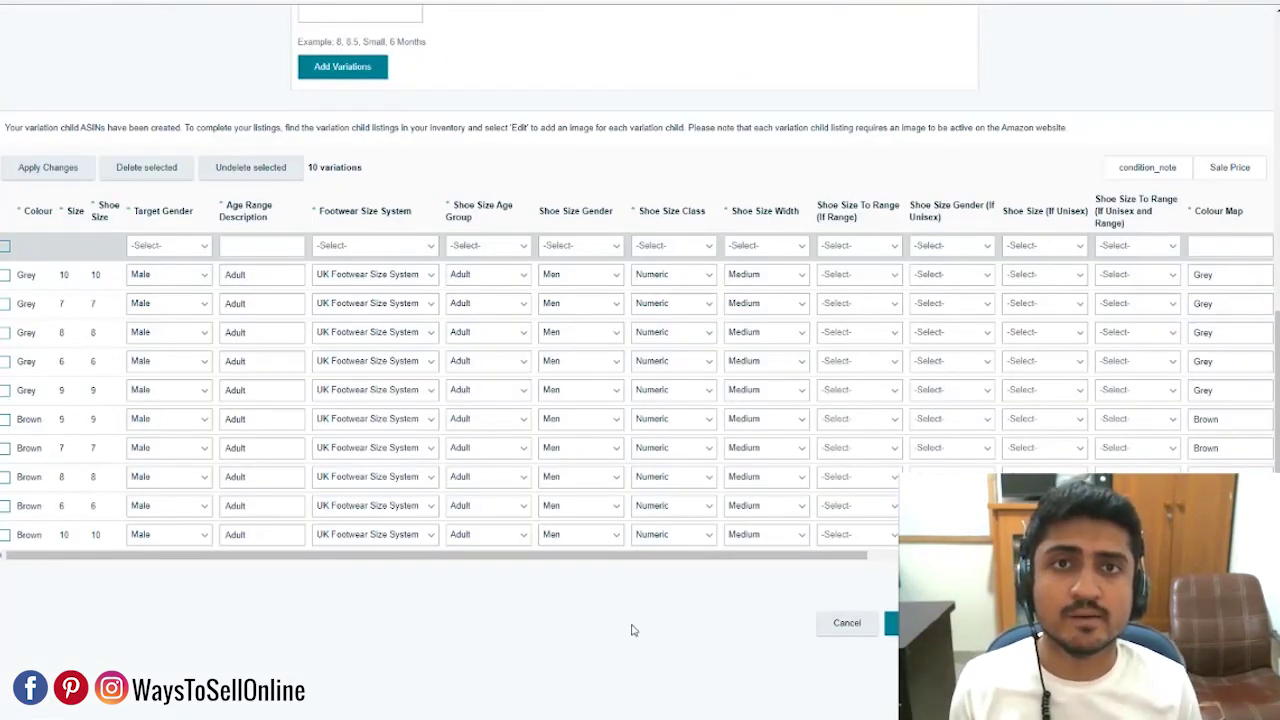
Review the colours and sizes of the Grey and Brown rows in the hiking boots variation table.
{"action": "left_click_drag", "start_coordinate": [17, 275], "coordinate": [77, 398]}
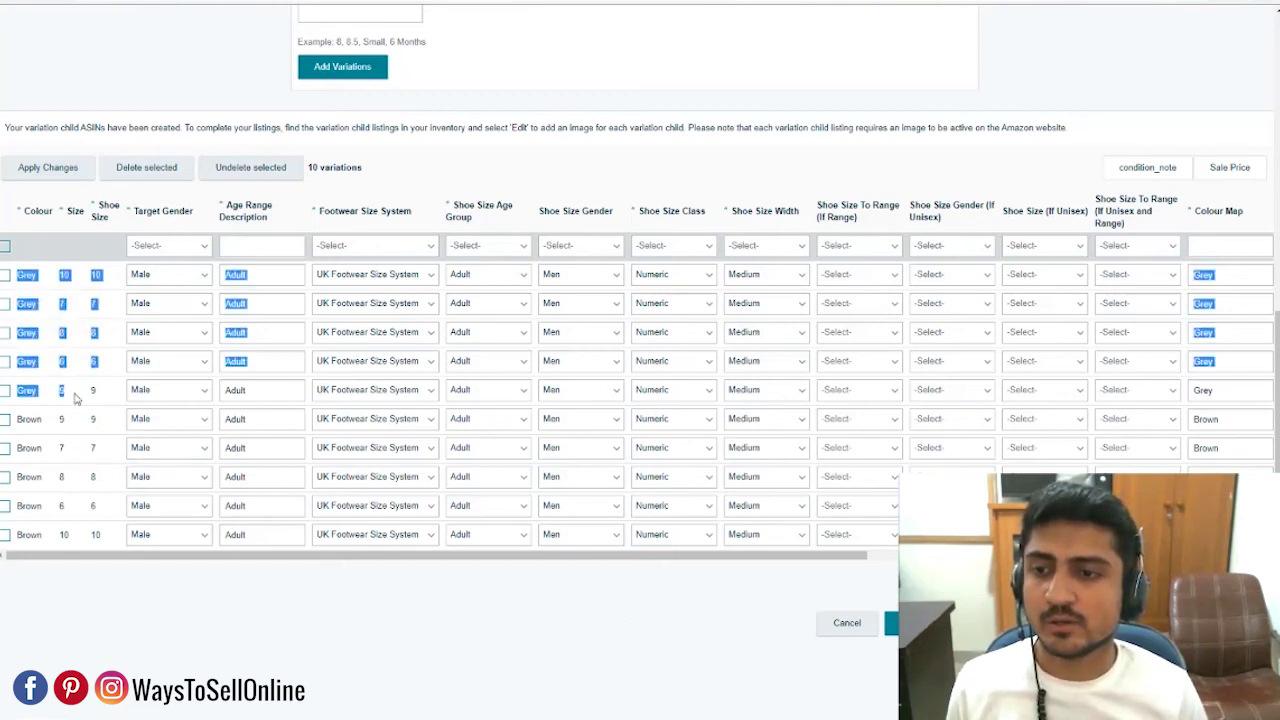
{"action": "left_click", "coordinate": [19, 428]}
{"action": "left_click_drag", "start_coordinate": [19, 428], "coordinate": [68, 512]}
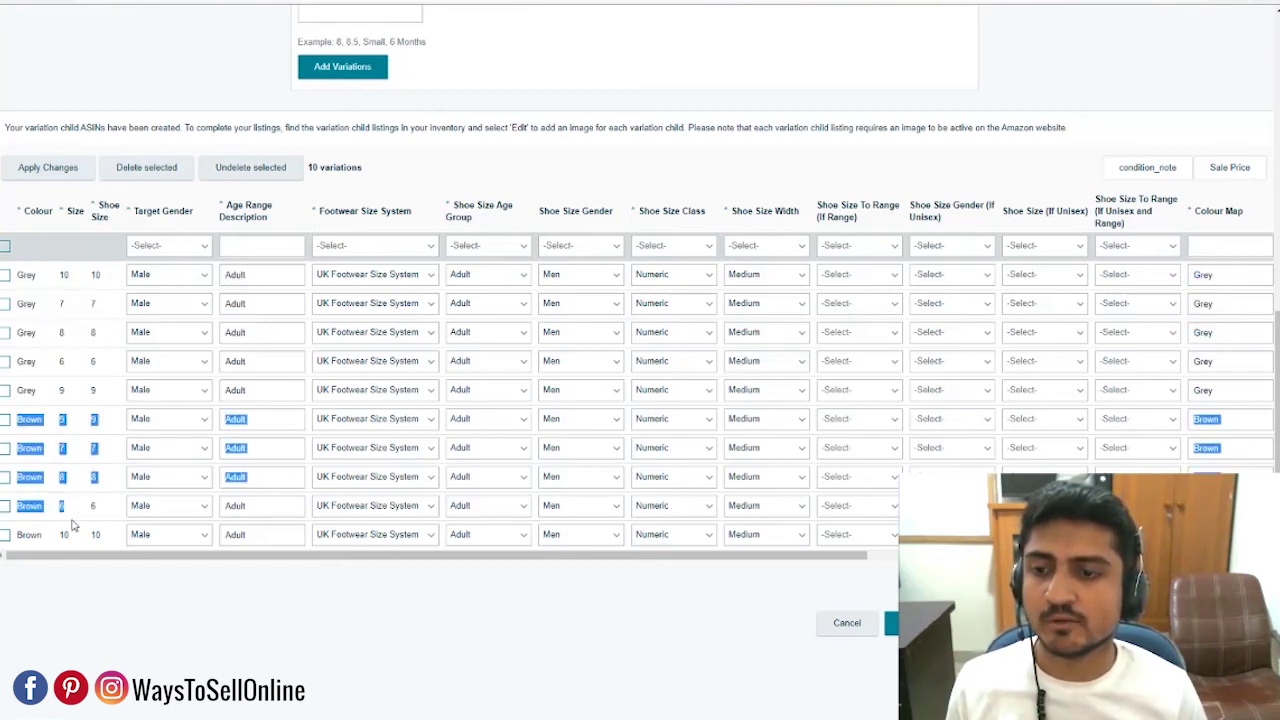
{"action": "left_click", "coordinate": [144, 597]}
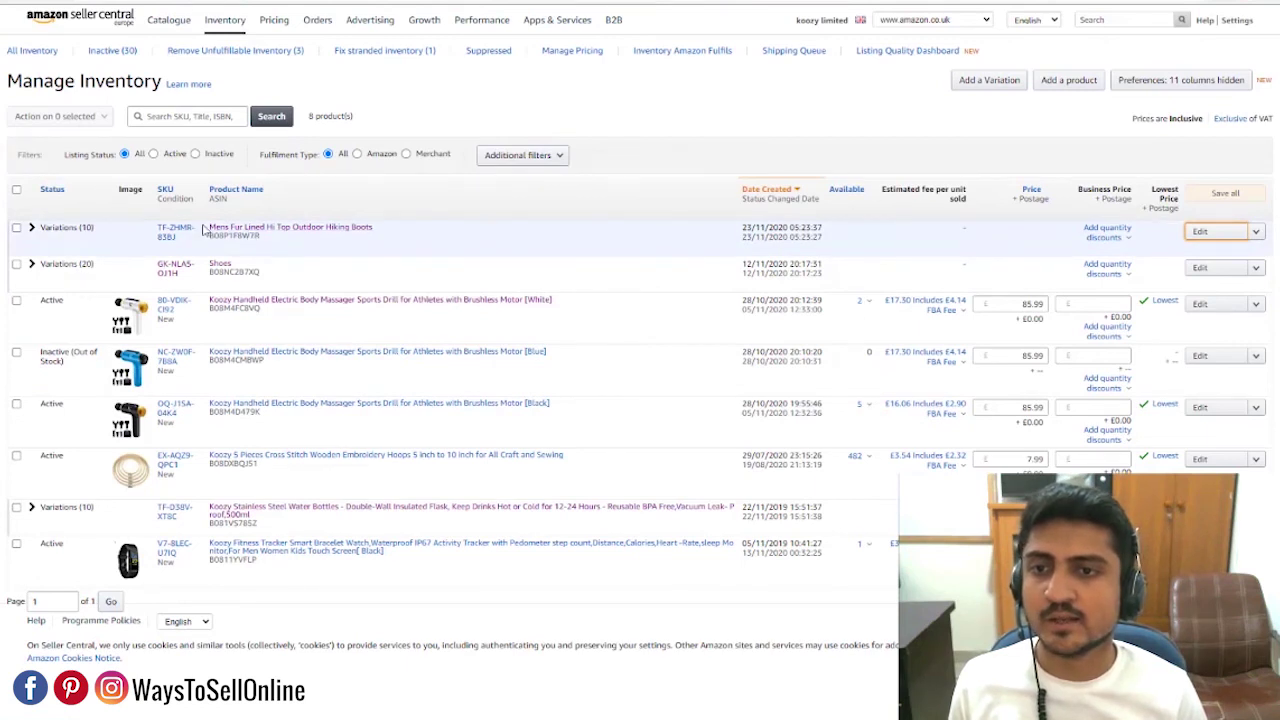
Expand the hiking boots parent listing in Manage Inventory and examine its Brown and Grey child listings and their statuses.
{"action": "left_click_drag", "start_coordinate": [203, 229], "coordinate": [380, 231]}
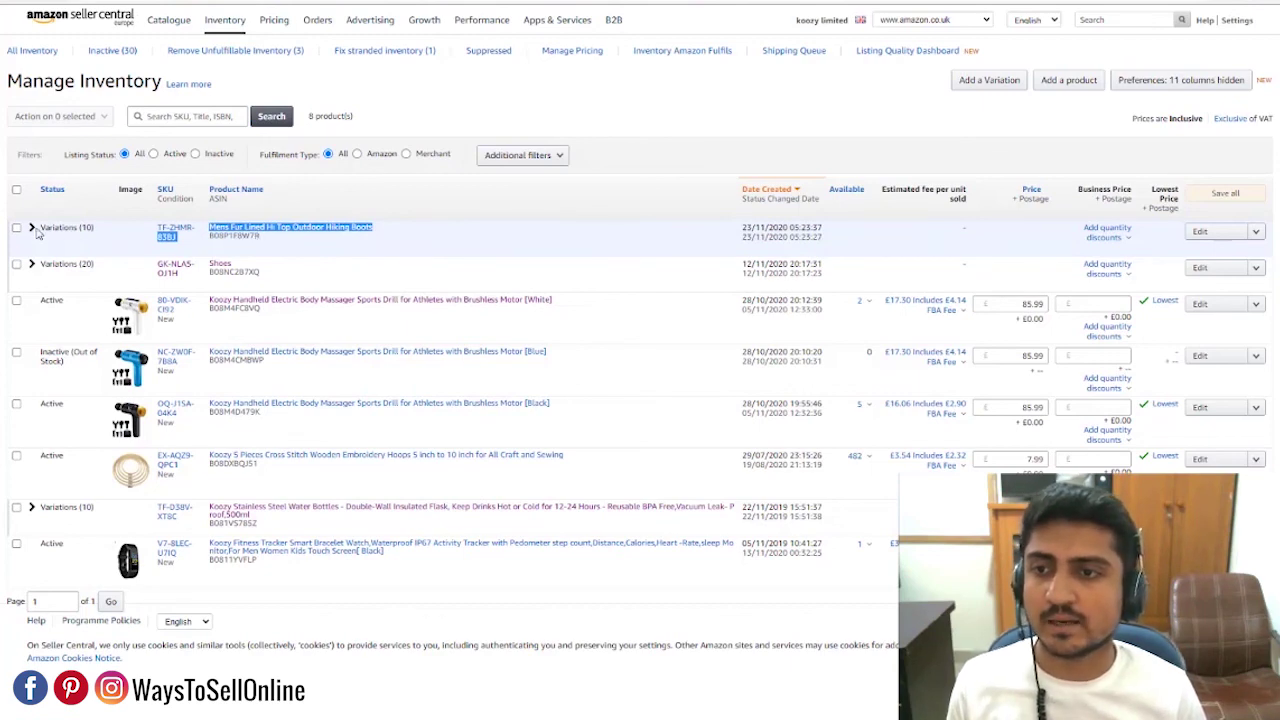
{"action": "left_click", "coordinate": [32, 231]}
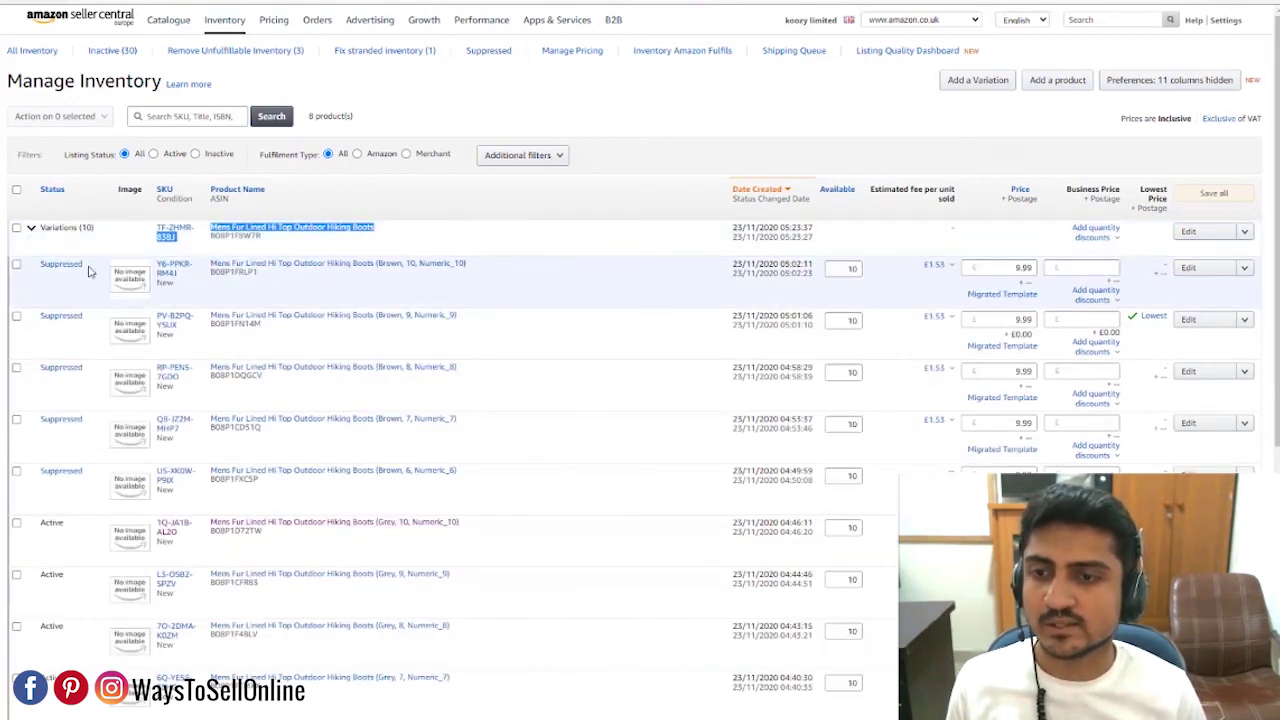
{"action": "scroll", "coordinate": [90, 280], "scroll_direction": "down", "scroll_amount": 3}
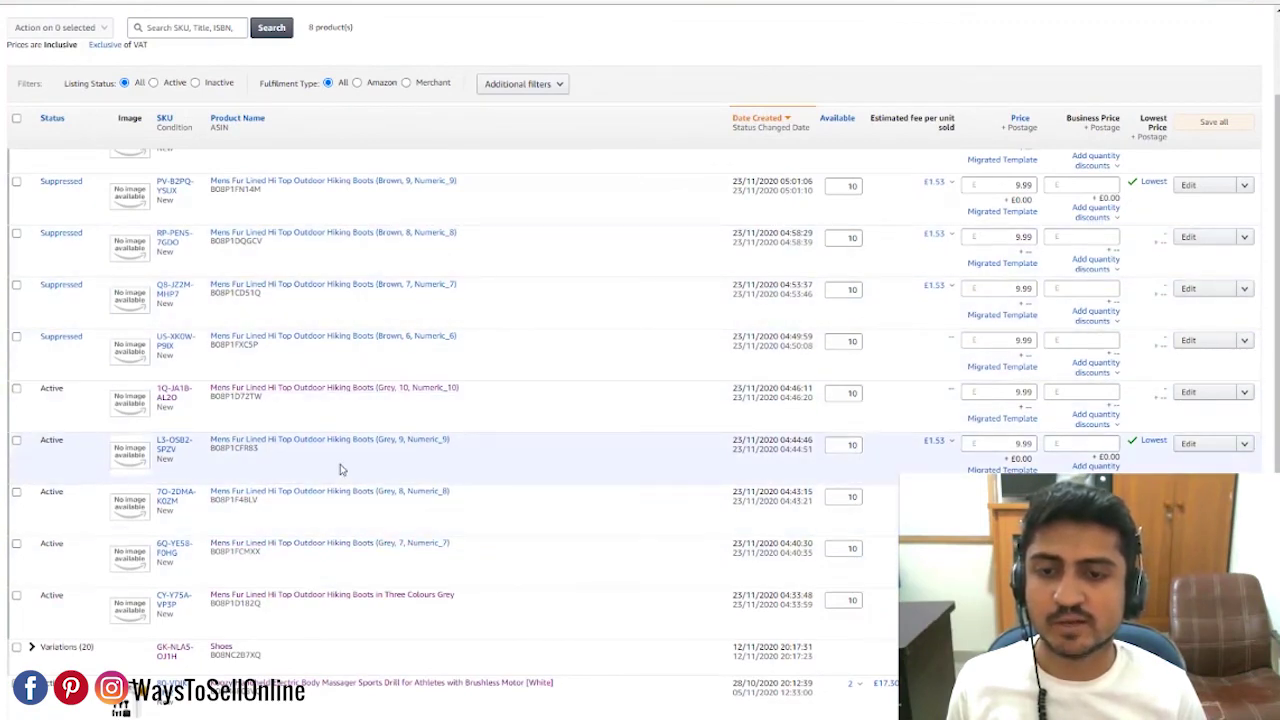
{"action": "scroll", "coordinate": [217, 407], "scroll_direction": "up", "scroll_amount": 2}
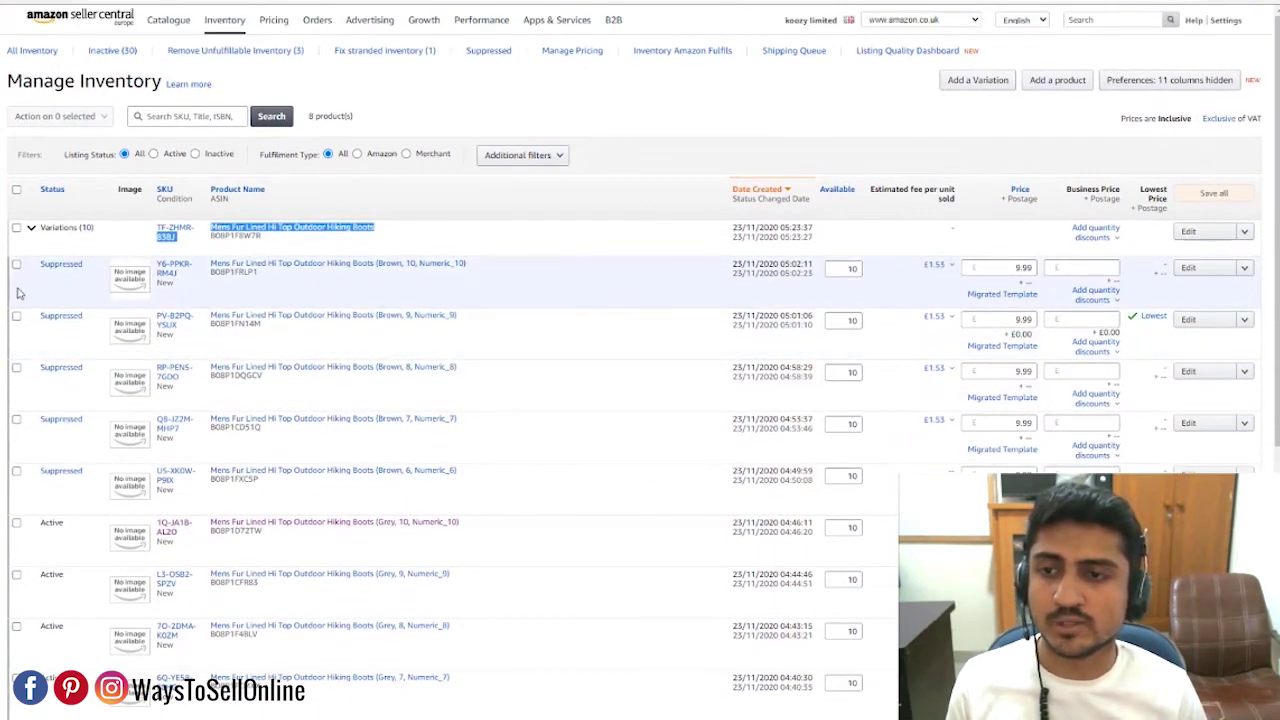